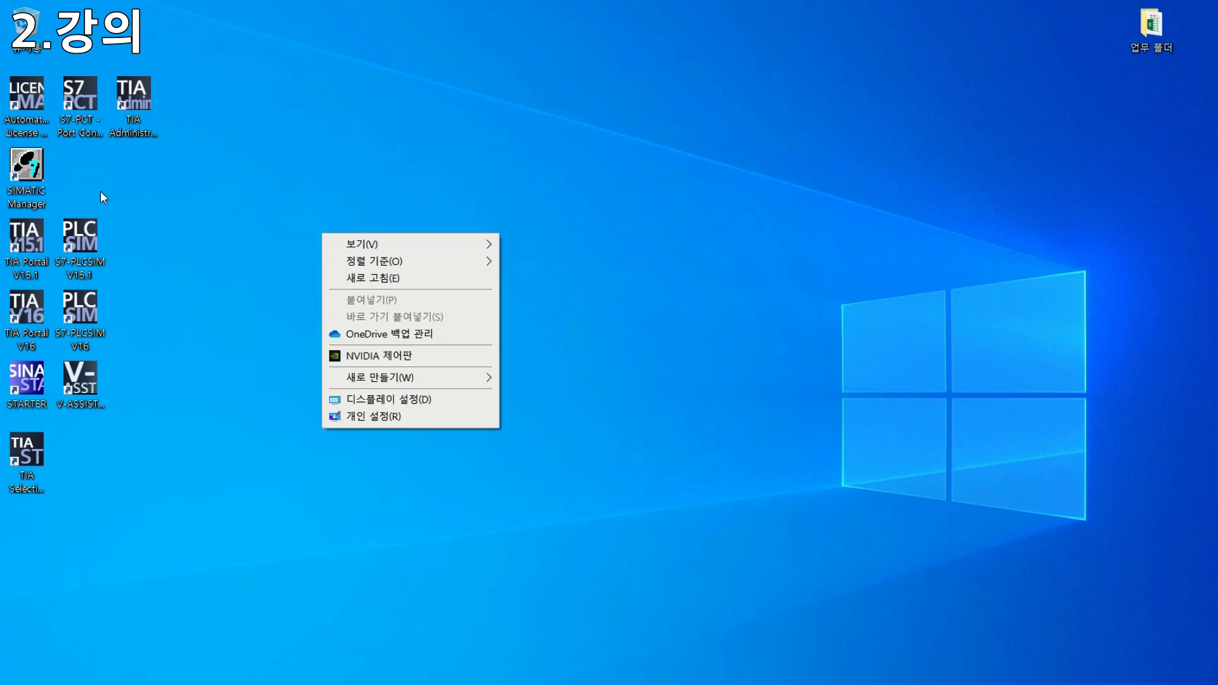
# - Launch SIMATIC Manager and reopen the TEST project from the user projects list
pyautogui.click(70, 177)
pyautogui.doubleClick(35, 168)
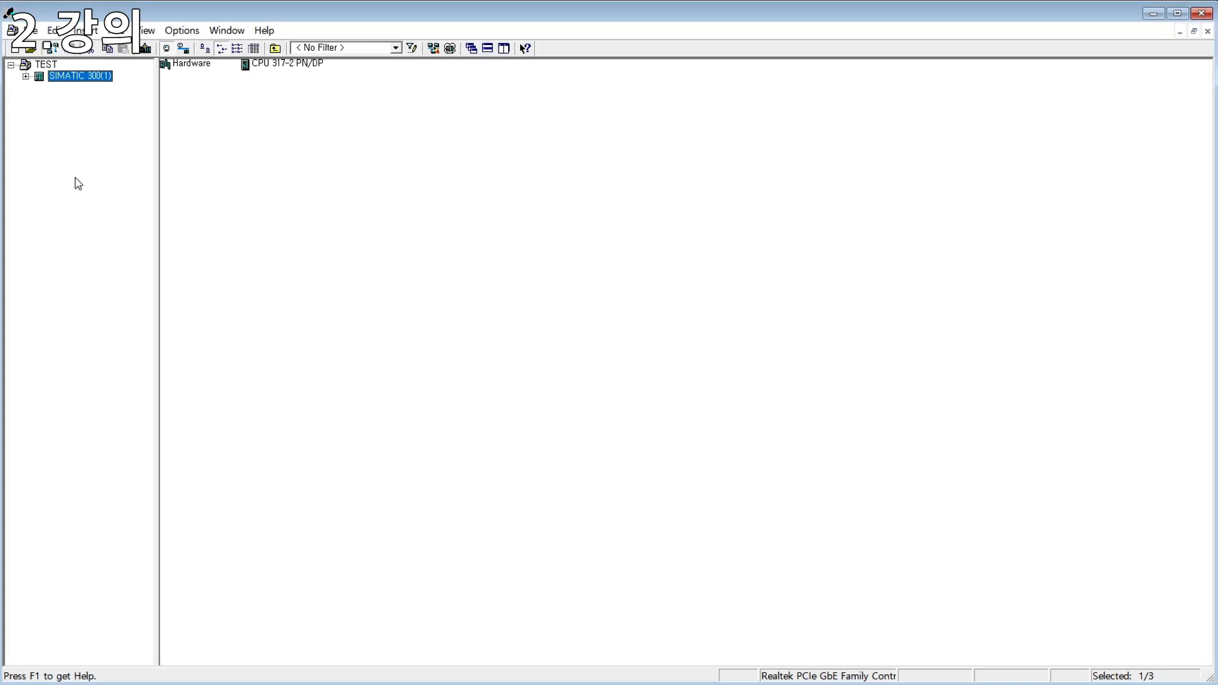
pyautogui.click(29, 30)
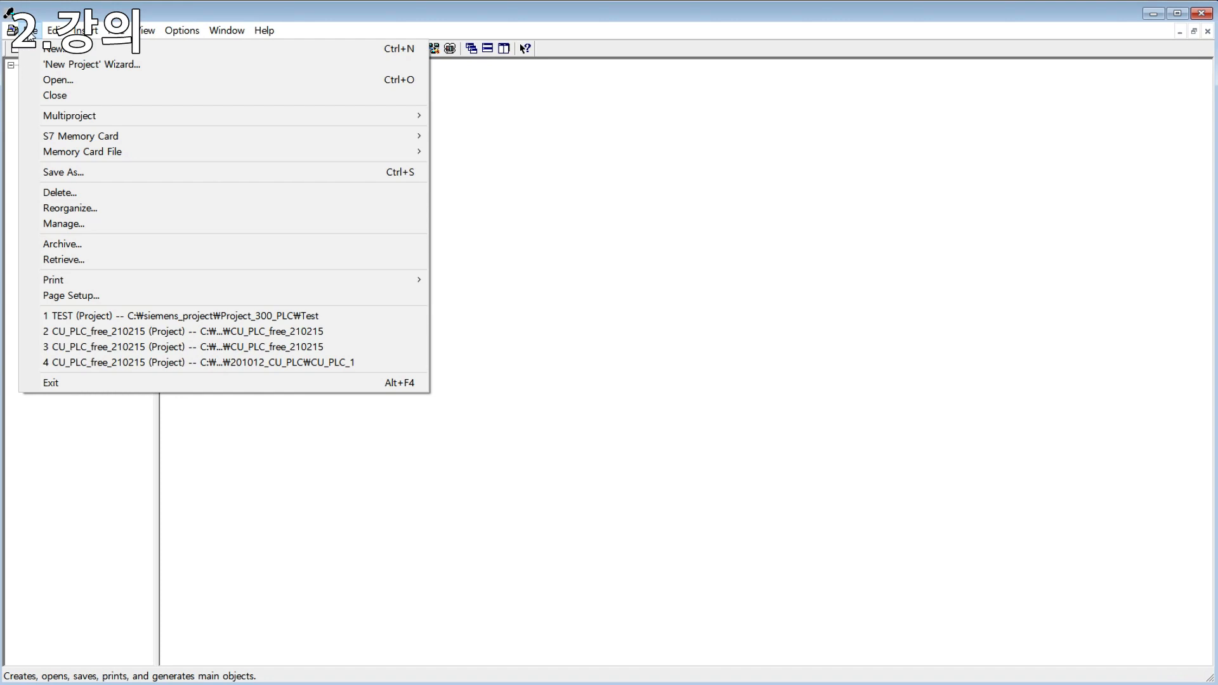
pyautogui.click(63, 98)
pyautogui.click(35, 50)
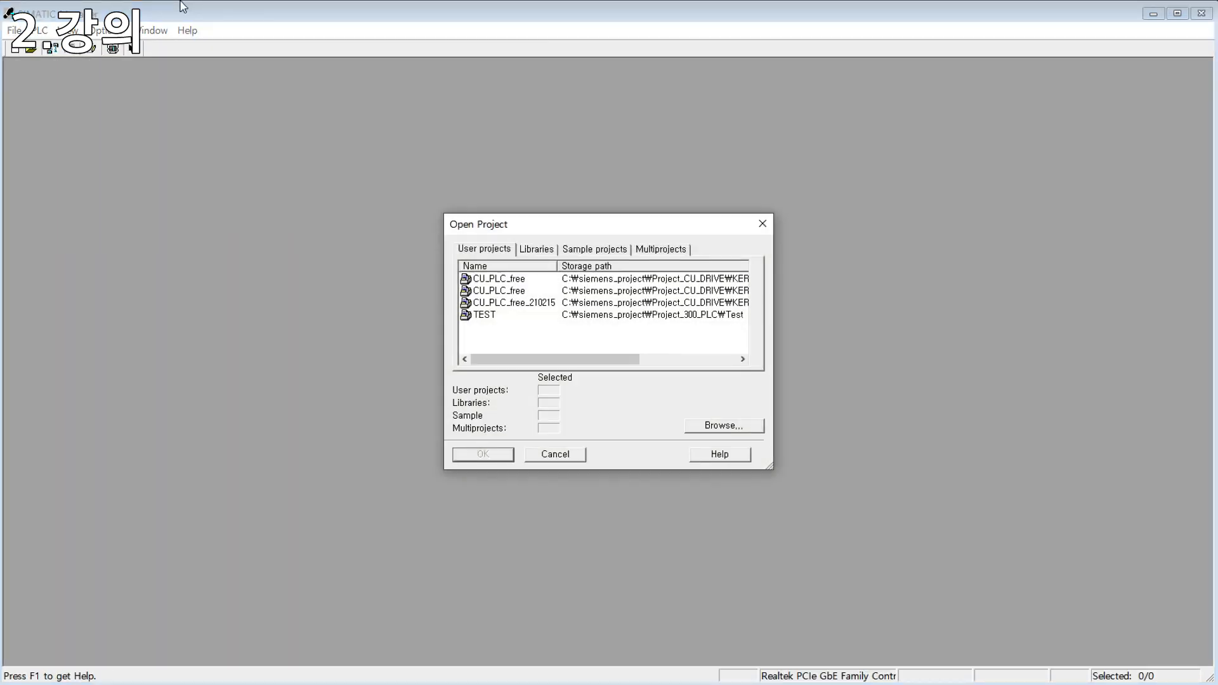
pyautogui.doubleClick(498, 315)
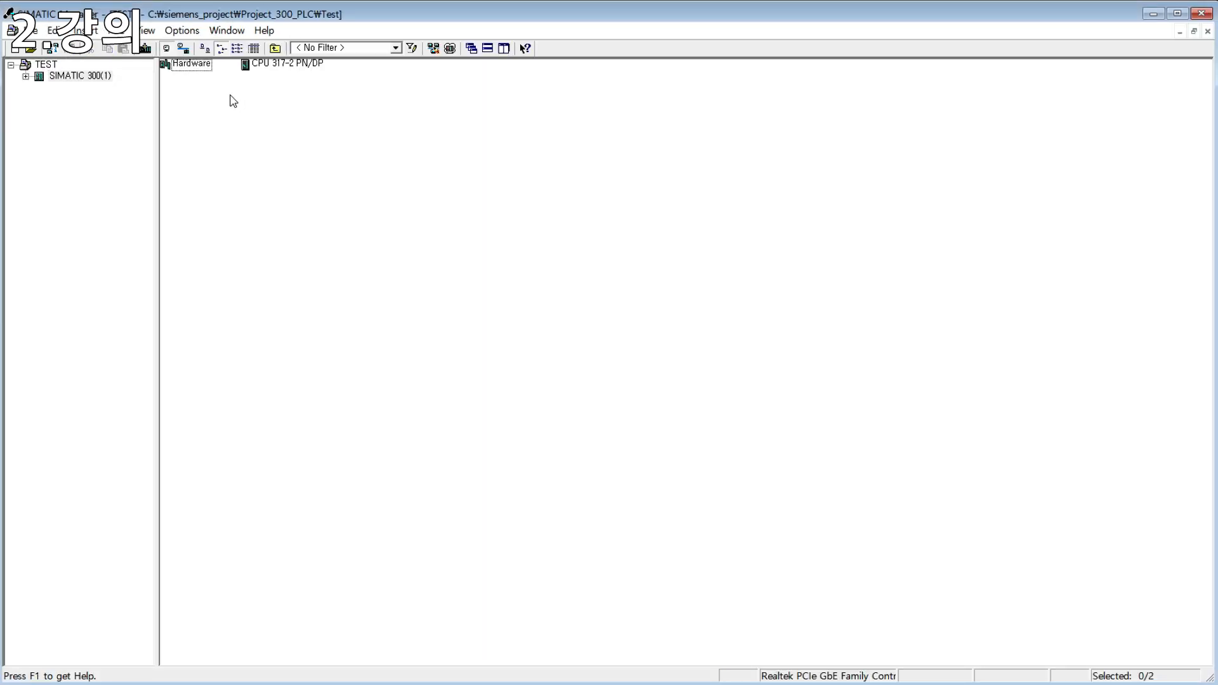
# - Open the hardware configuration of the SIMATIC 300(1) station and shift the UR rack slightly within the station view
pyautogui.doubleClick(80, 77)
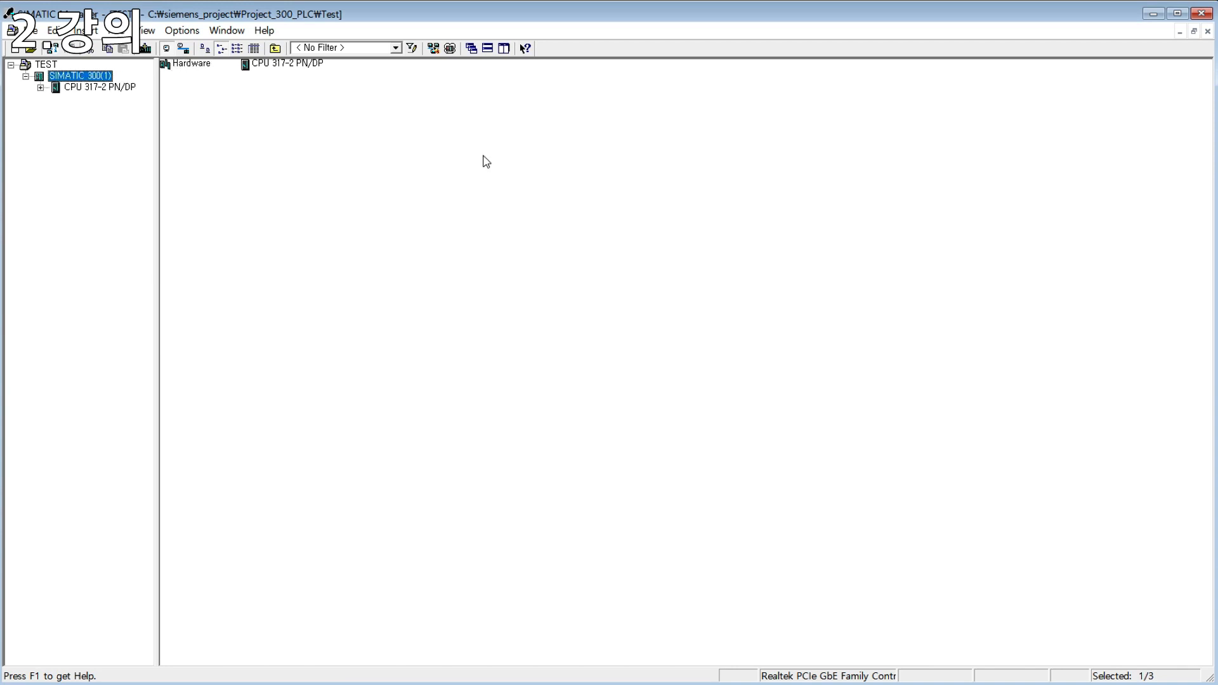
pyautogui.click(116, 87)
pyautogui.click(199, 87)
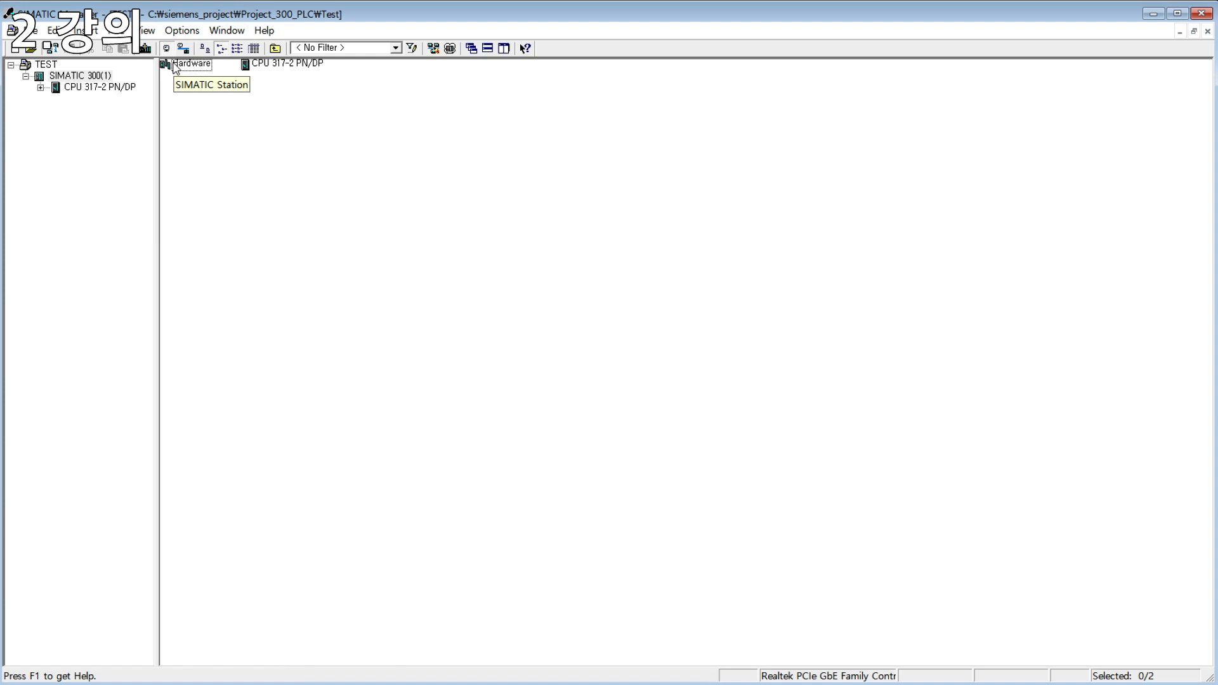
pyautogui.rightClick(353, 132)
pyautogui.click(302, 120)
pyautogui.rightClick(242, 119)
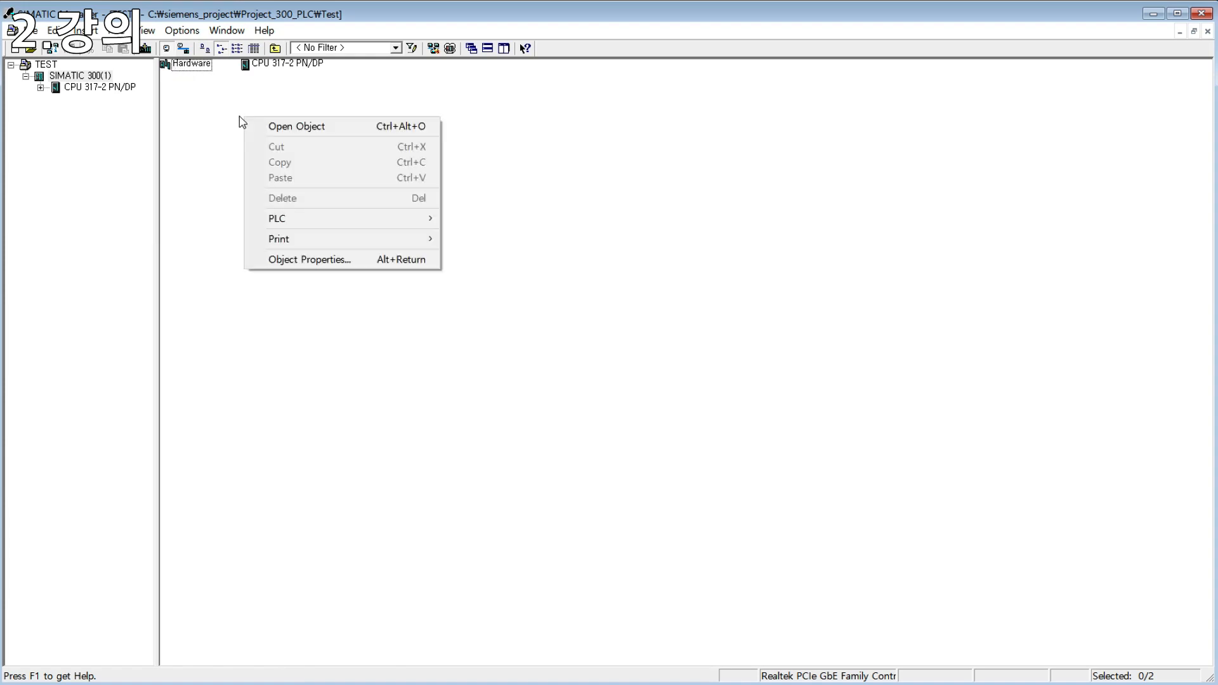
pyautogui.click(242, 119)
pyautogui.doubleClick(191, 63)
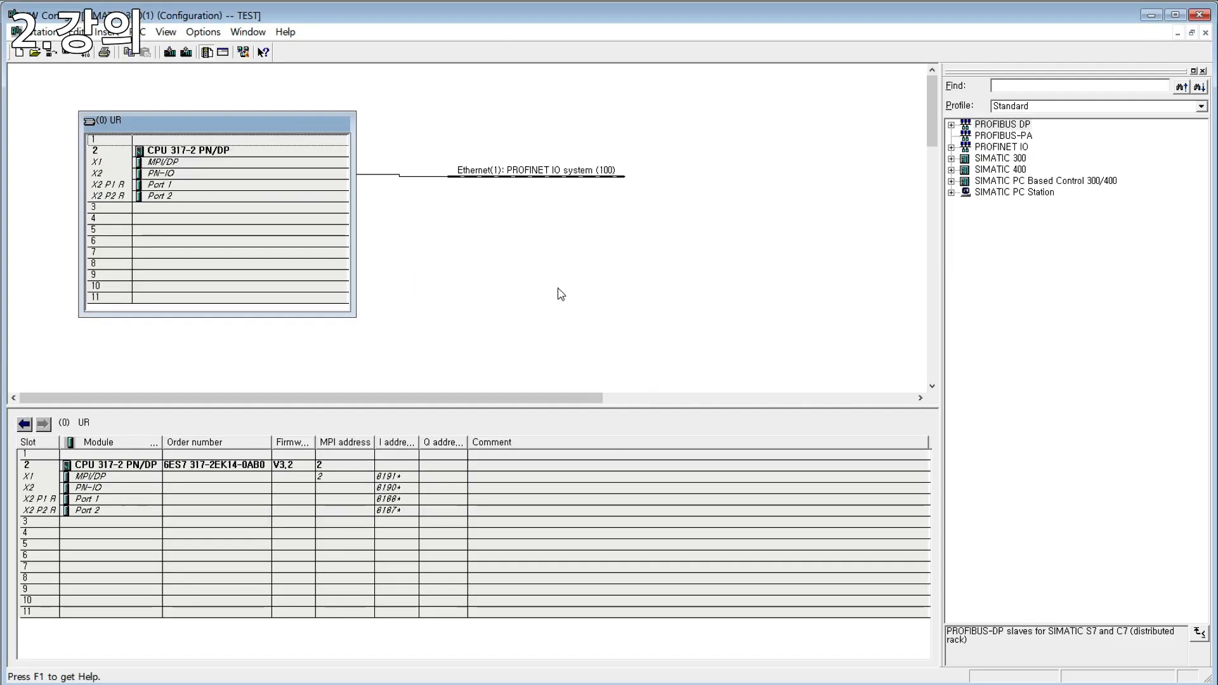
pyautogui.moveTo(239, 129); pyautogui.dragTo(220, 107)
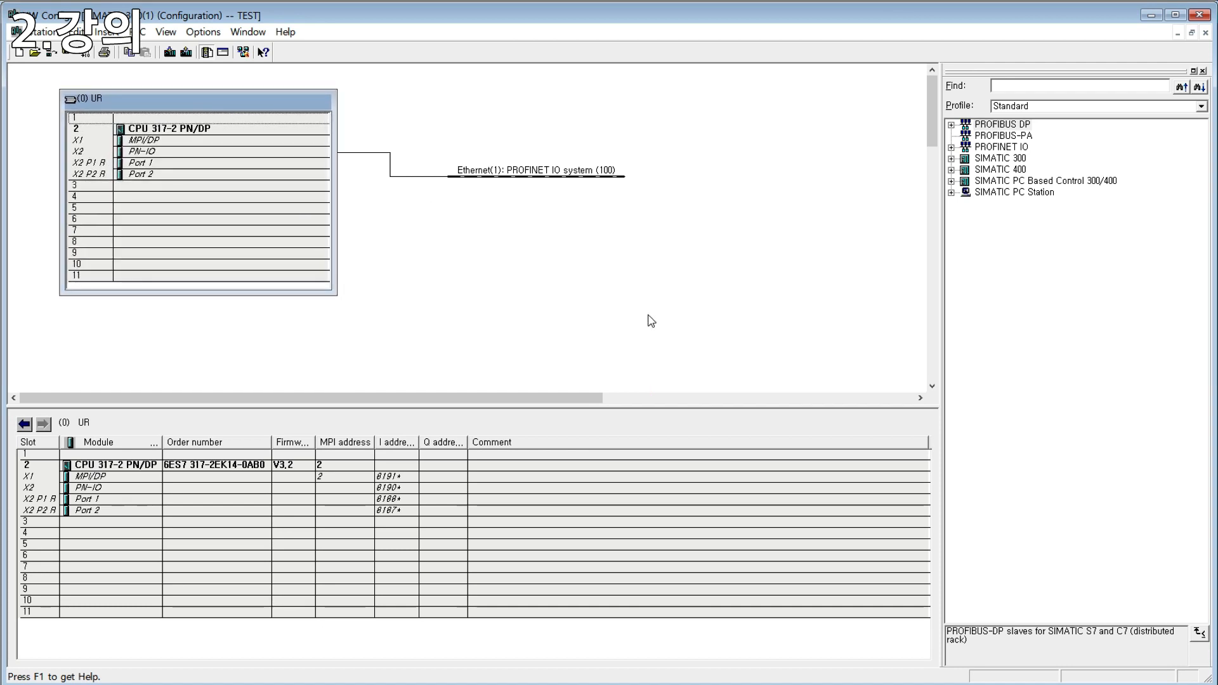
pyautogui.click(604, 291)
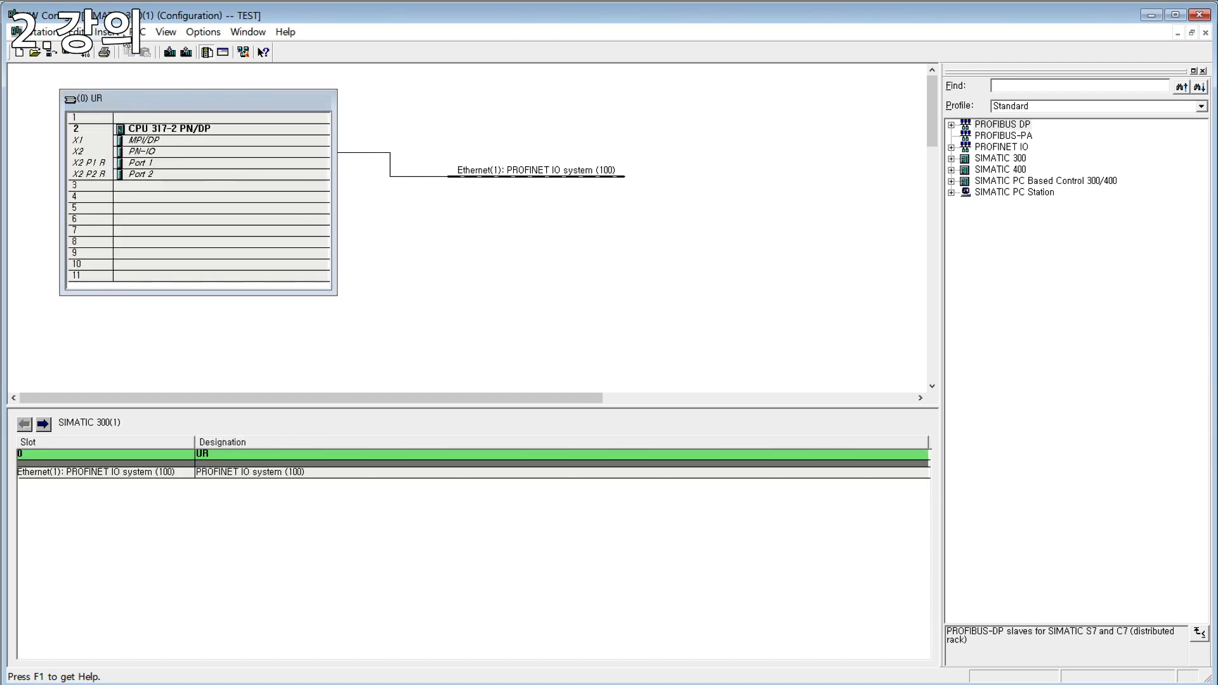
pyautogui.click(143, 32)
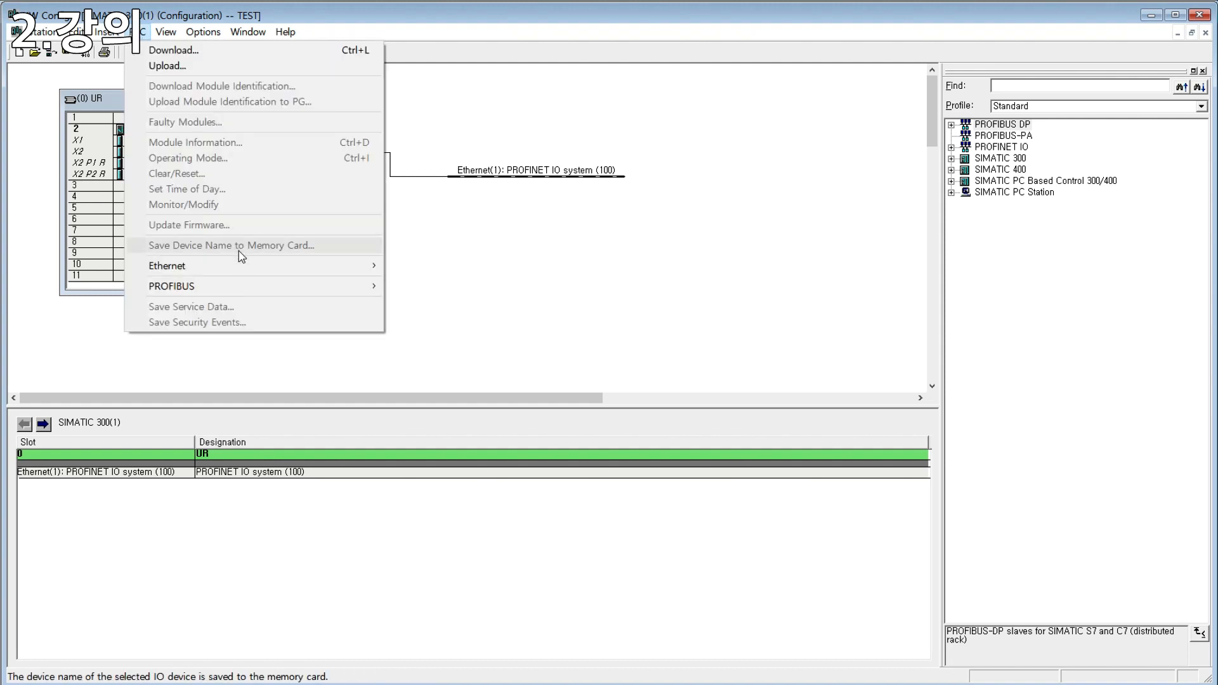
pyautogui.moveTo(246, 271)
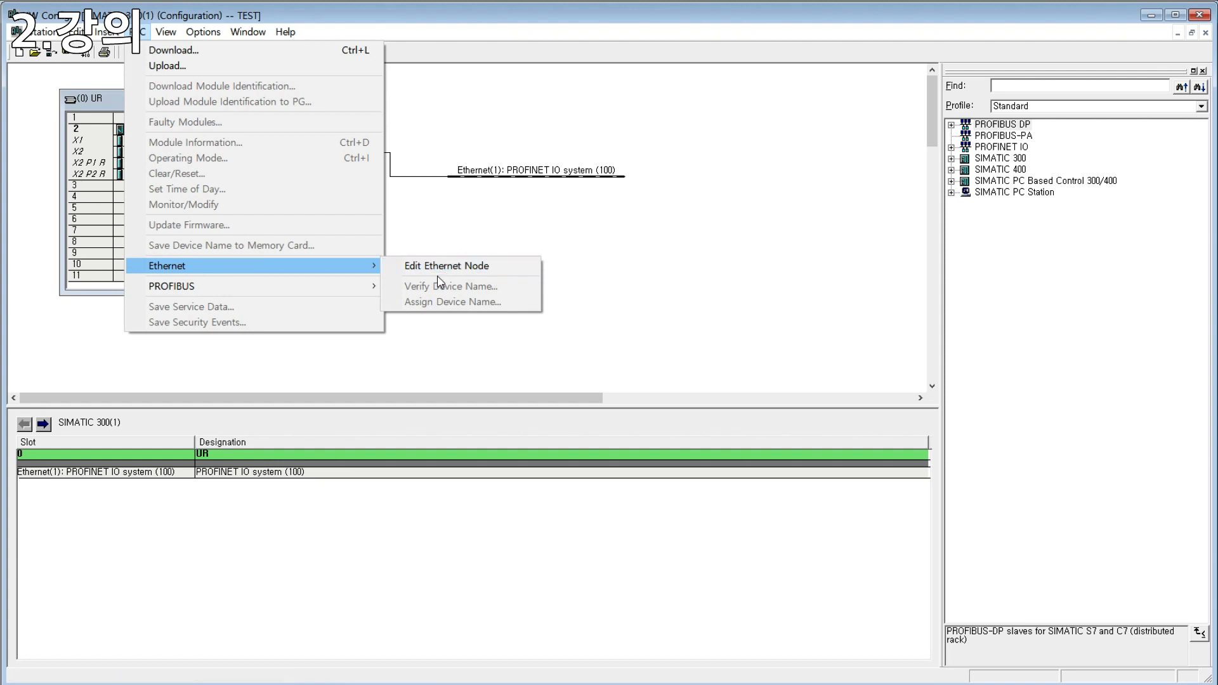
pyautogui.click(587, 246)
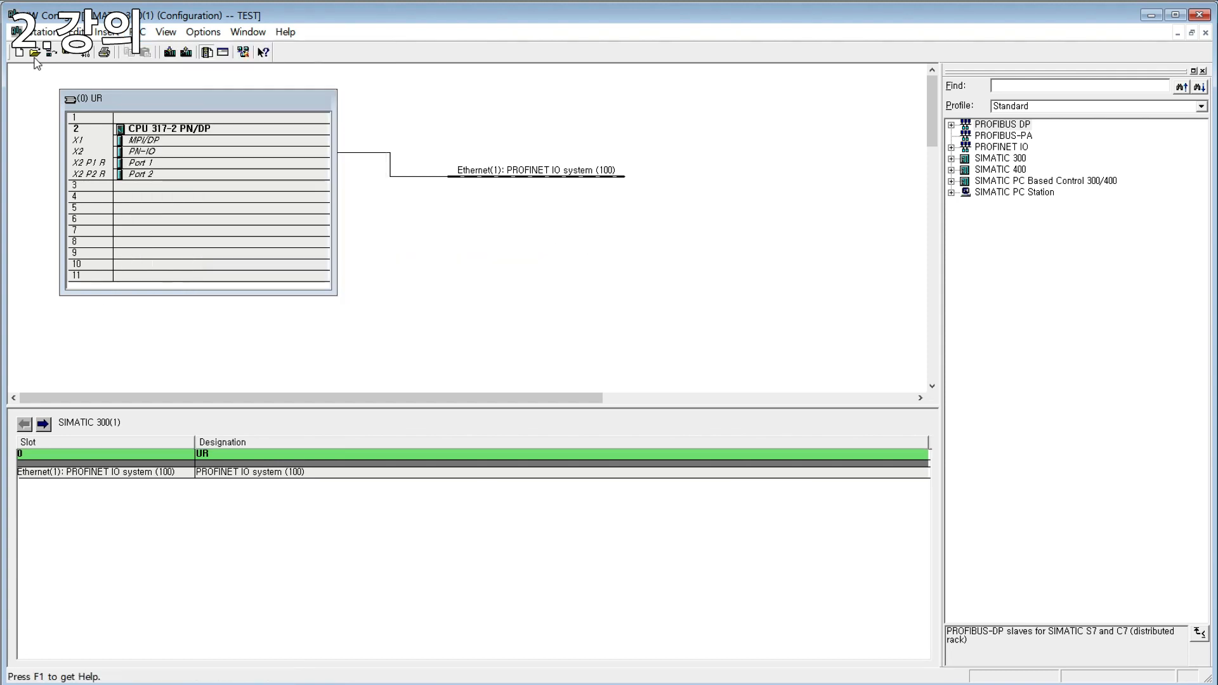
# - Return to SIMATIC Manager, check which interface parameter assignment the PG/PC interface uses for S7ONLINE (STEP 7), and accept it
pyautogui.click(1153, 16)
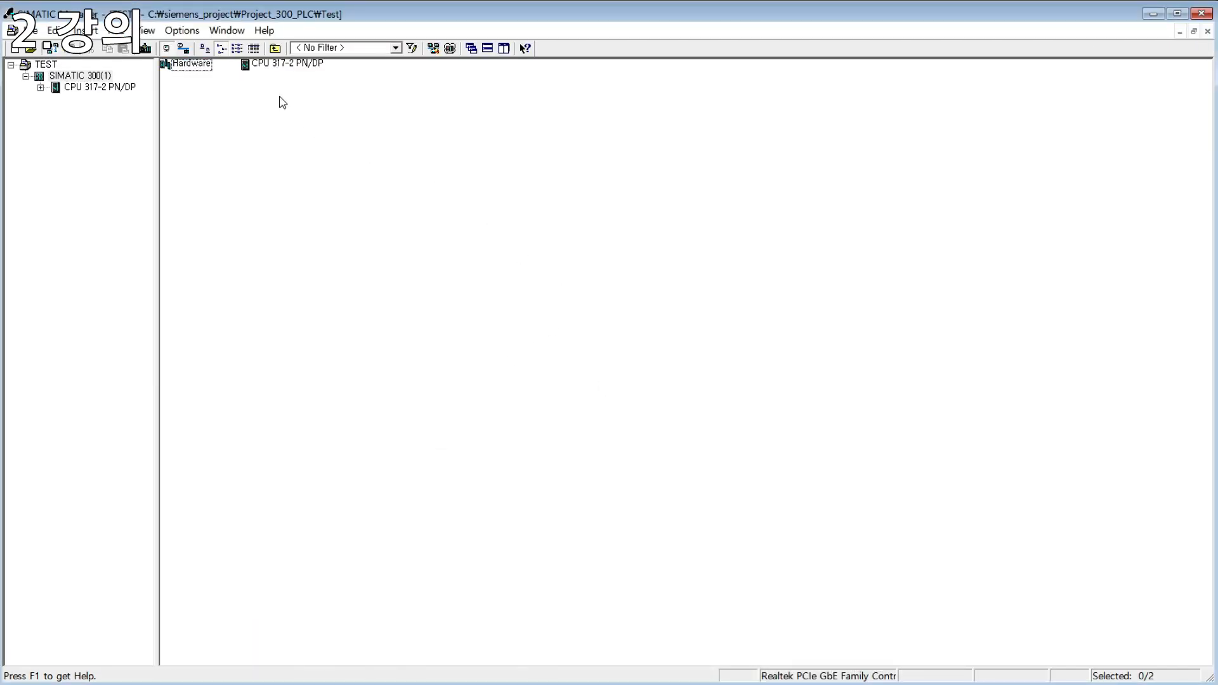
pyautogui.click(182, 30)
pyautogui.click(265, 428)
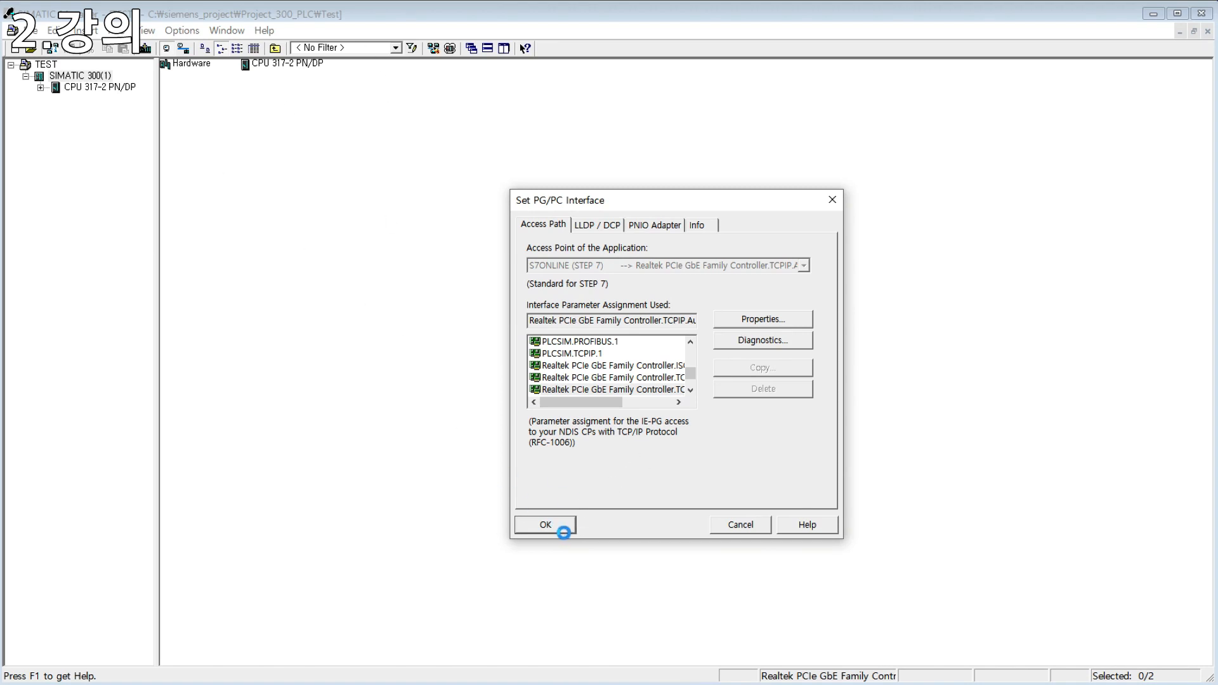
pyautogui.click(561, 530)
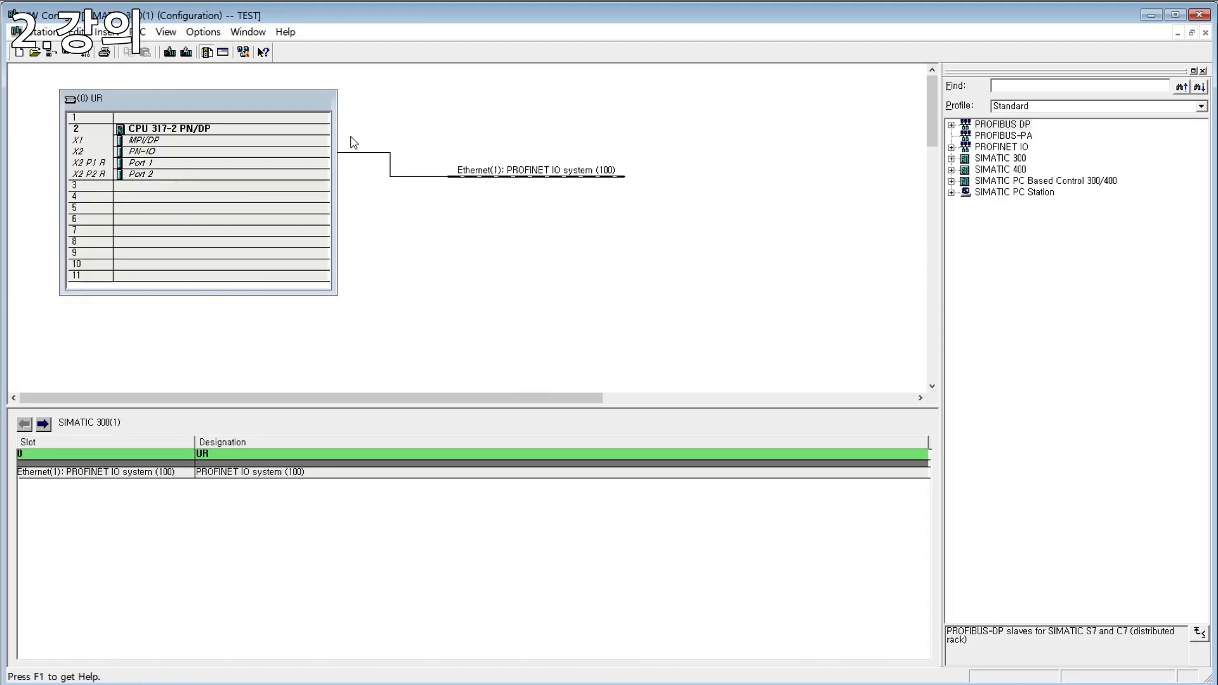
# - Open Edit Ethernet Node from the hardware configuration and browse the network for nodes accessible online
pyautogui.click(204, 33)
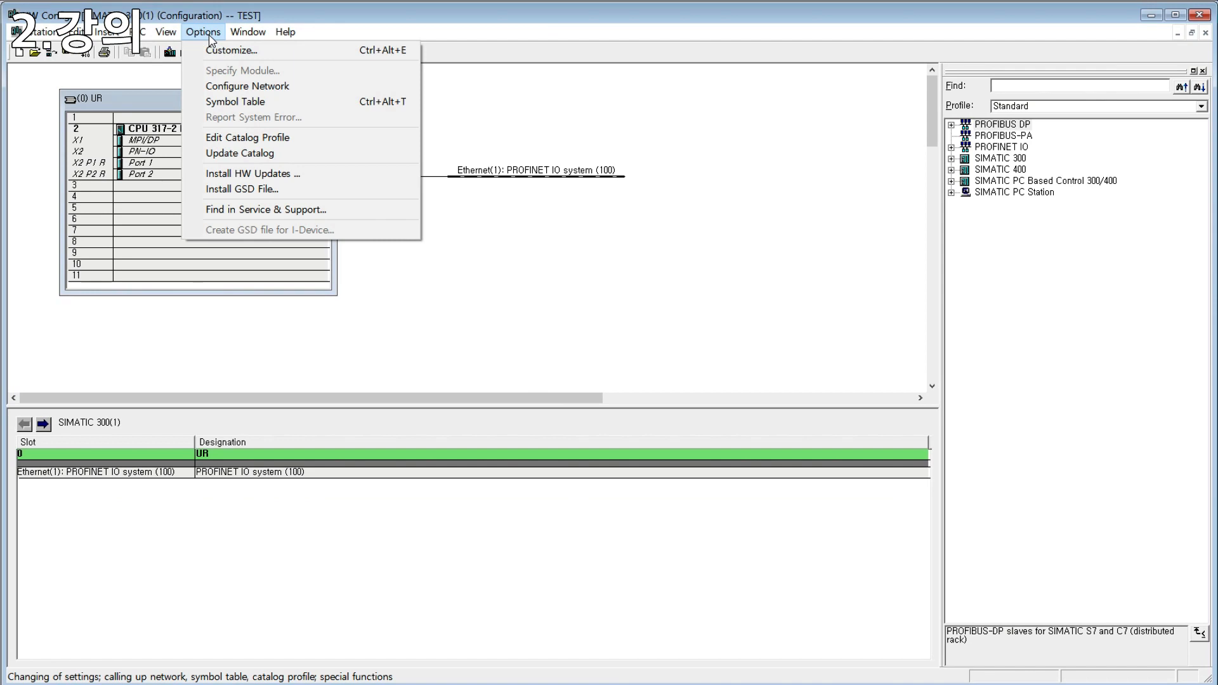
pyautogui.moveTo(137, 31)
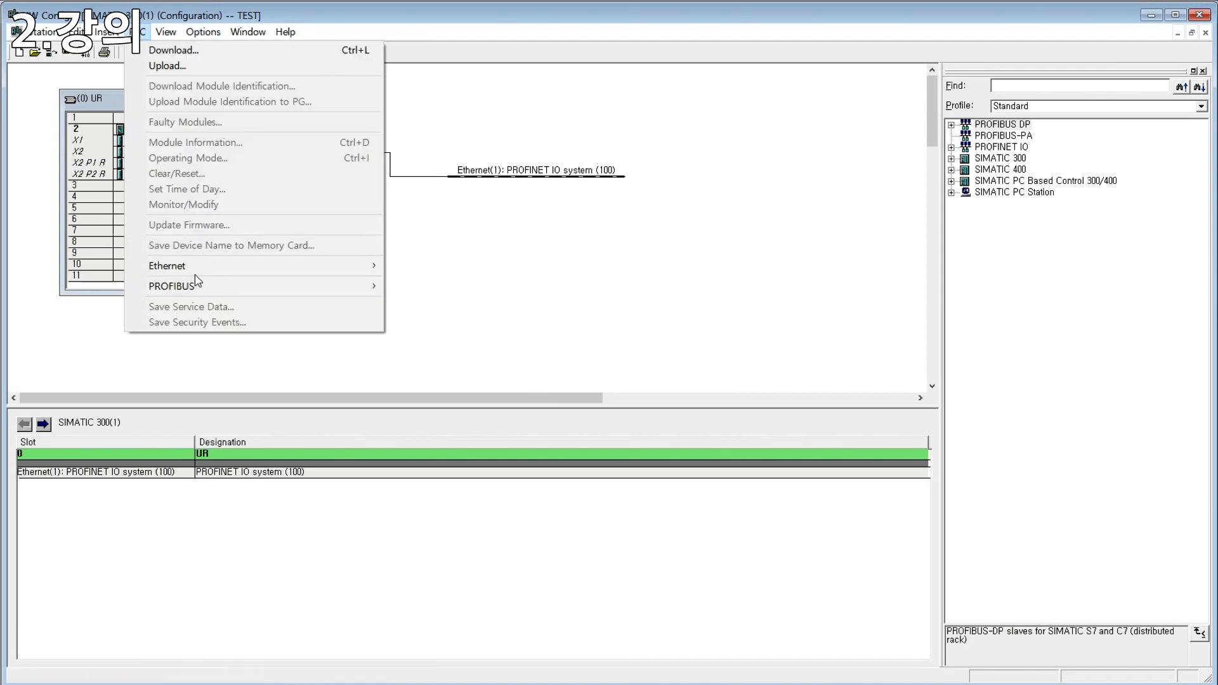
pyautogui.moveTo(184, 266)
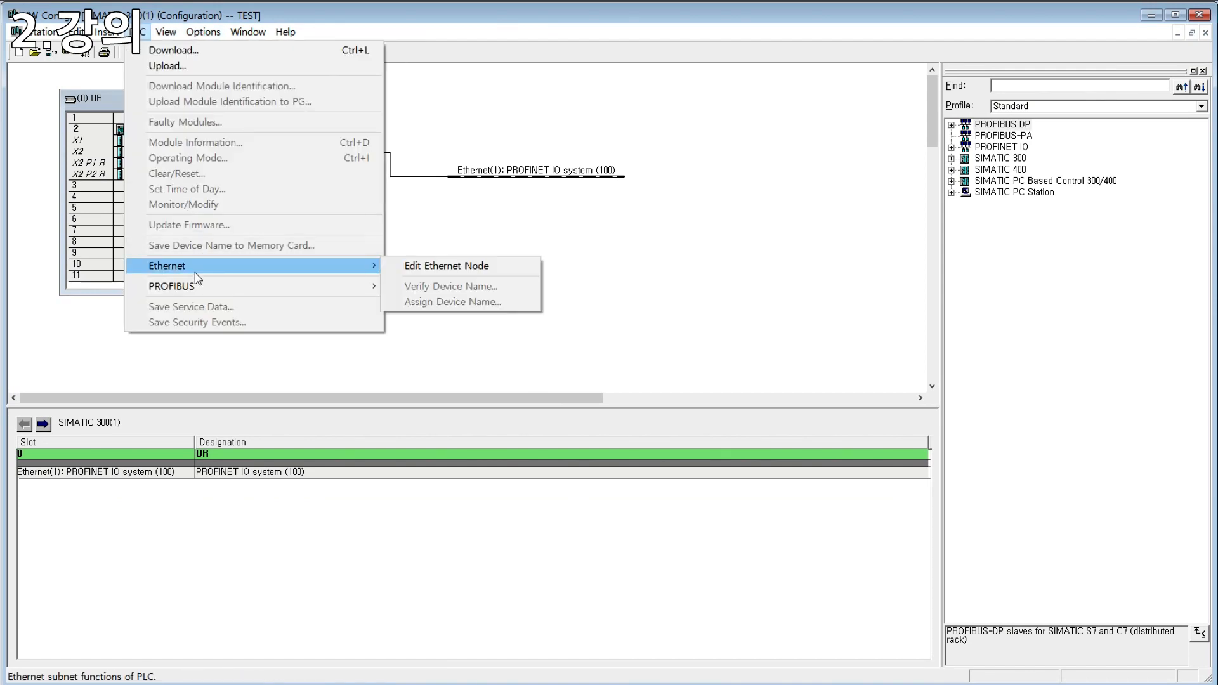
pyautogui.click(507, 270)
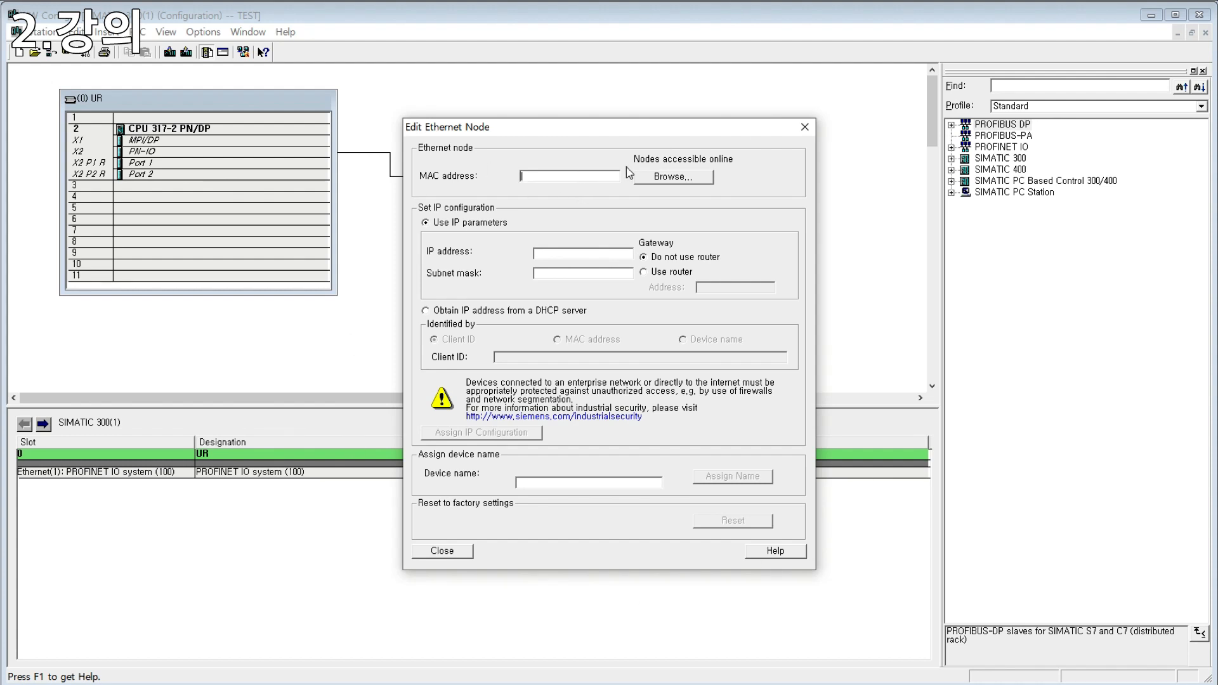
pyautogui.click(673, 177)
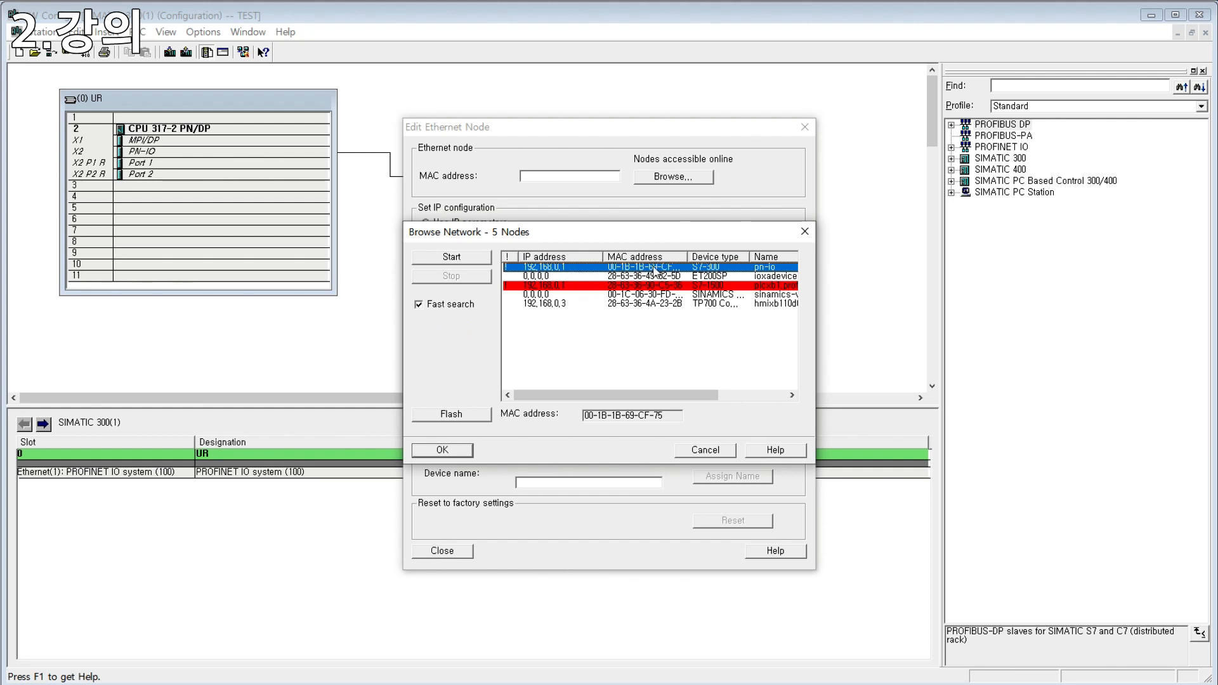
# - Examine the IP address, MAC address and device type of the nodes in the network list, widening the device type column
pyautogui.click(727, 277)
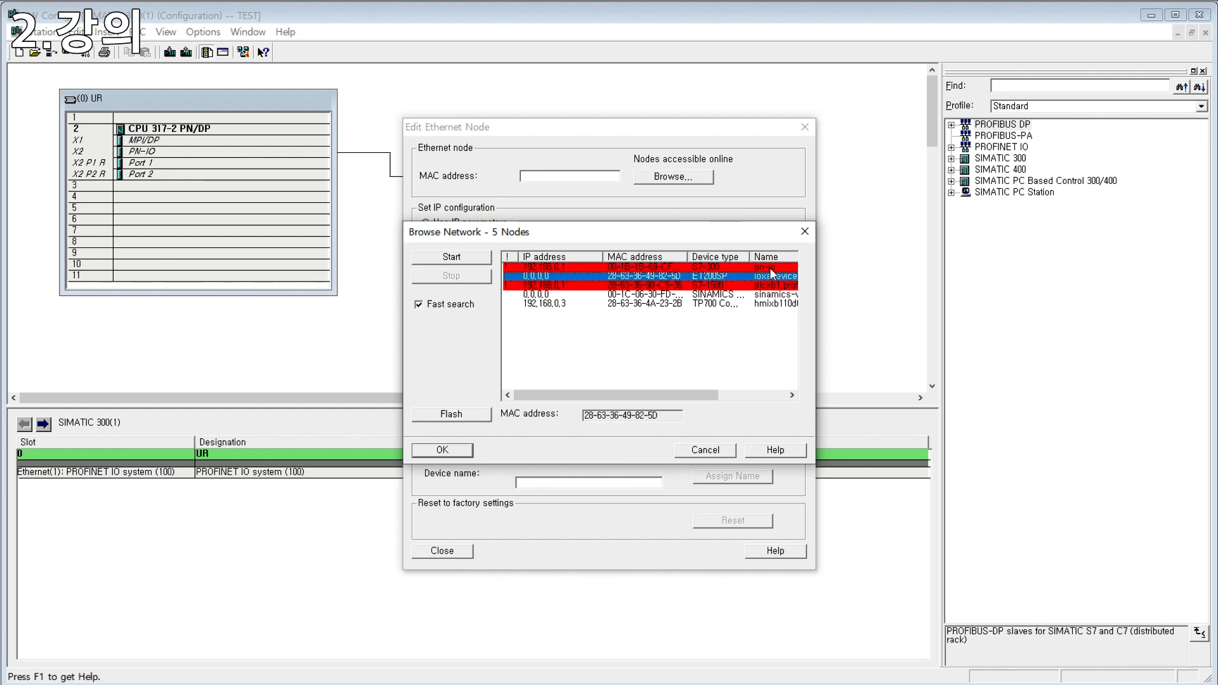
pyautogui.click(710, 285)
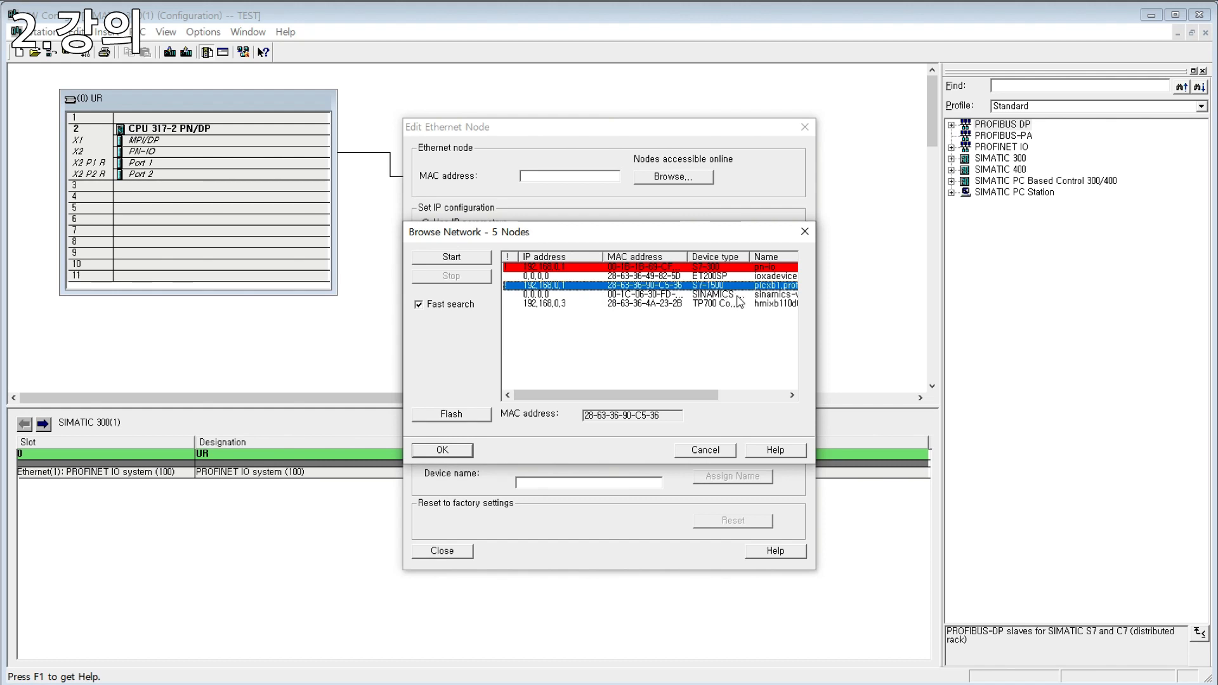
pyautogui.doubleClick(749, 256)
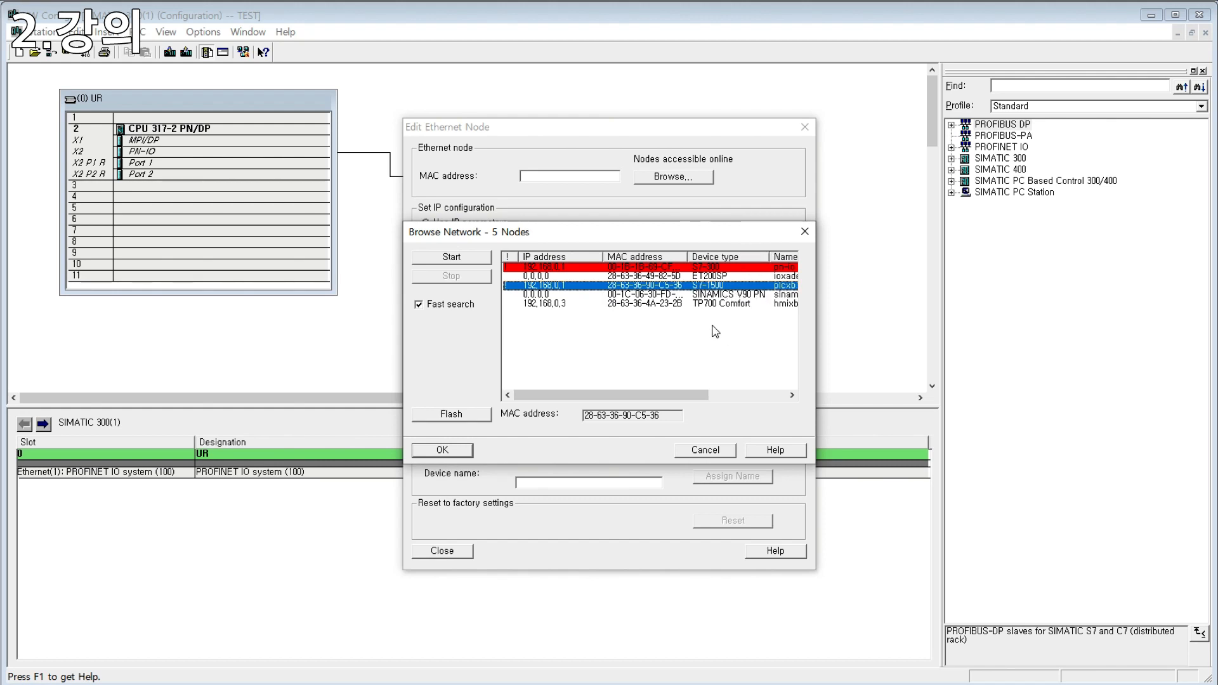
pyautogui.click(714, 295)
pyautogui.click(718, 305)
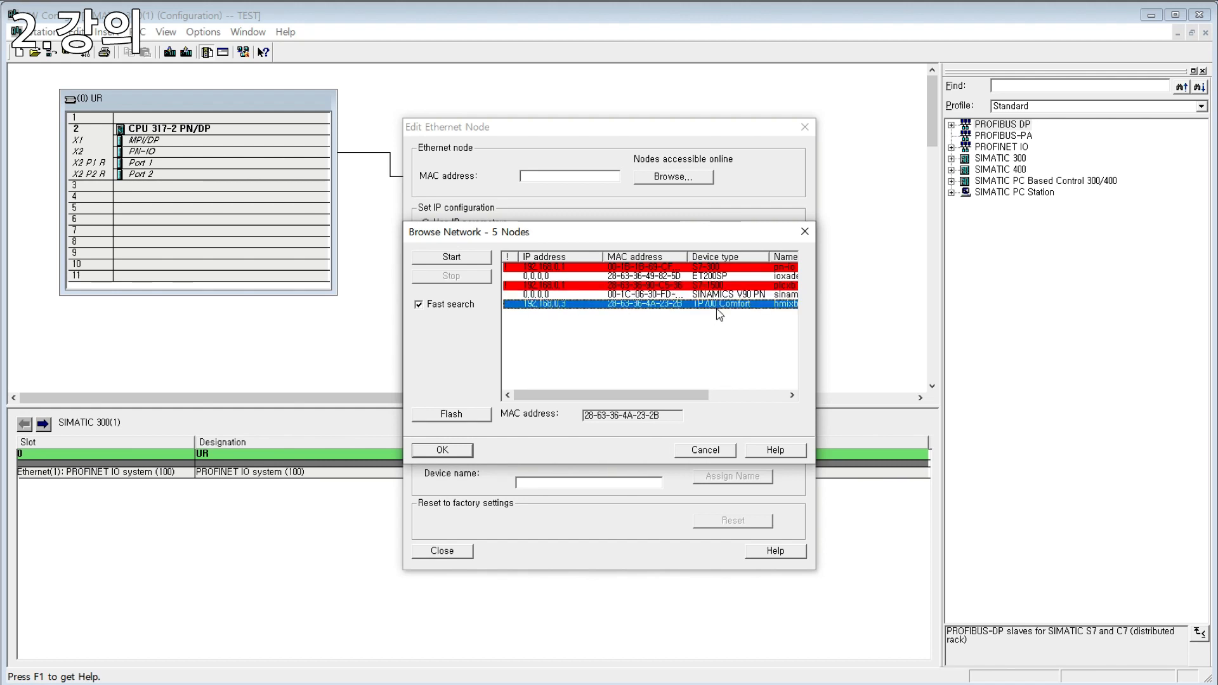
pyautogui.moveTo(660, 395)
pyautogui.mouseDown()
pyautogui.moveTo(734, 406)
pyautogui.moveTo(658, 407)
pyautogui.mouseUp()
pyautogui.click(738, 267)
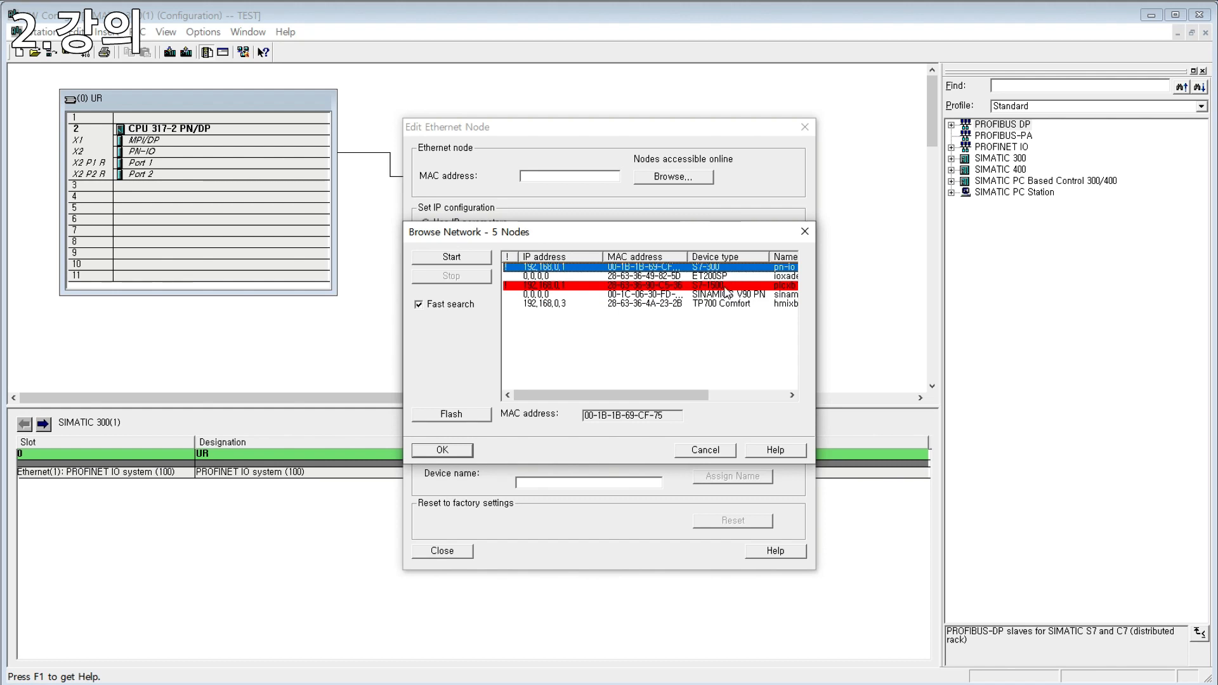
pyautogui.click(725, 287)
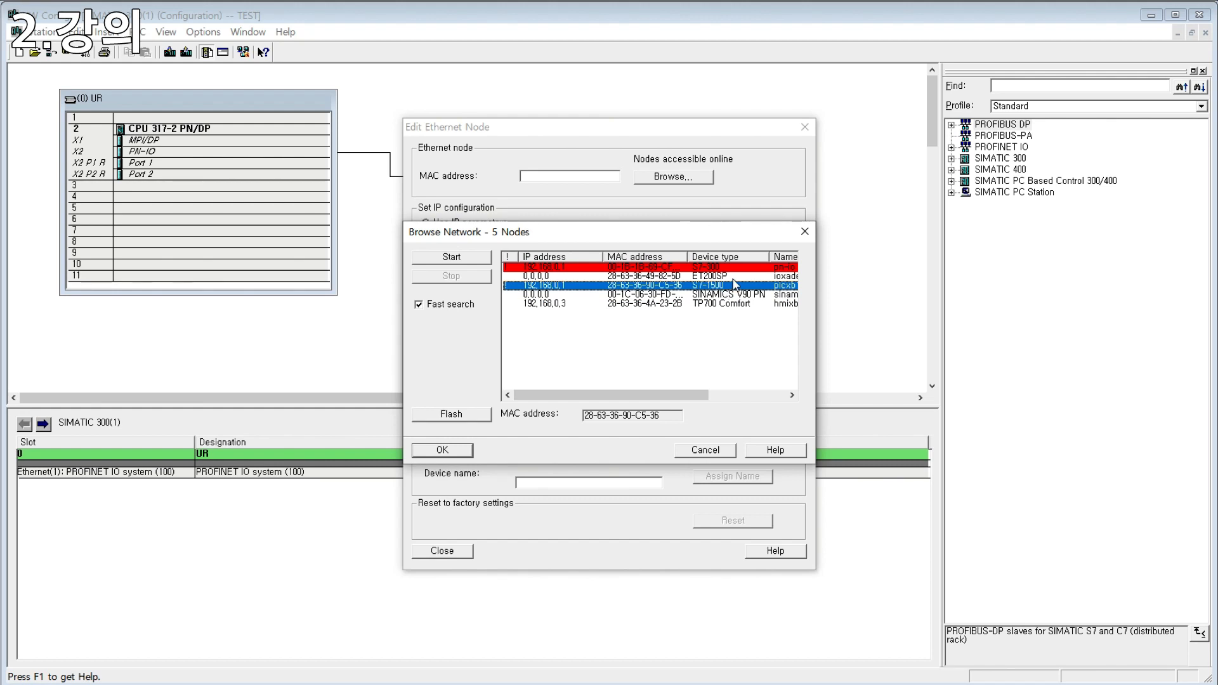
pyautogui.click(735, 278)
pyautogui.moveTo(673, 415); pyautogui.dragTo(582, 415)
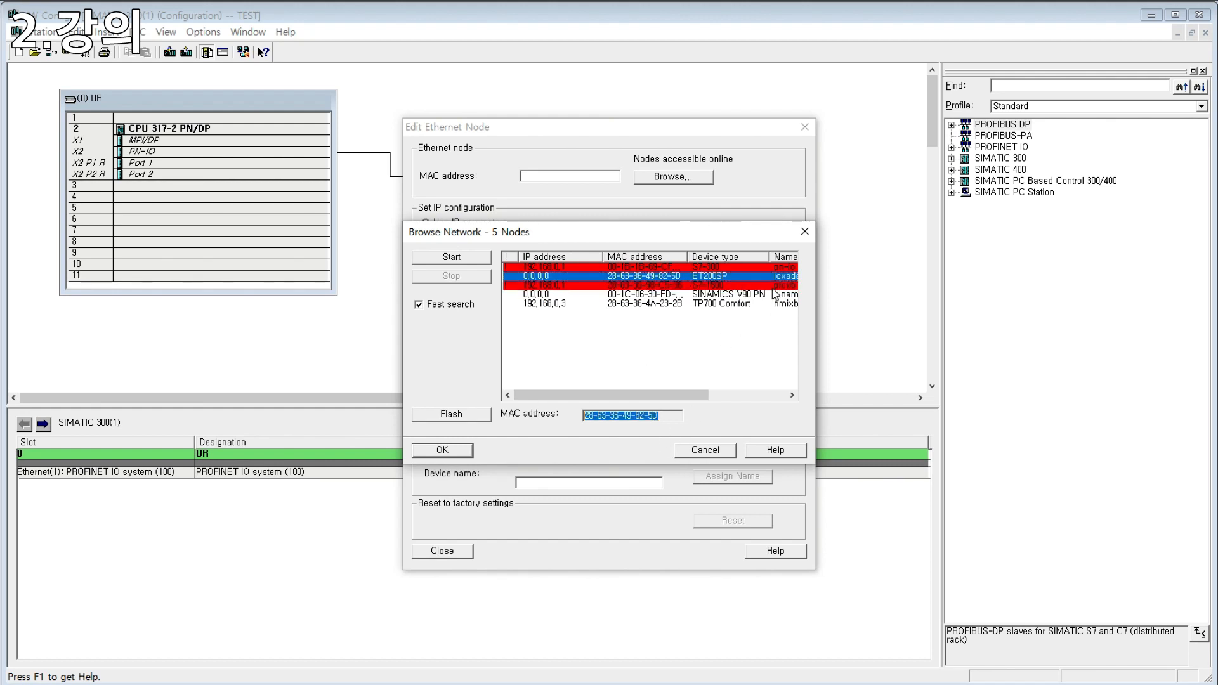
pyautogui.click(748, 297)
pyautogui.click(722, 305)
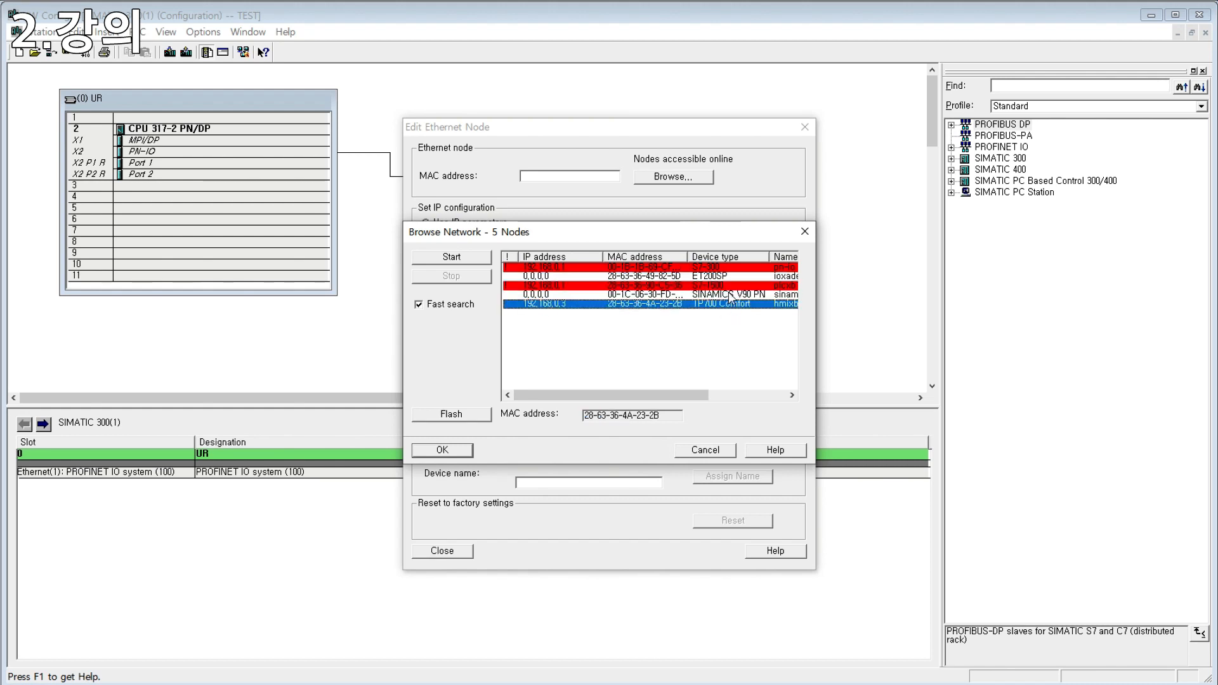
# - Choose the ET200SP device from the network list as the Ethernet node to edit
pyautogui.click(733, 278)
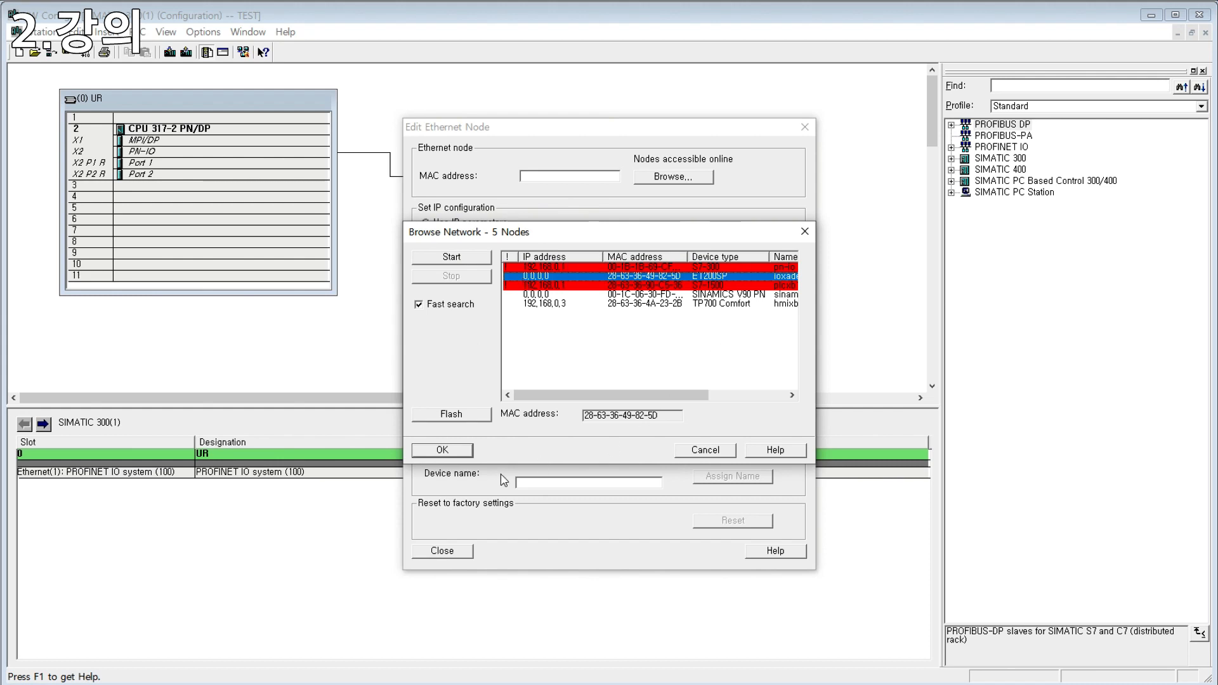
pyautogui.click(653, 279)
pyautogui.click(445, 451)
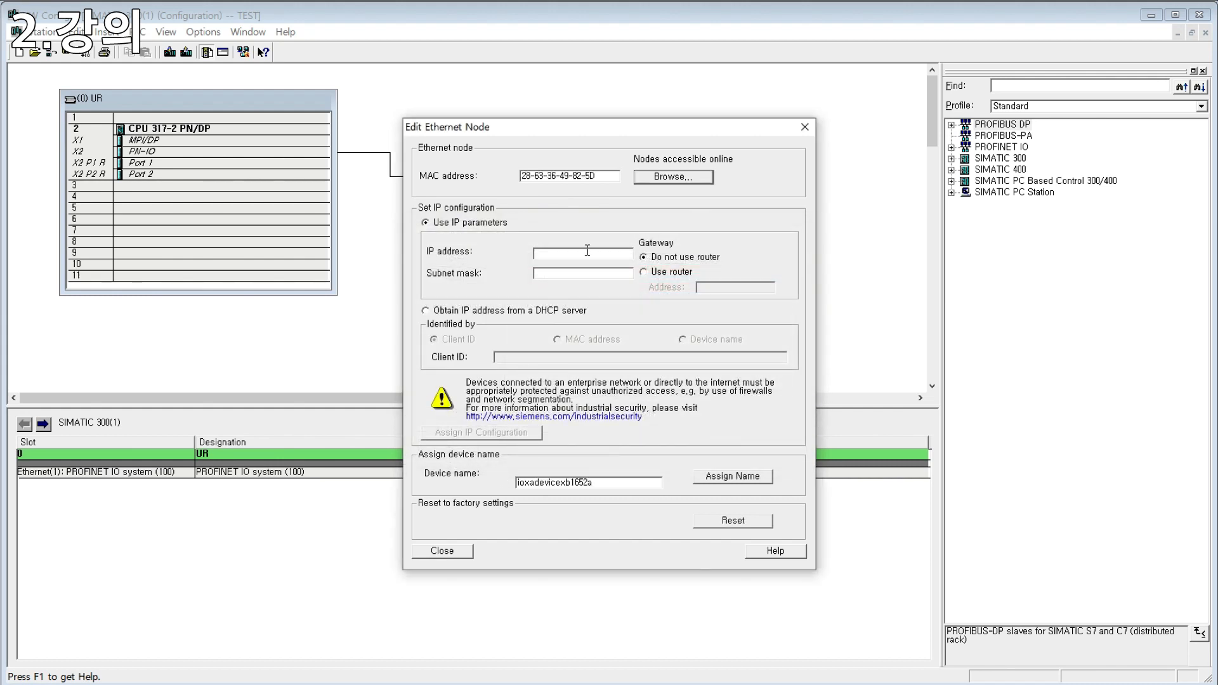
pyautogui.moveTo(603, 175); pyautogui.dragTo(521, 175)
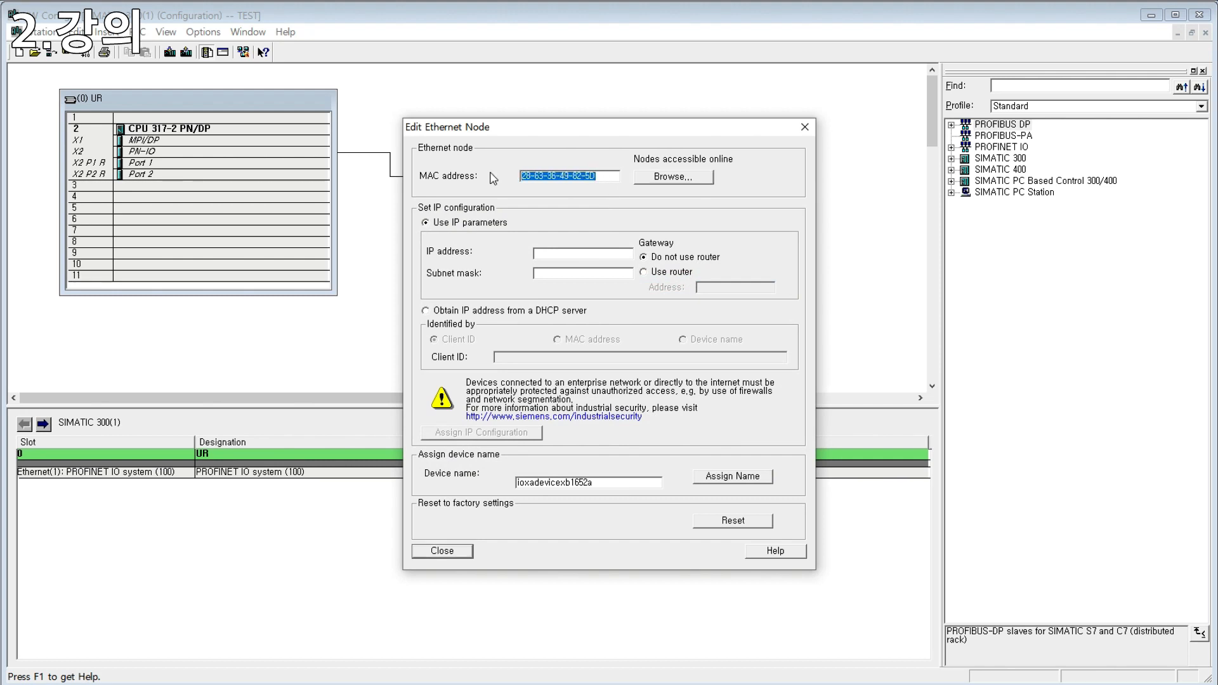
# - Assign the ET200SP node the IP address 192.168.0.100 with subnet mask 255.255.255.0
pyautogui.click(596, 255)
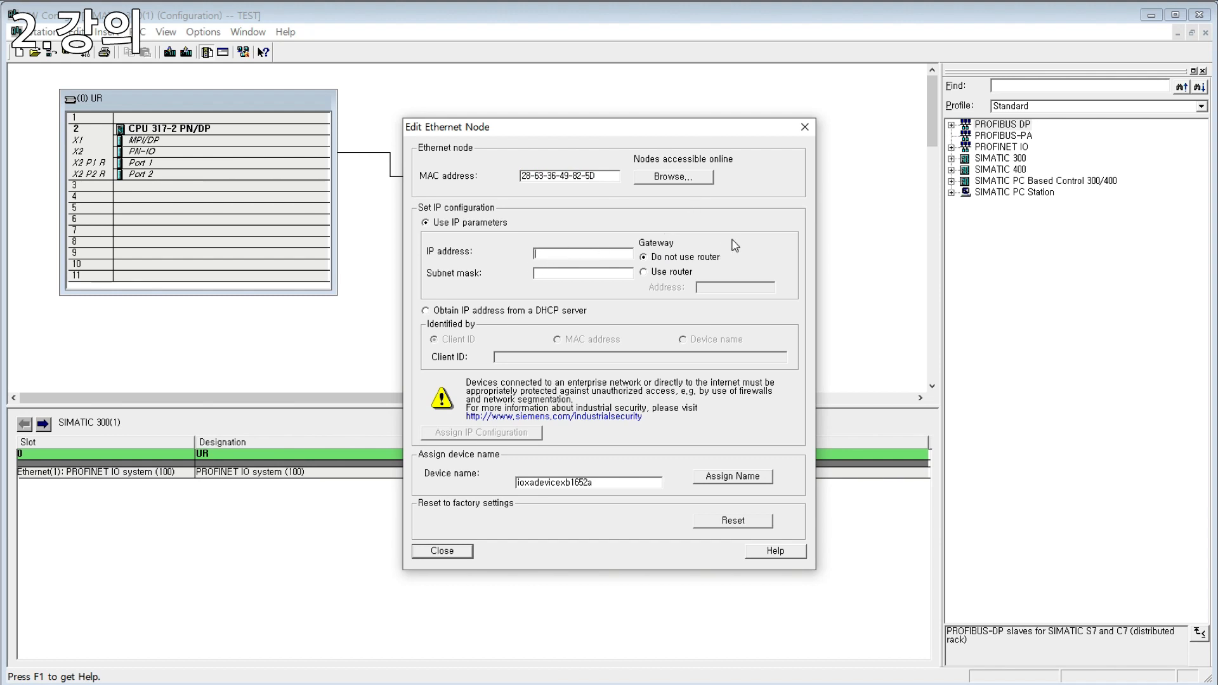
pyautogui.write('192.168.0.')
pyautogui.write('100')
pyautogui.write('255')
pyautogui.write('.255.255.0')
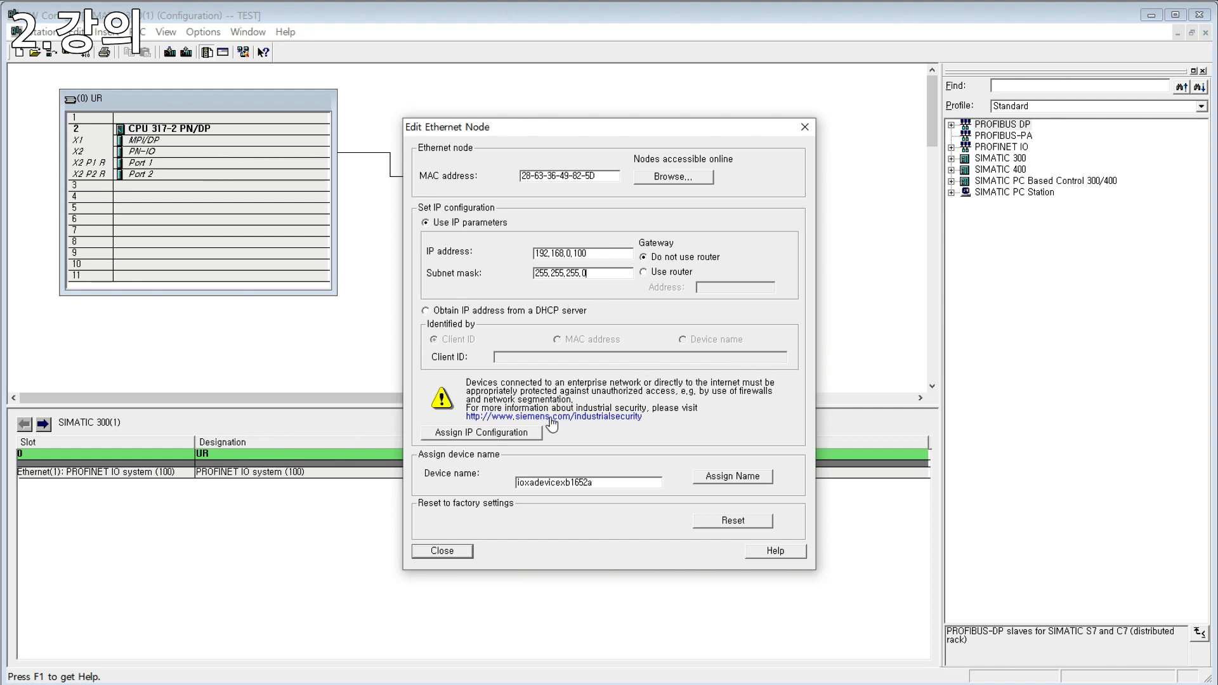
pyautogui.click(499, 437)
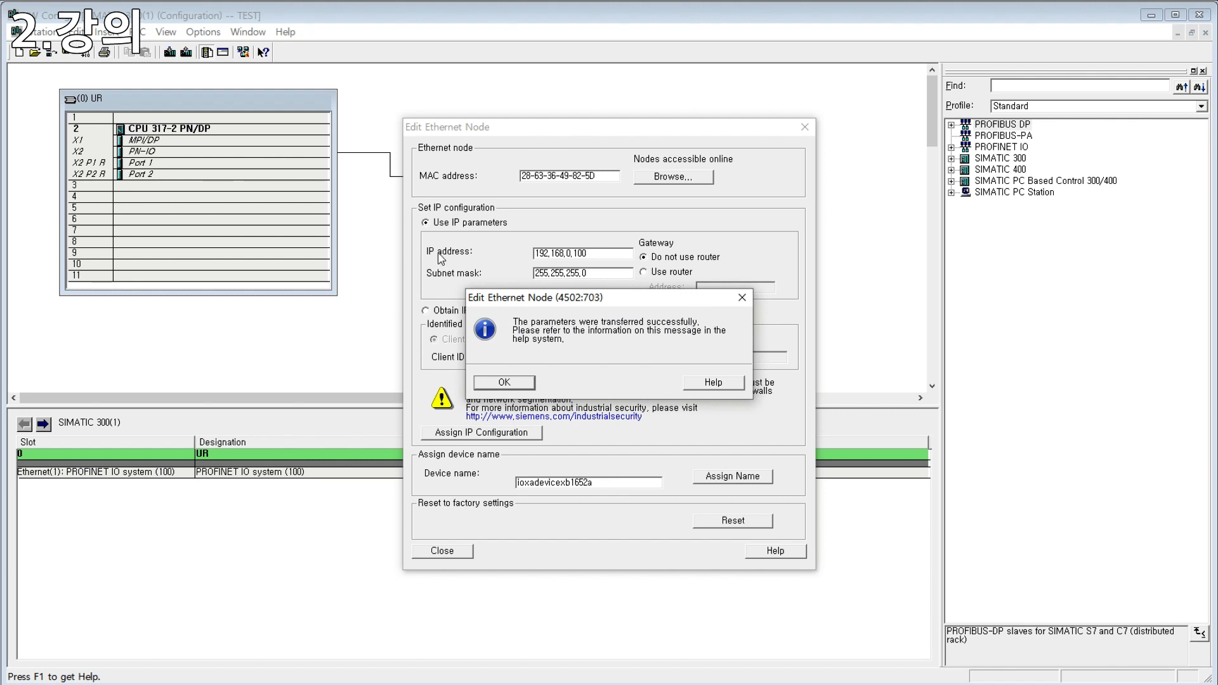
# - Browse the network again and choose the SINAMICS device as the Ethernet node to edit
pyautogui.click(516, 384)
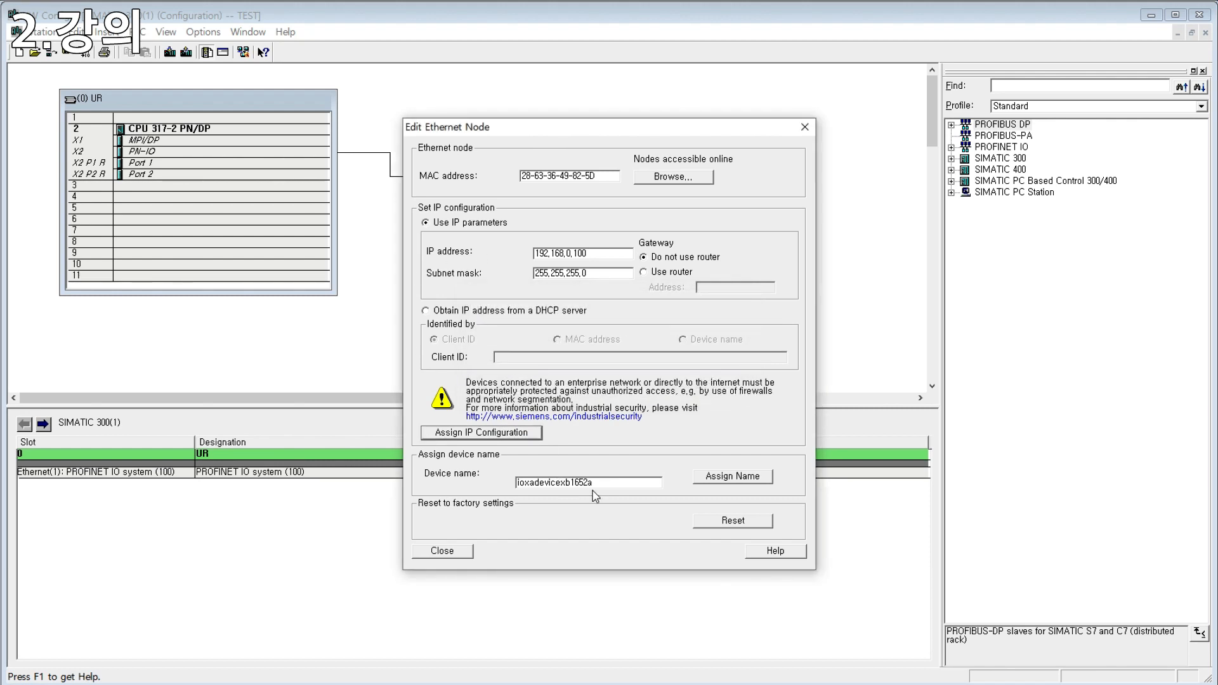
pyautogui.doubleClick(619, 483)
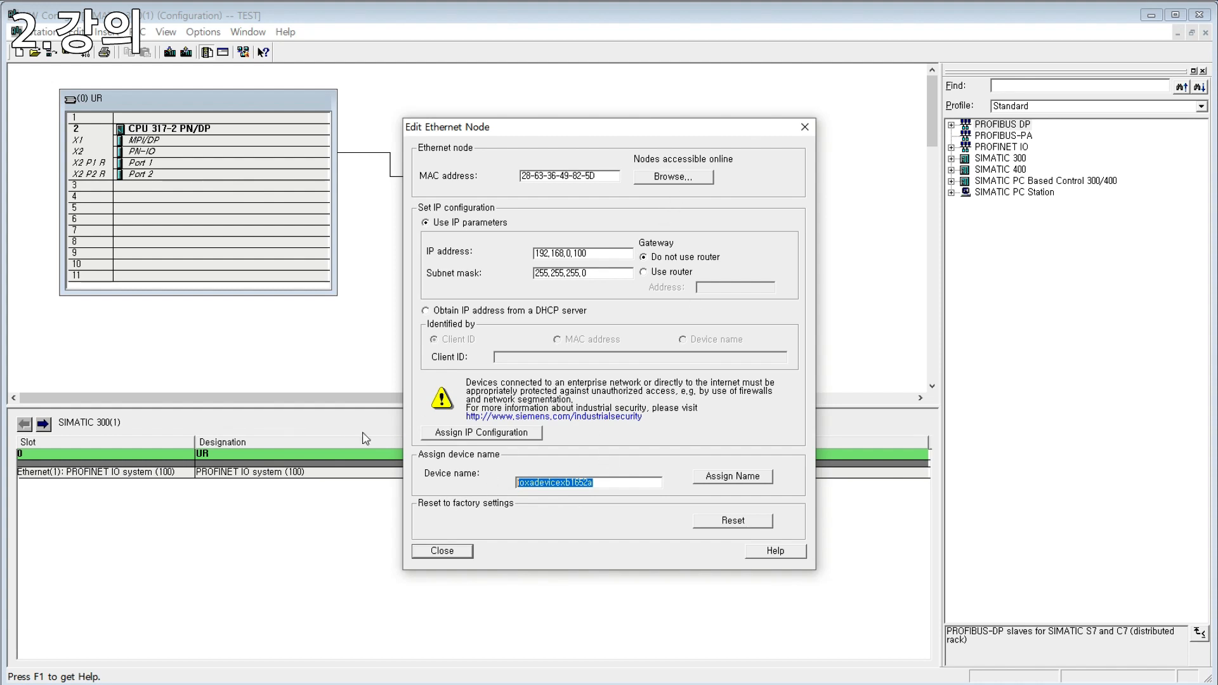
pyautogui.click(684, 180)
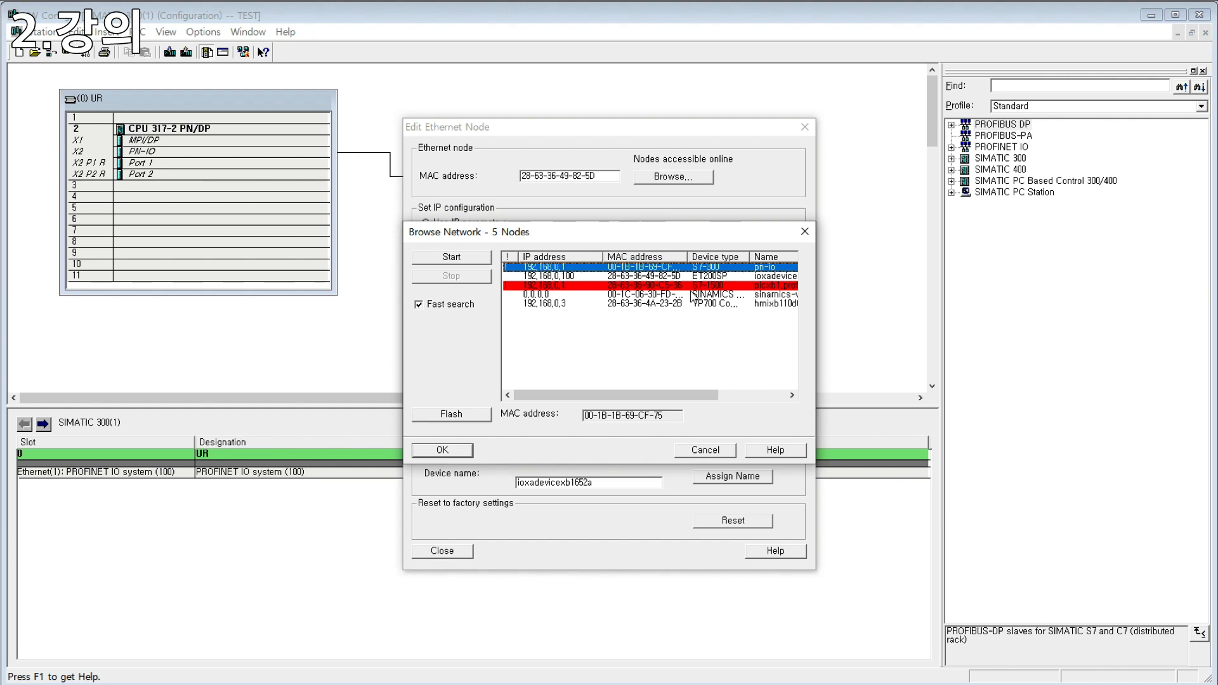
pyautogui.click(707, 277)
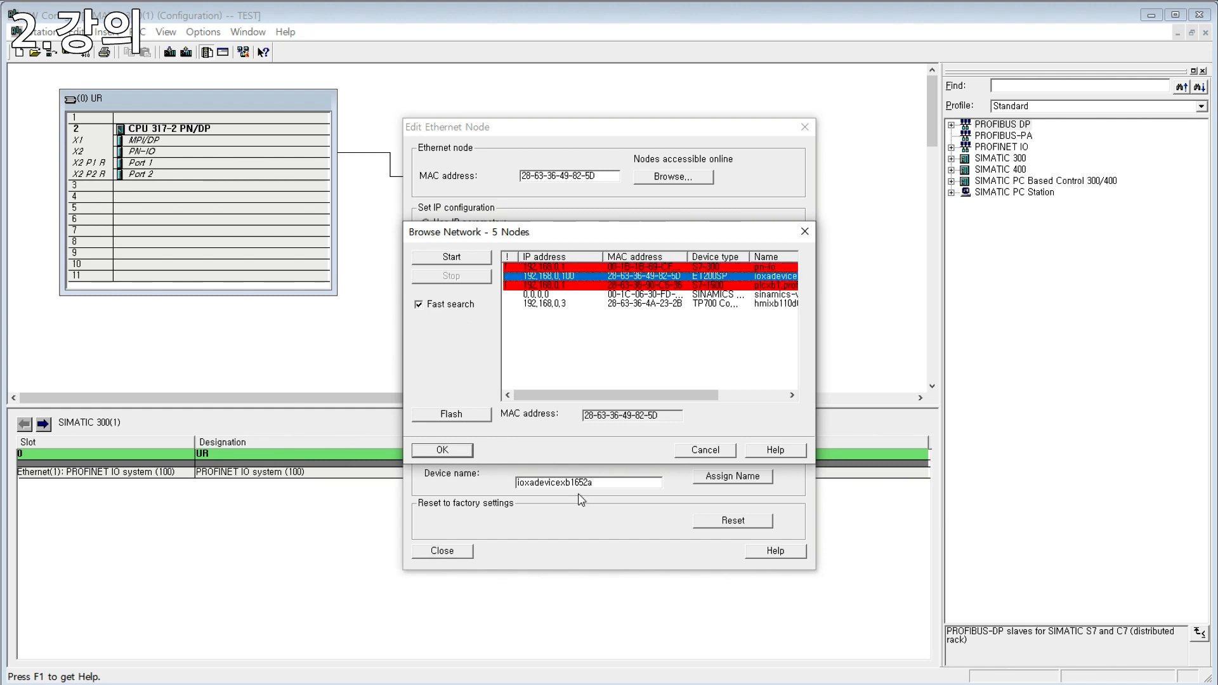
pyautogui.click(704, 294)
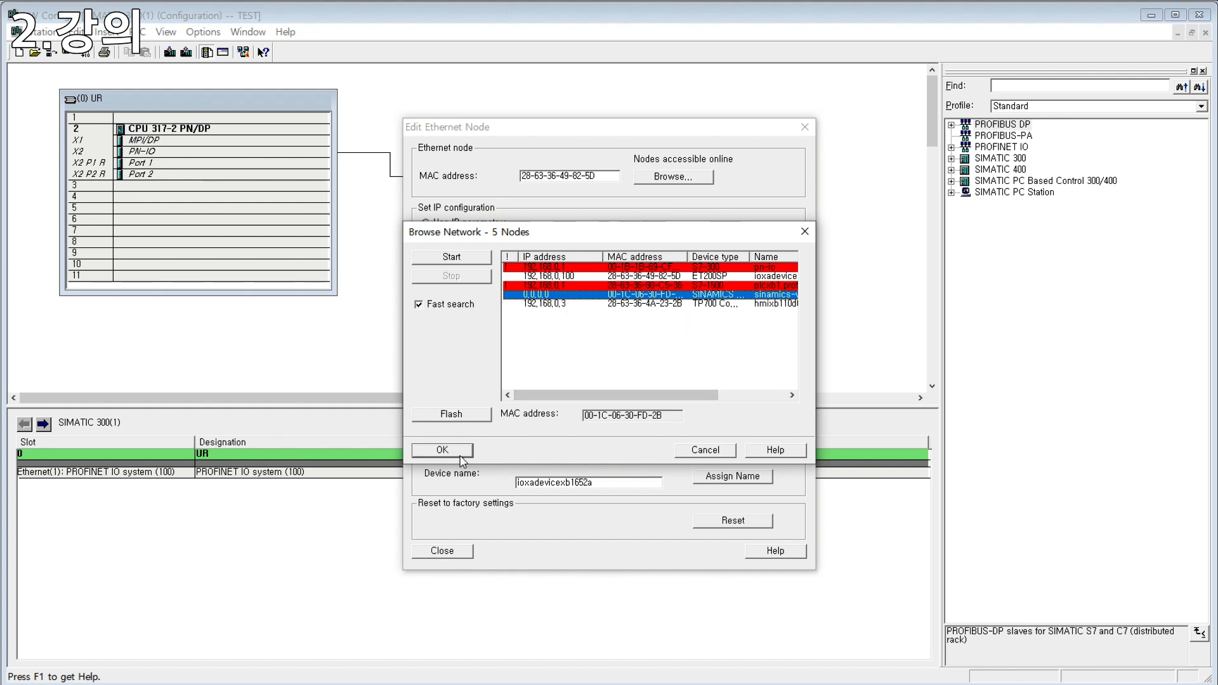
pyautogui.click(442, 450)
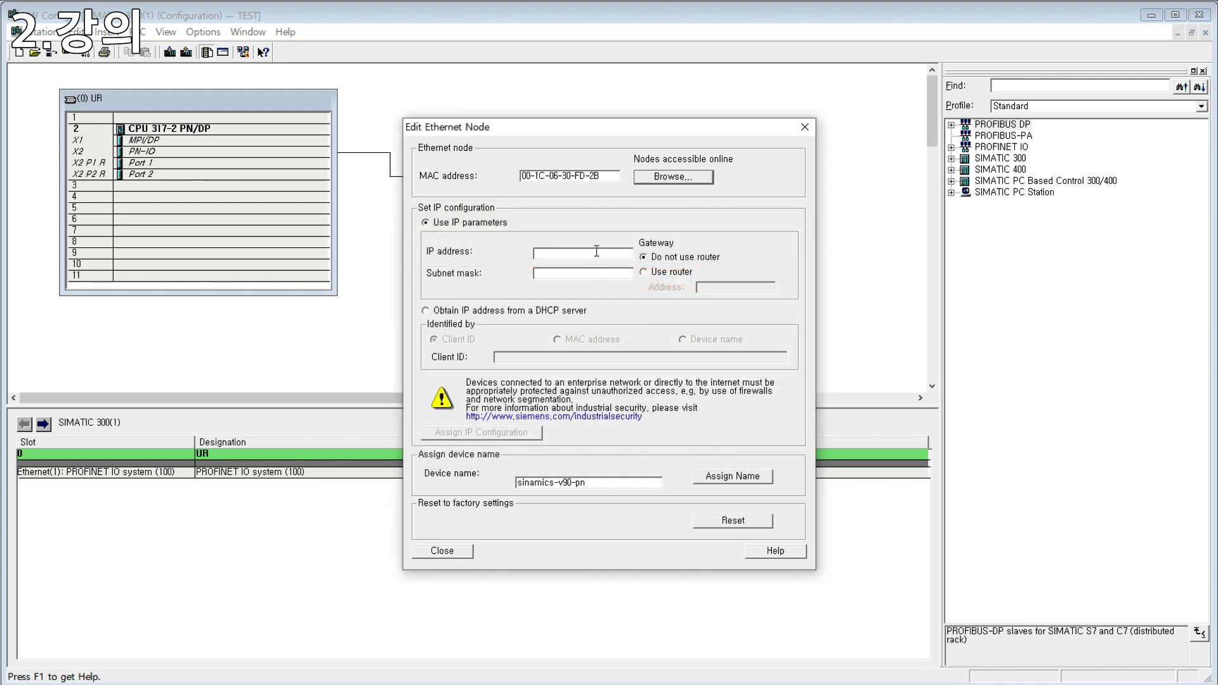
# - Assign the SINAMICS node the IP address 192.168.0.101 with subnet mask 255.255.255.0
pyautogui.click(596, 251)
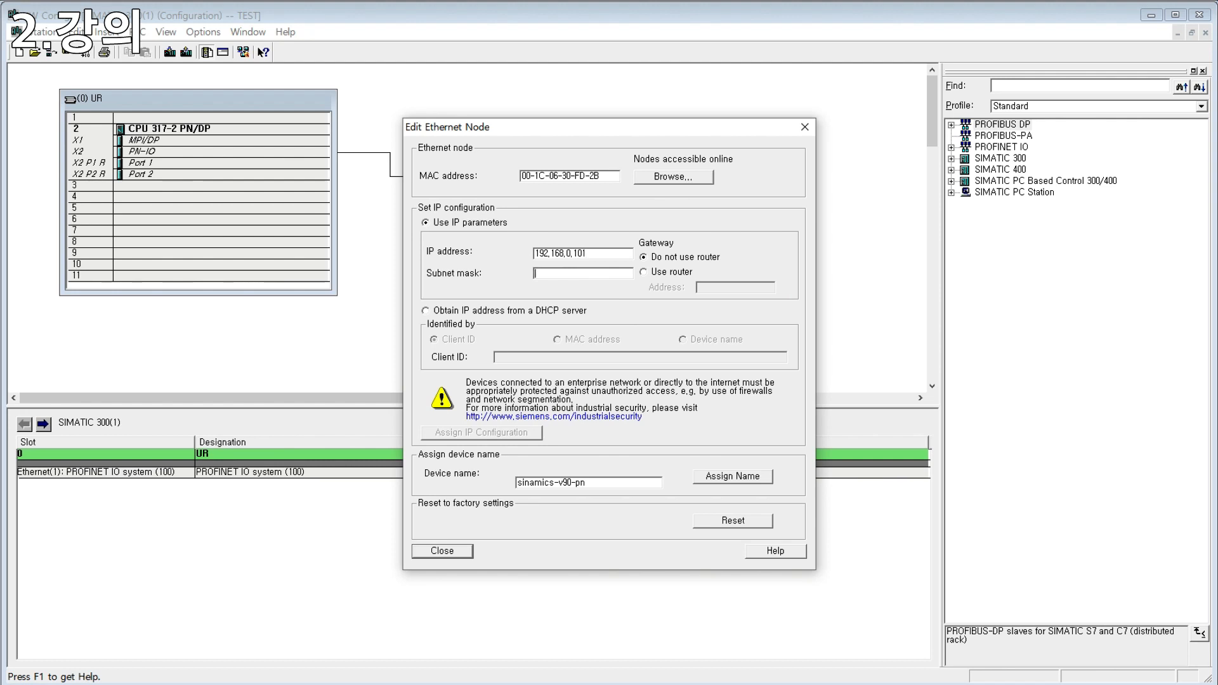
pyautogui.write('255.255.255.0')
pyautogui.click(507, 433)
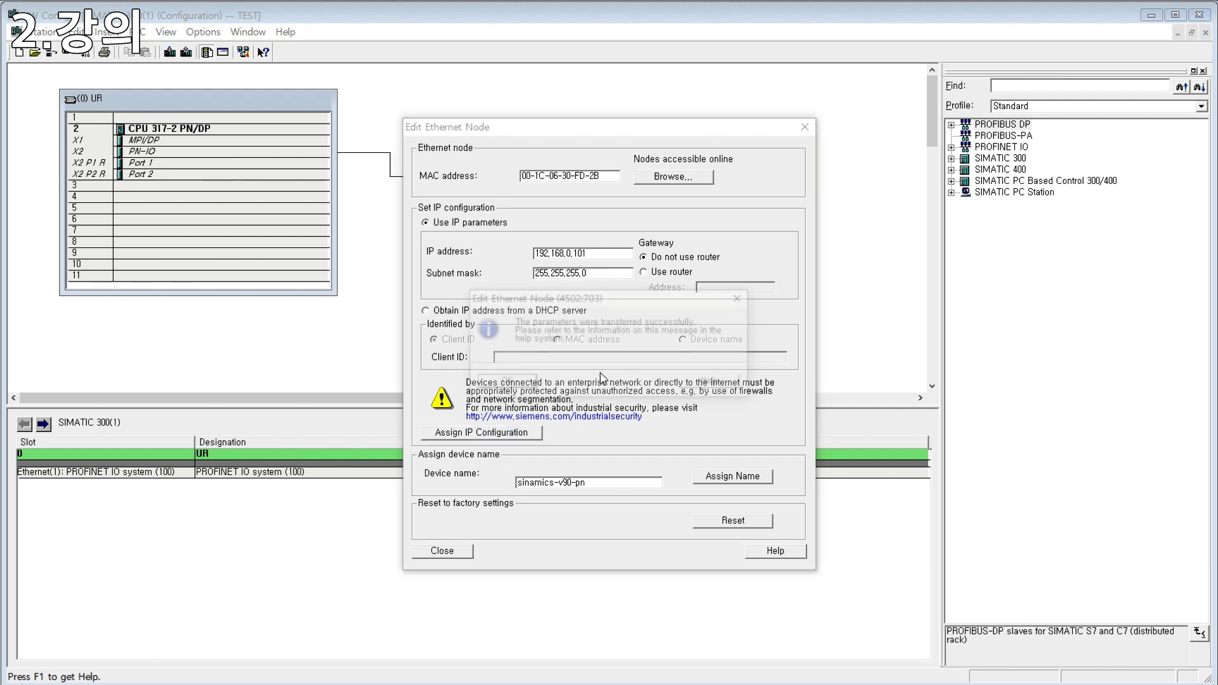
pyautogui.click(504, 382)
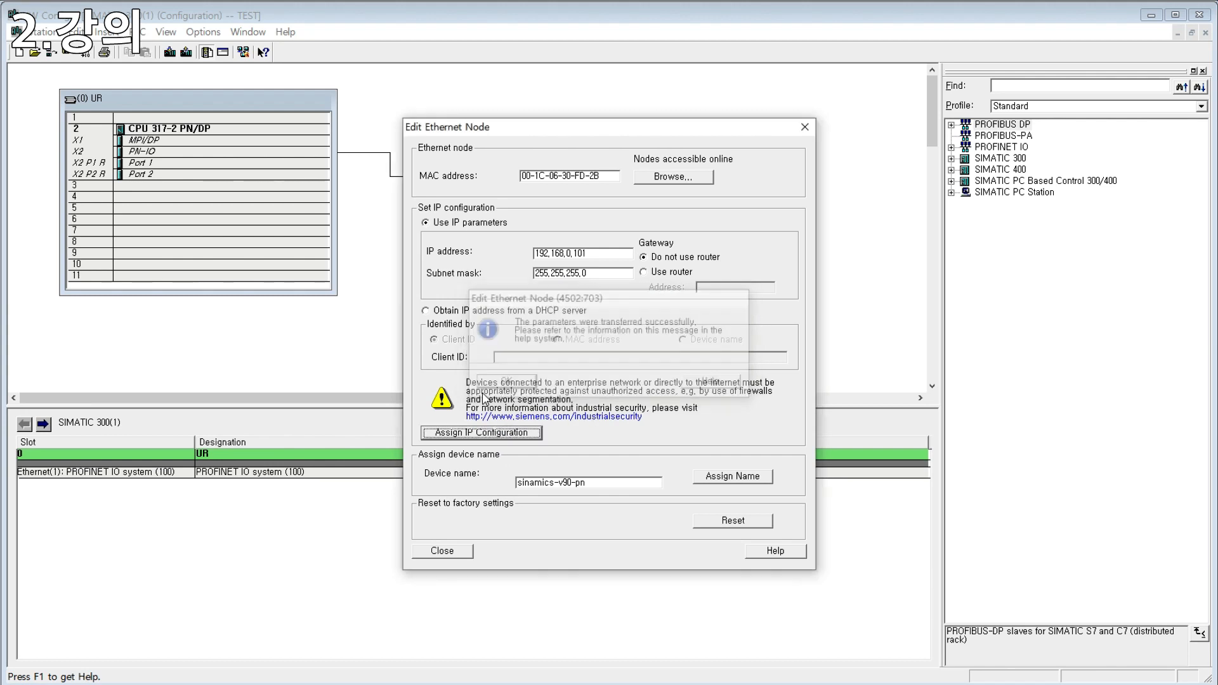
# - Browse the network for accessible nodes and choose the S7-300 device as the Ethernet node to edit
pyautogui.click(661, 184)
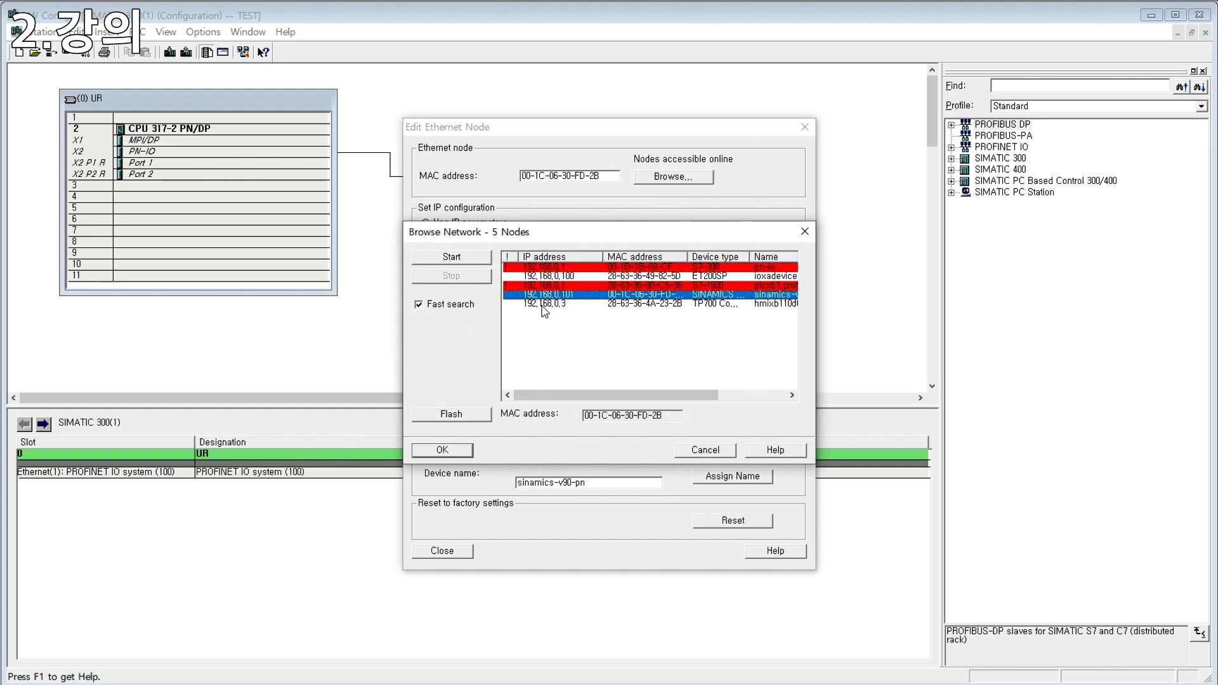
pyautogui.click(572, 286)
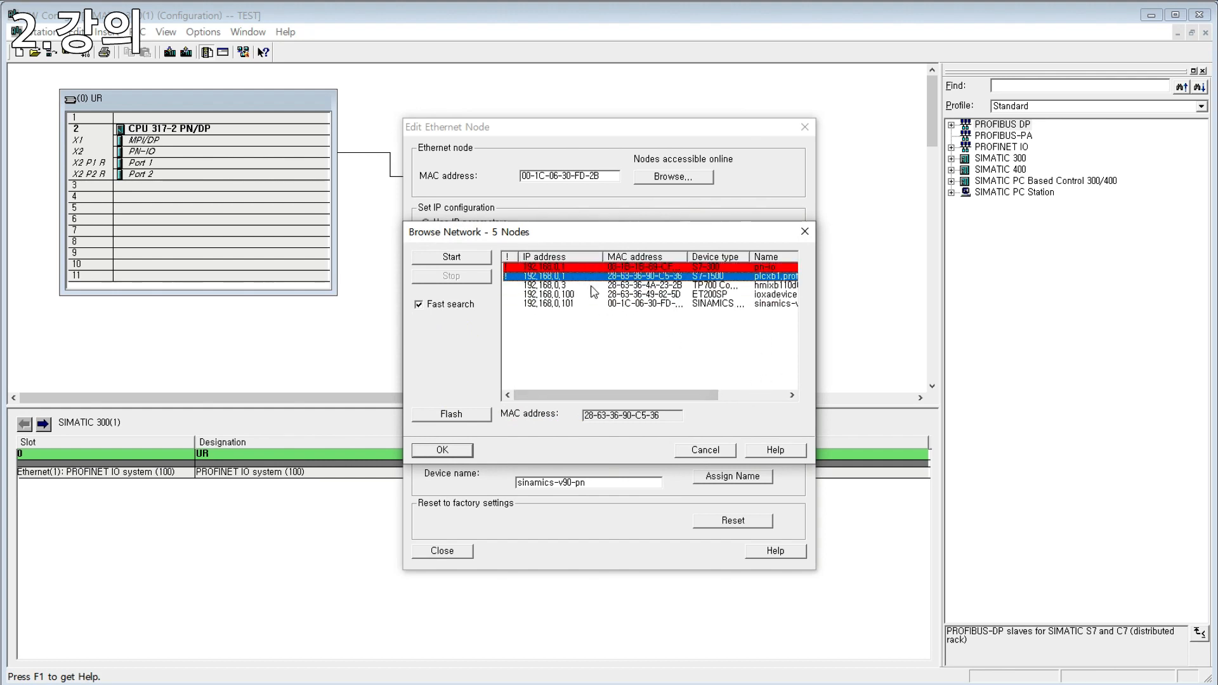
pyautogui.click(599, 267)
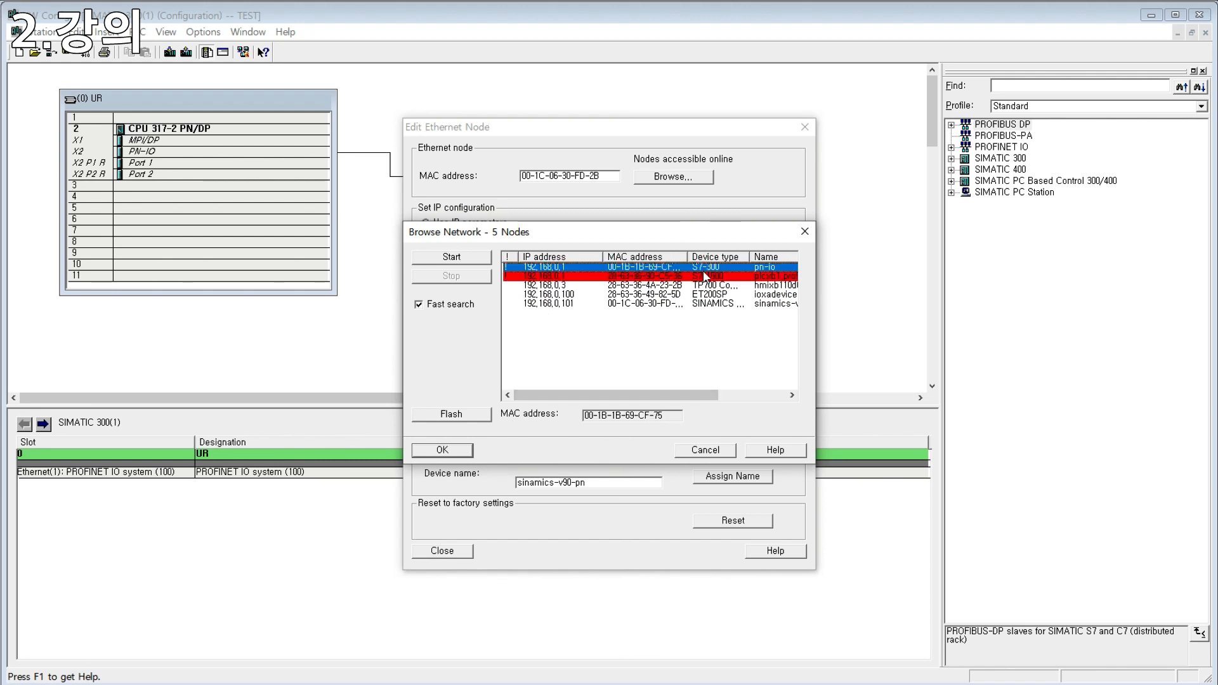
pyautogui.click(447, 452)
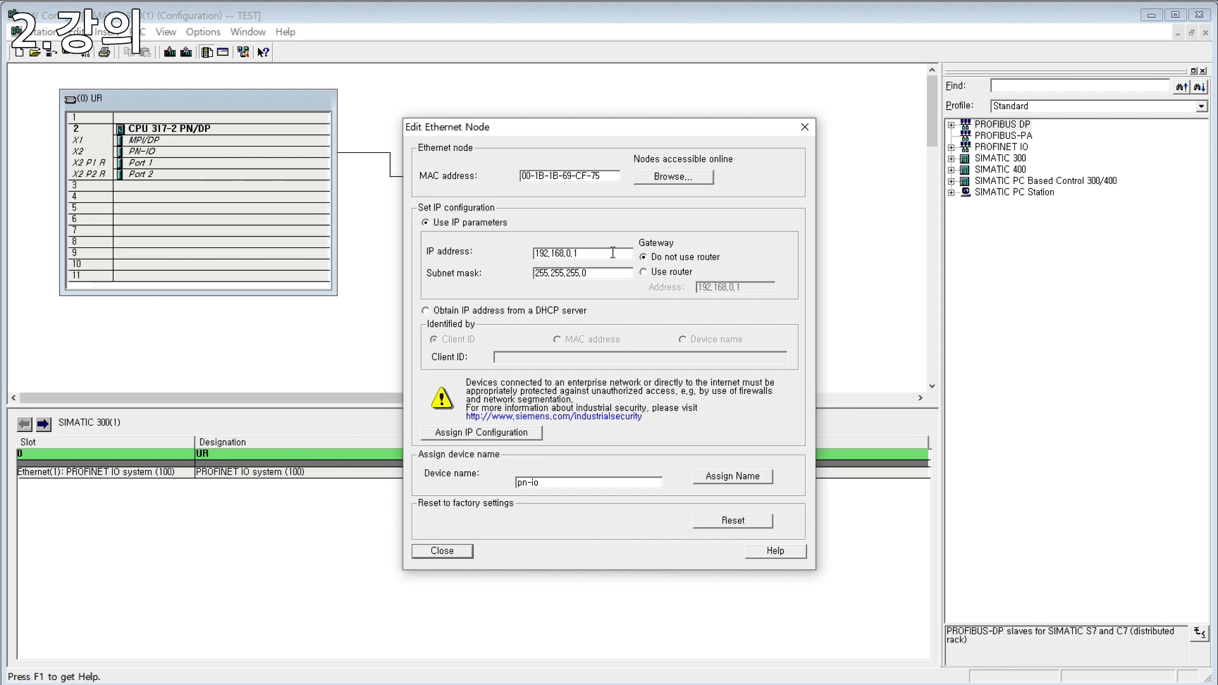
# - Assign the S7-300 node the IP address 192.168.0.10, accepting it as a temporary address
pyautogui.press('BackSpace')
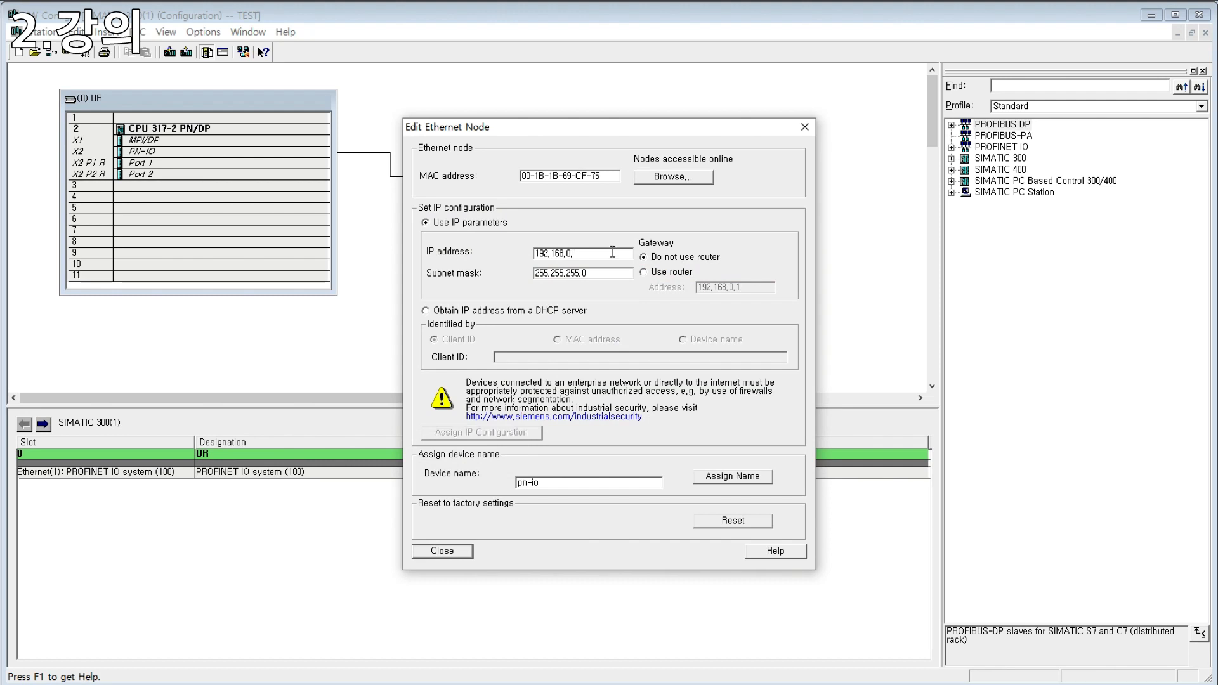
pyautogui.write('10')
pyautogui.click(465, 437)
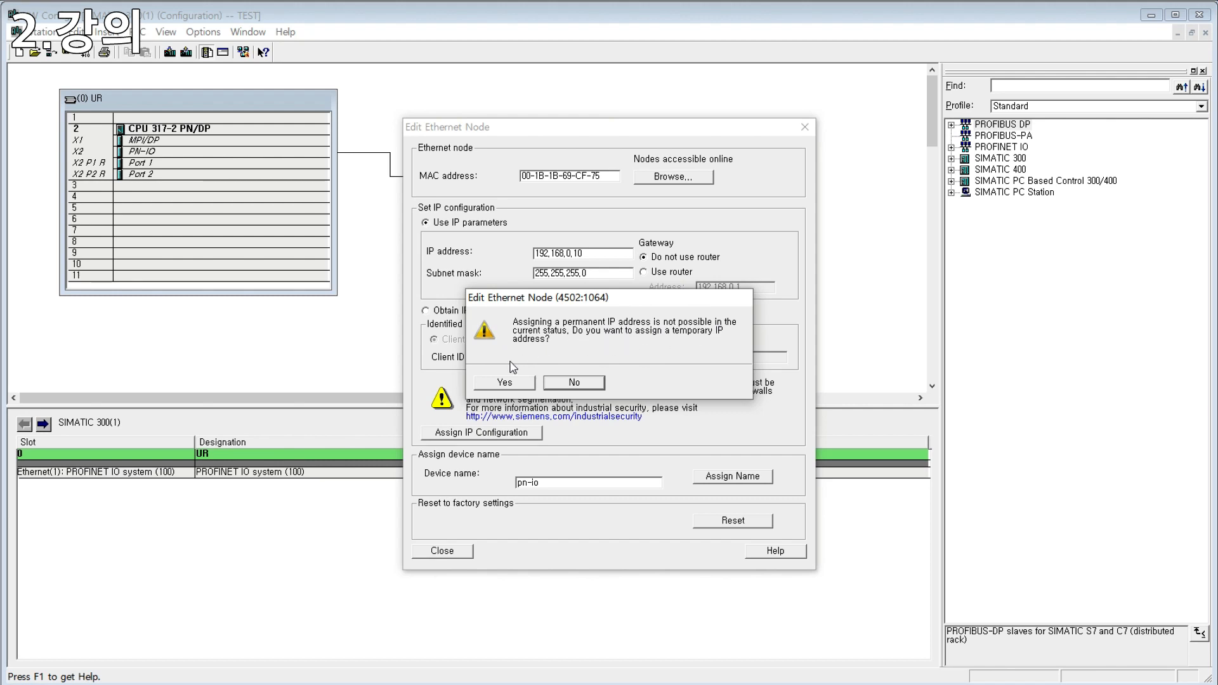
pyautogui.click(505, 386)
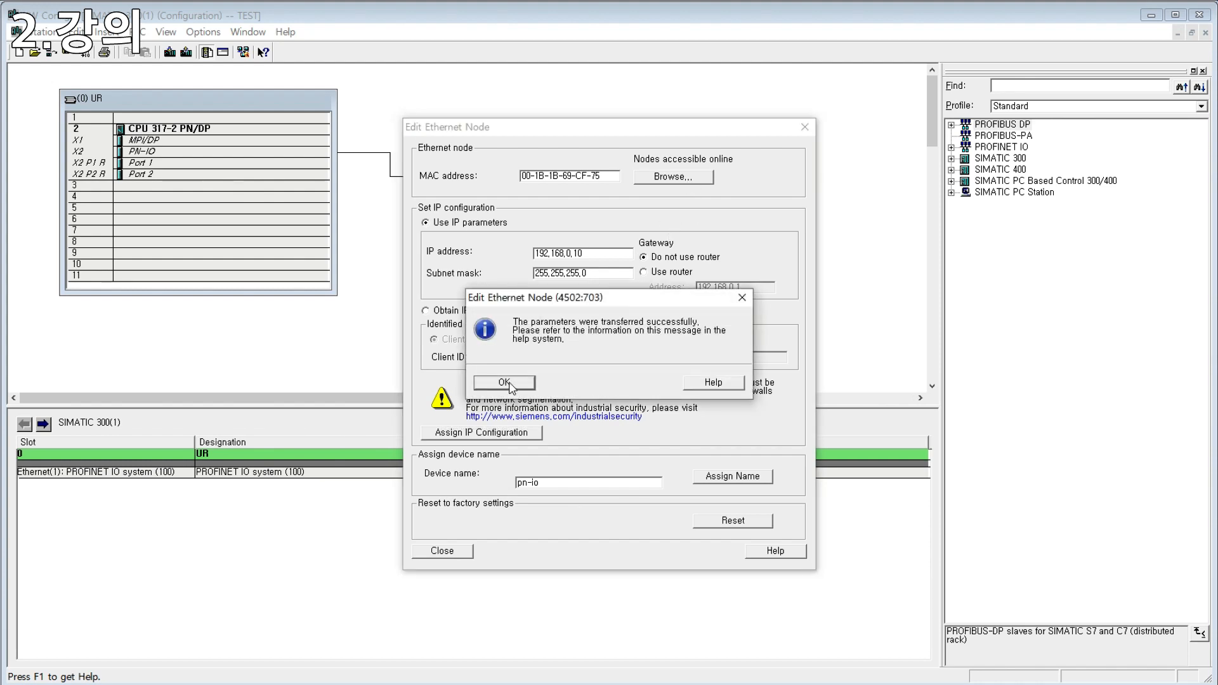
pyautogui.click(508, 390)
# - Browse the network again to check the S7-300 node's IP address and close the Ethernet node editor
pyautogui.click(668, 176)
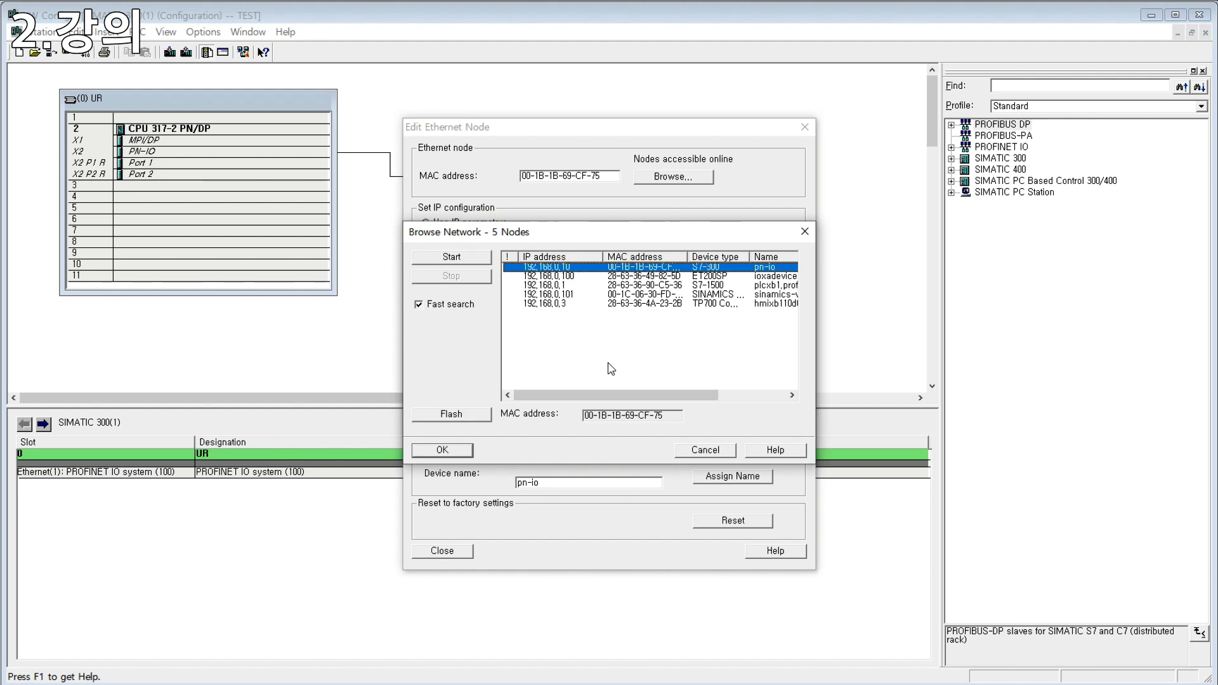
pyautogui.click(471, 453)
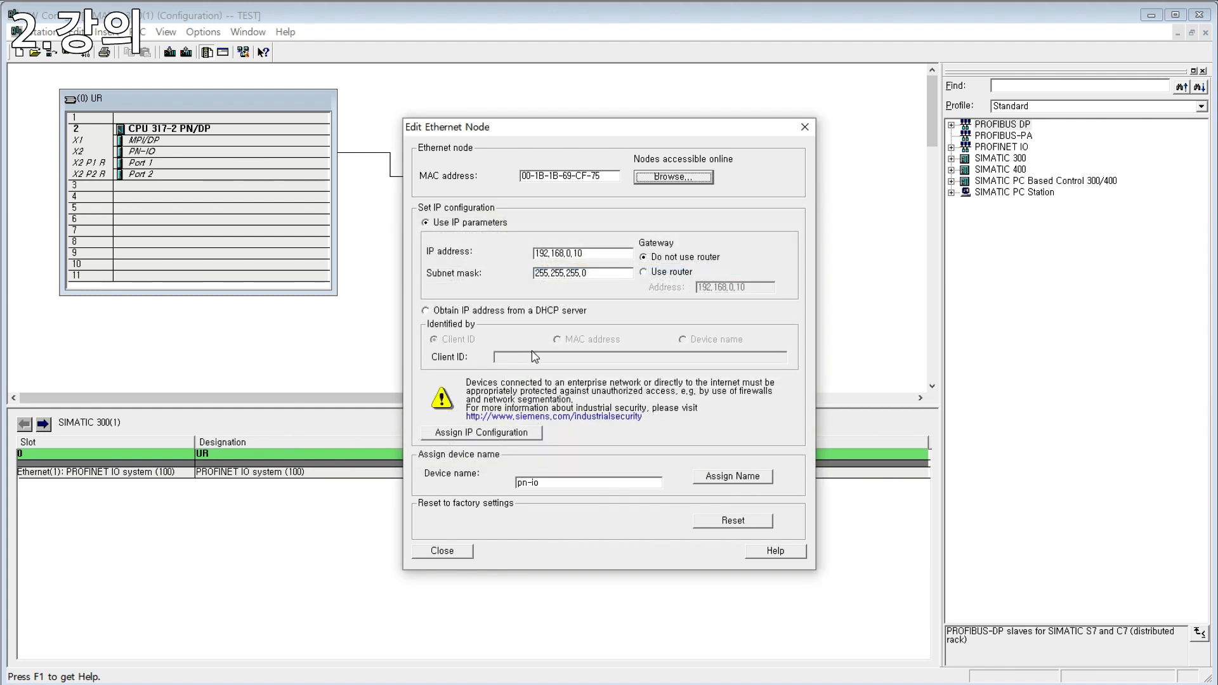
pyautogui.click(444, 551)
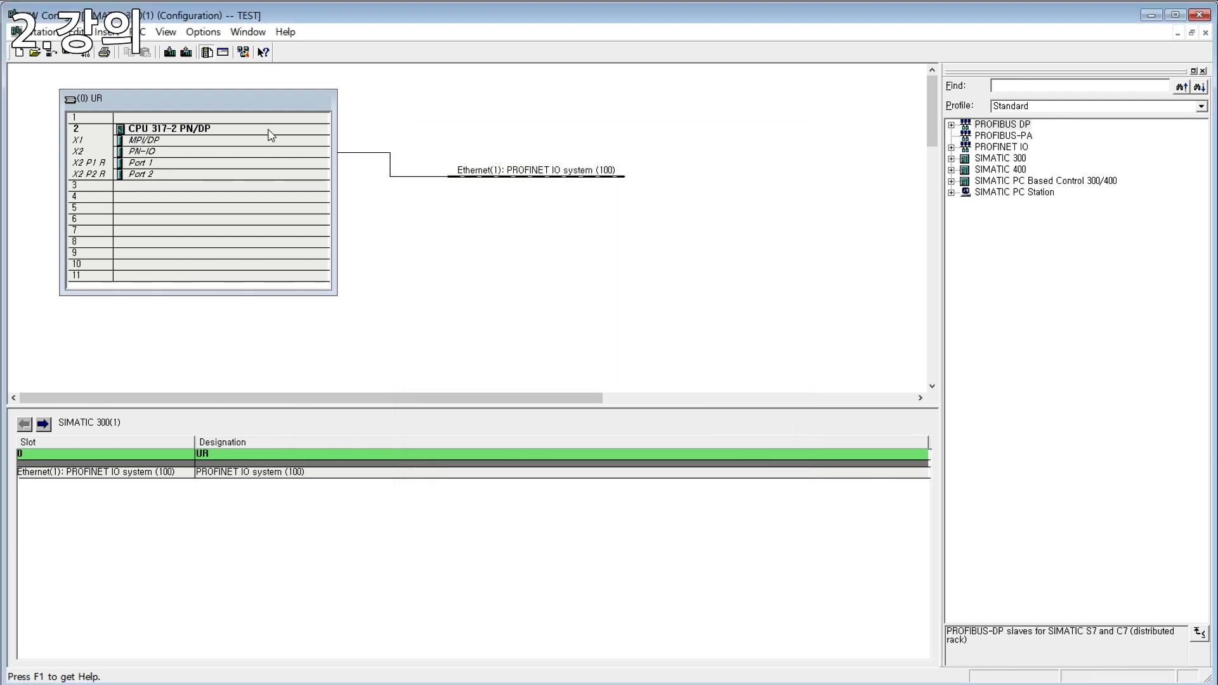
pyautogui.doubleClick(156, 135)
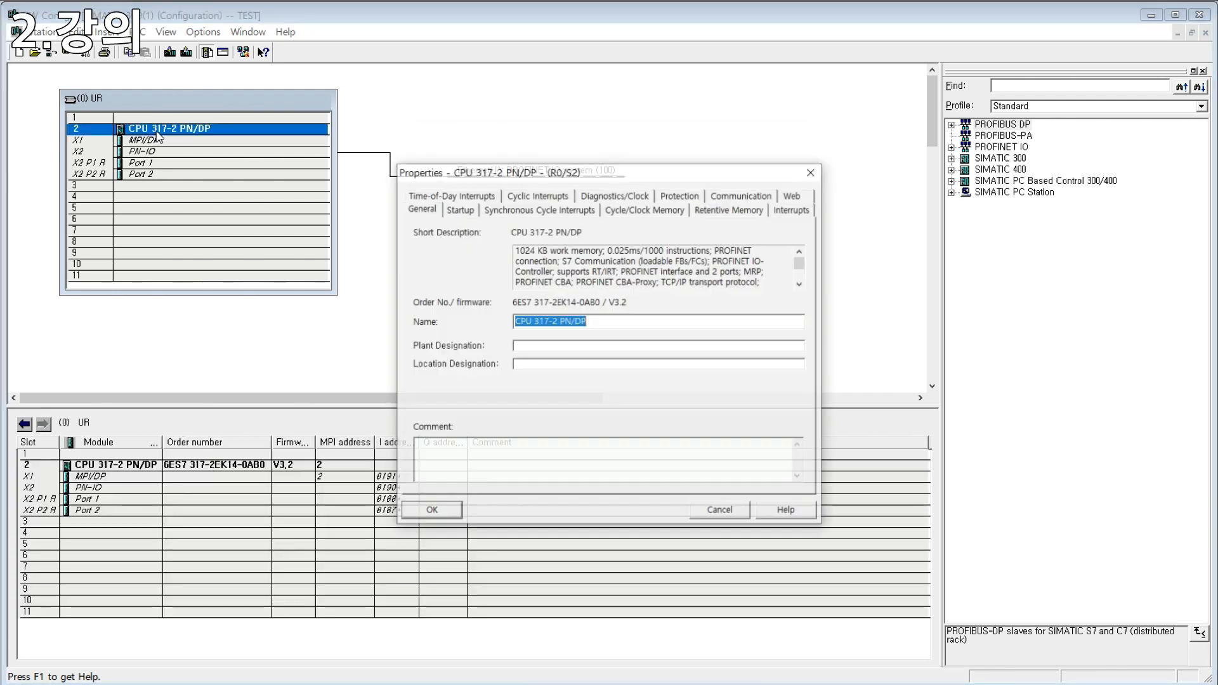
pyautogui.click(475, 209)
pyautogui.click(477, 196)
pyautogui.click(812, 172)
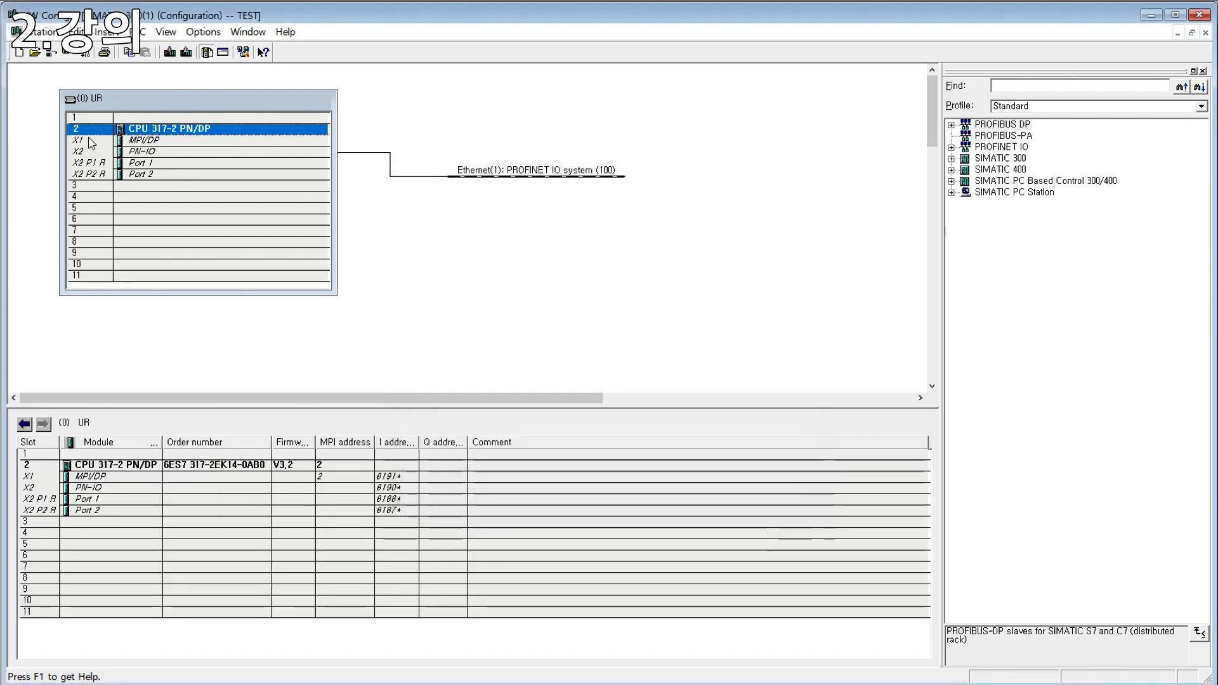
# - Set the IP address of the CPU's PN-IO Ethernet interface to 192.168.0.10 in the hardware configuration
pyautogui.doubleClick(143, 151)
pyautogui.click(589, 401)
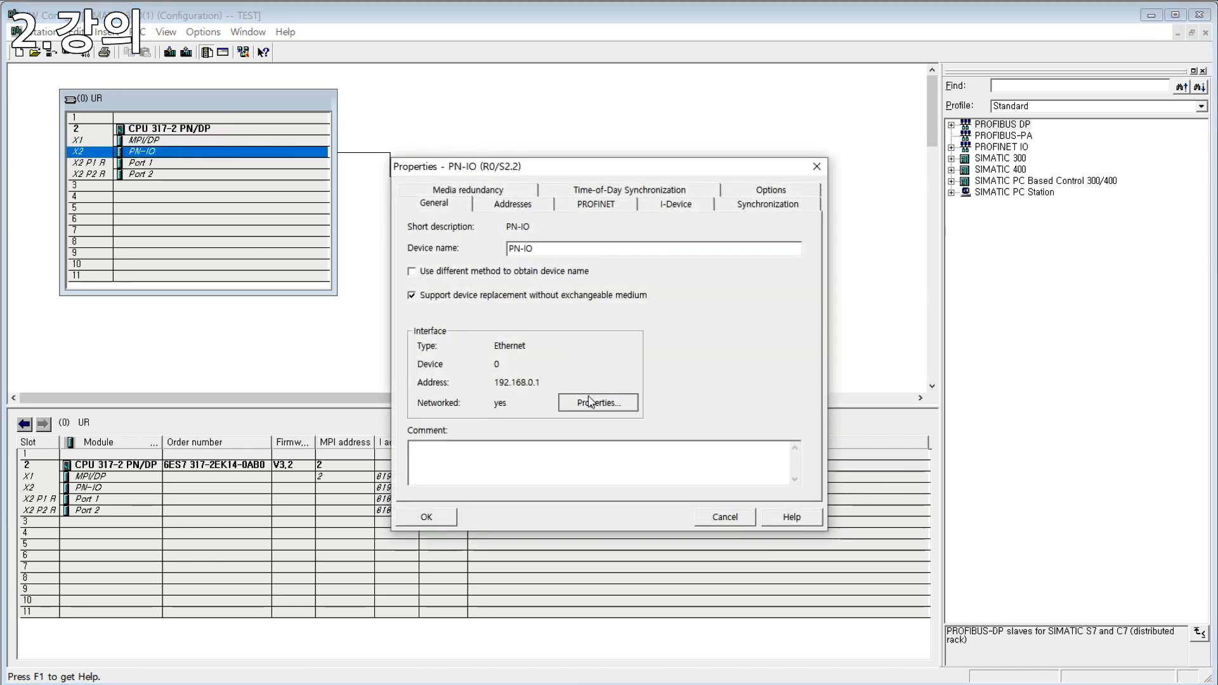
pyautogui.click(572, 328)
pyautogui.write('0.10')
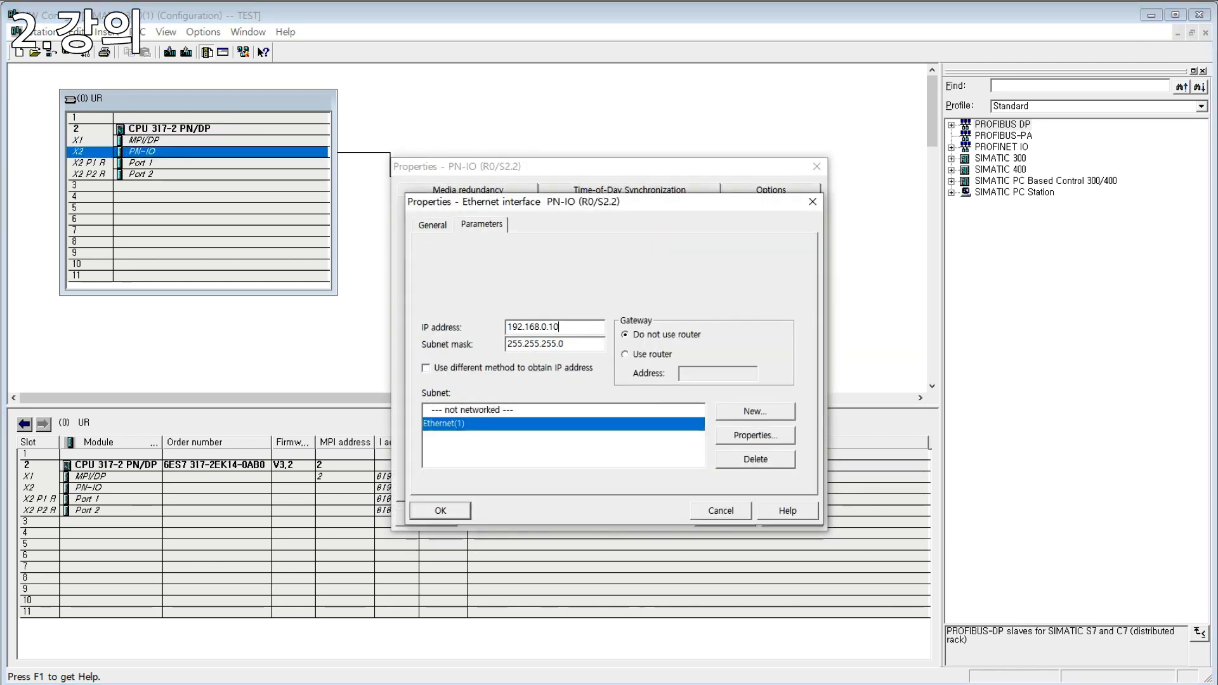
pyautogui.press('Return')
pyautogui.click(447, 528)
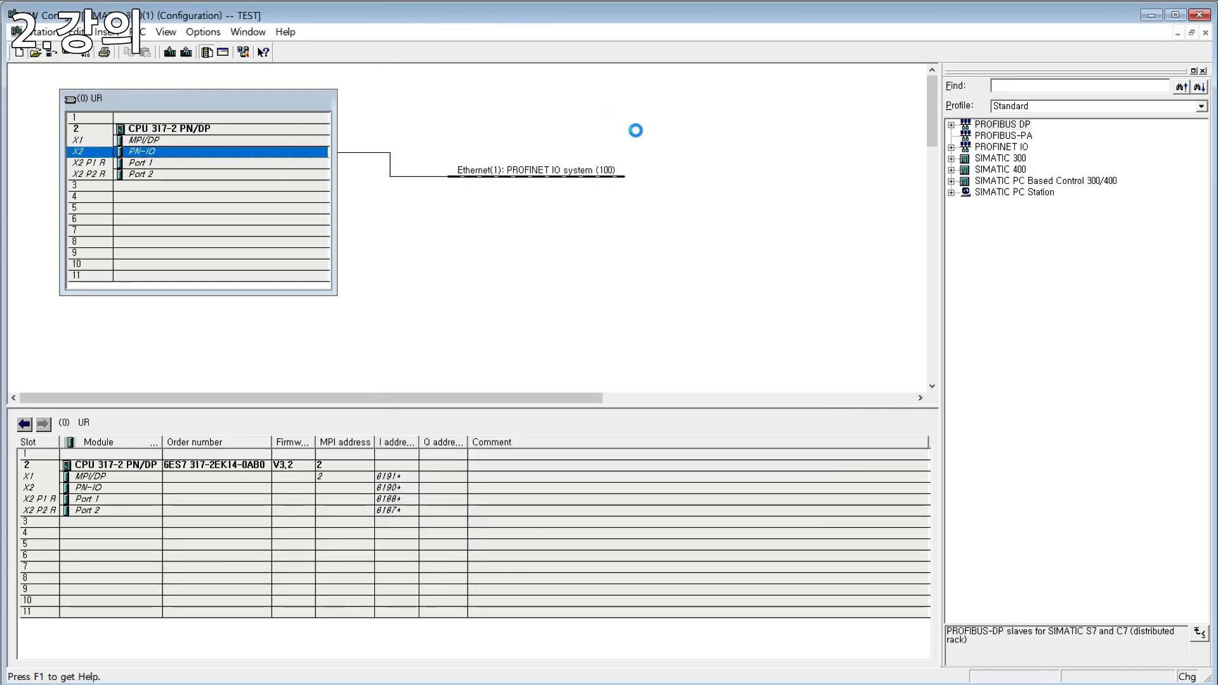
# - Open the station online, storing the changes and using the saved configuration for diagnosis
pyautogui.hotkey('ctrl', 'o')
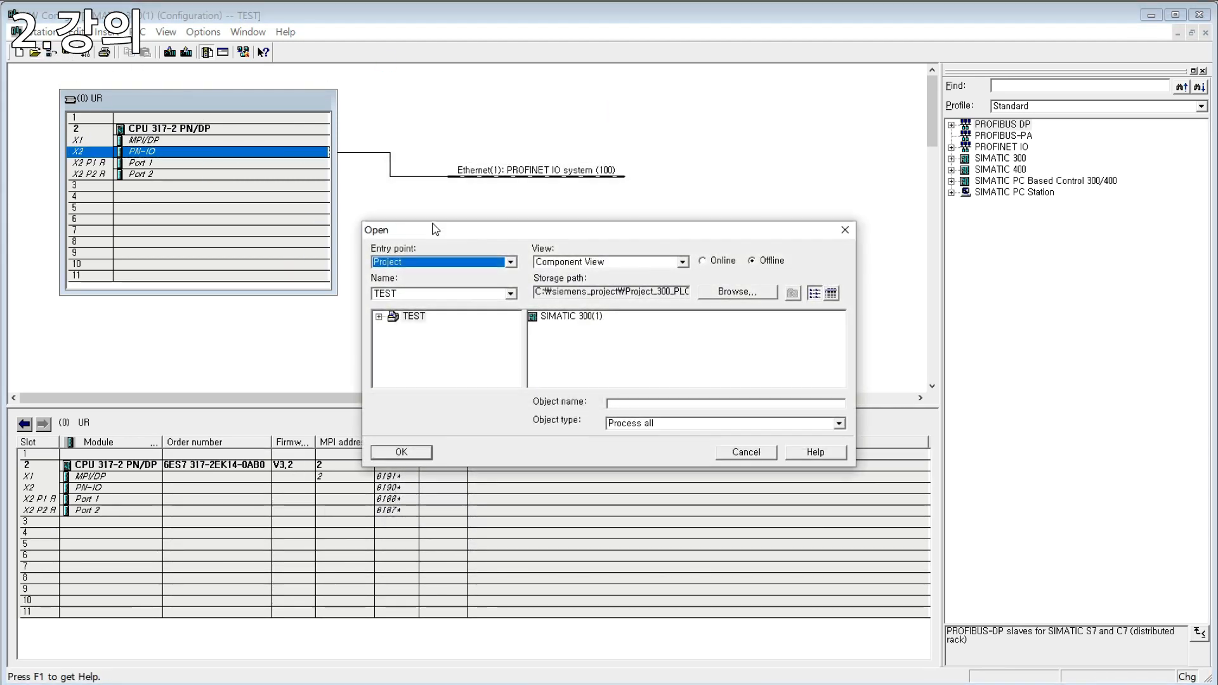
pyautogui.click(746, 451)
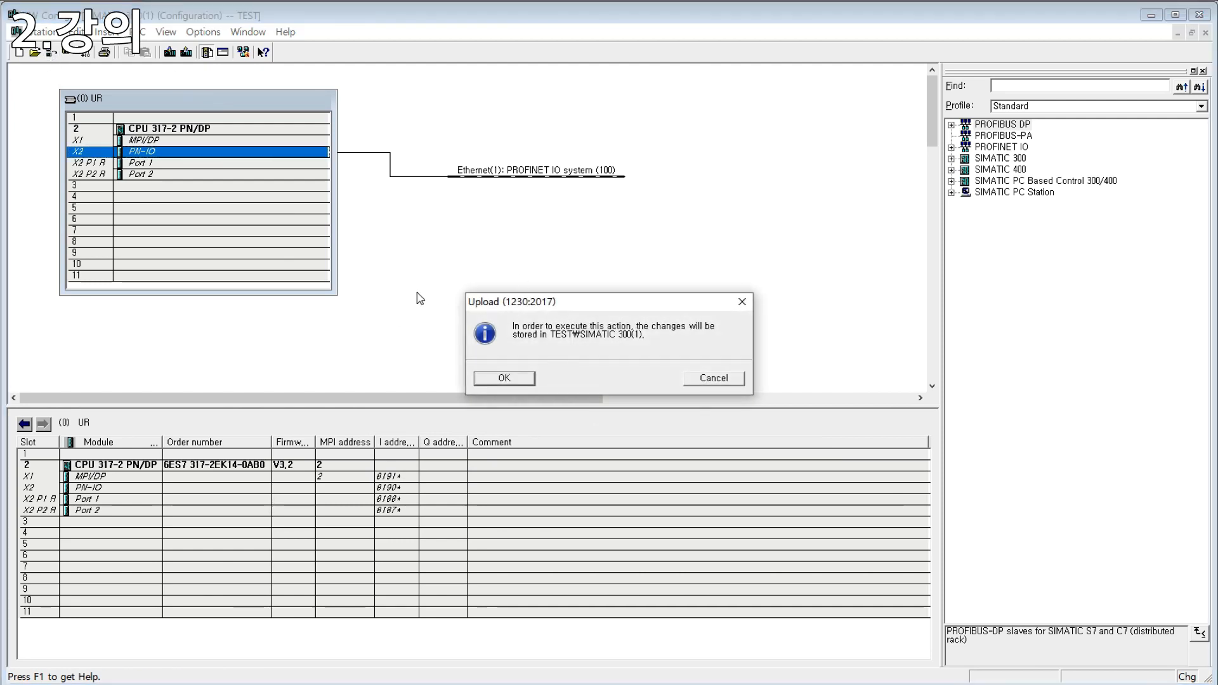
pyautogui.click(520, 383)
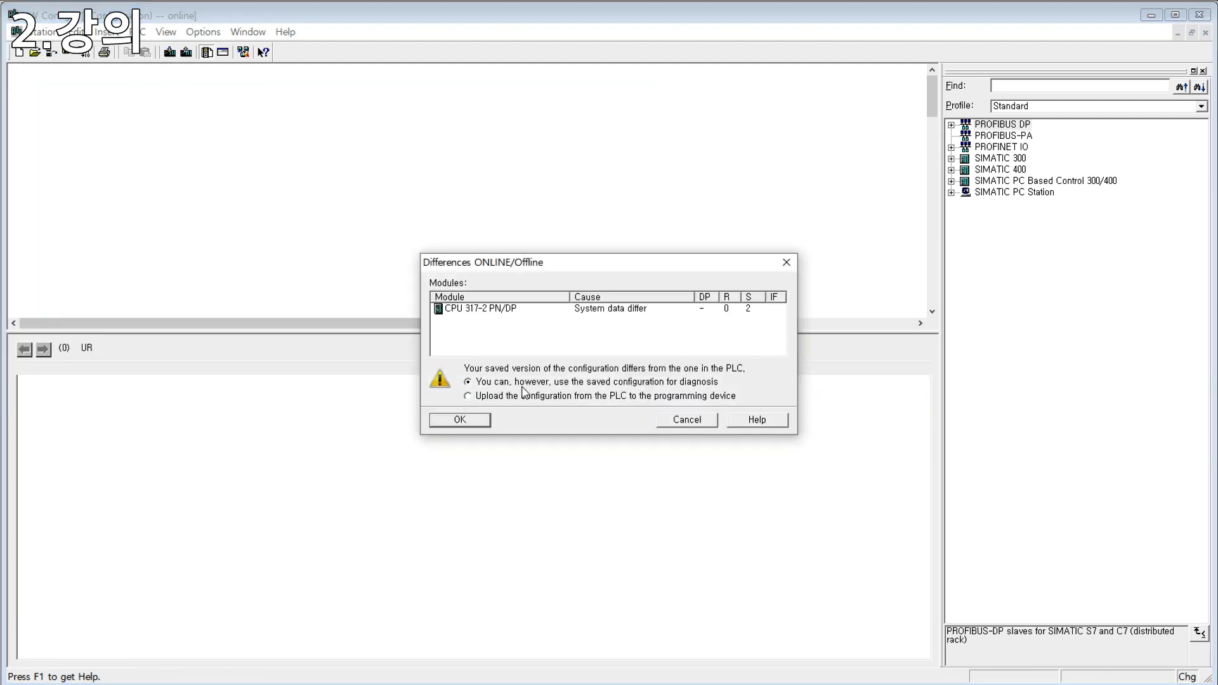
pyautogui.click(460, 419)
# - Examine the module information and diagnostic buffer of CPU 317-2 PN/DP for the cause of its error
pyautogui.doubleClick(176, 130)
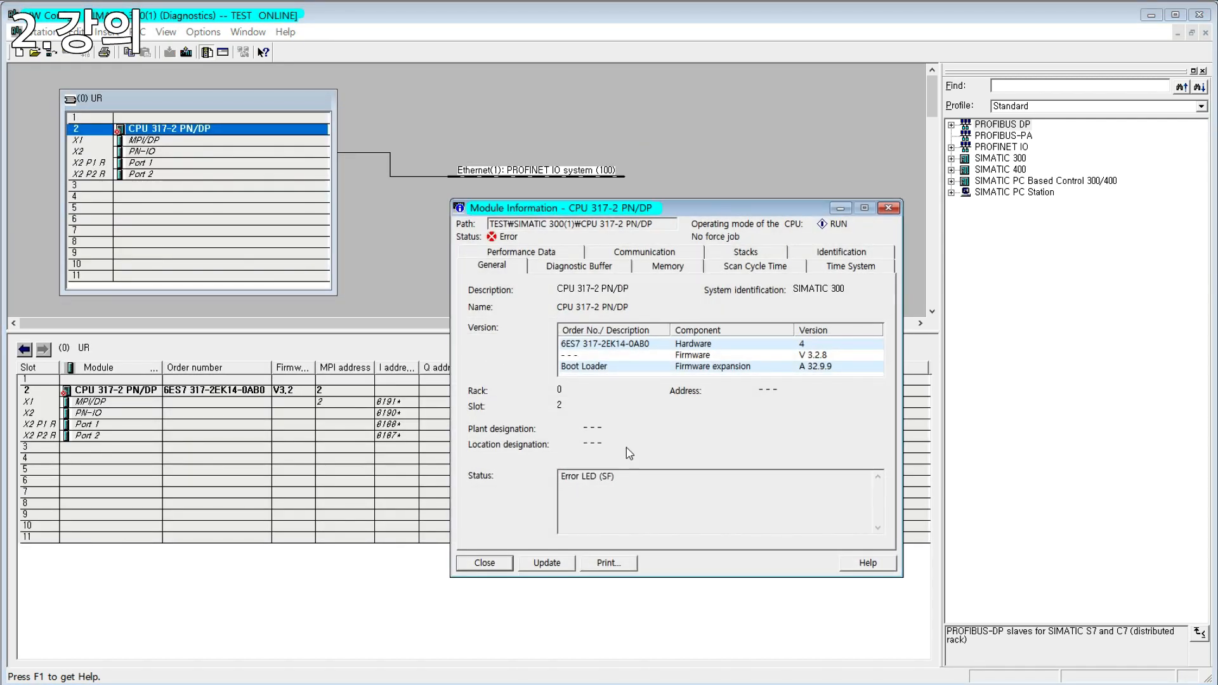
pyautogui.click(574, 267)
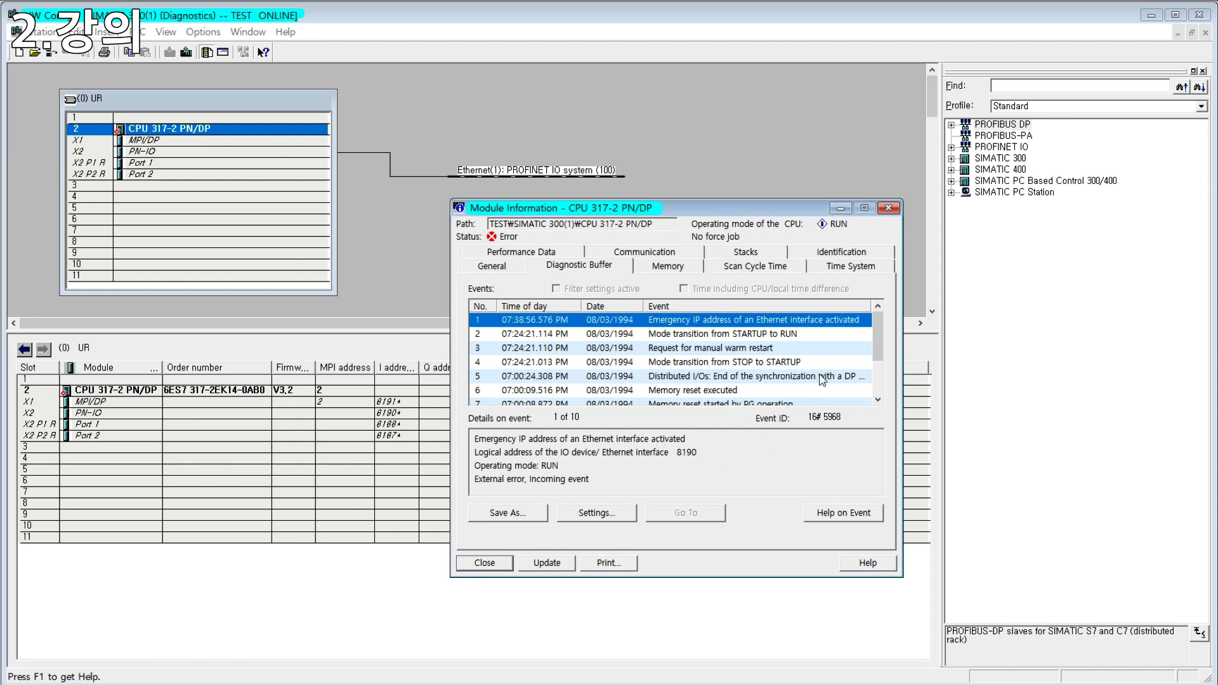
pyautogui.click(889, 207)
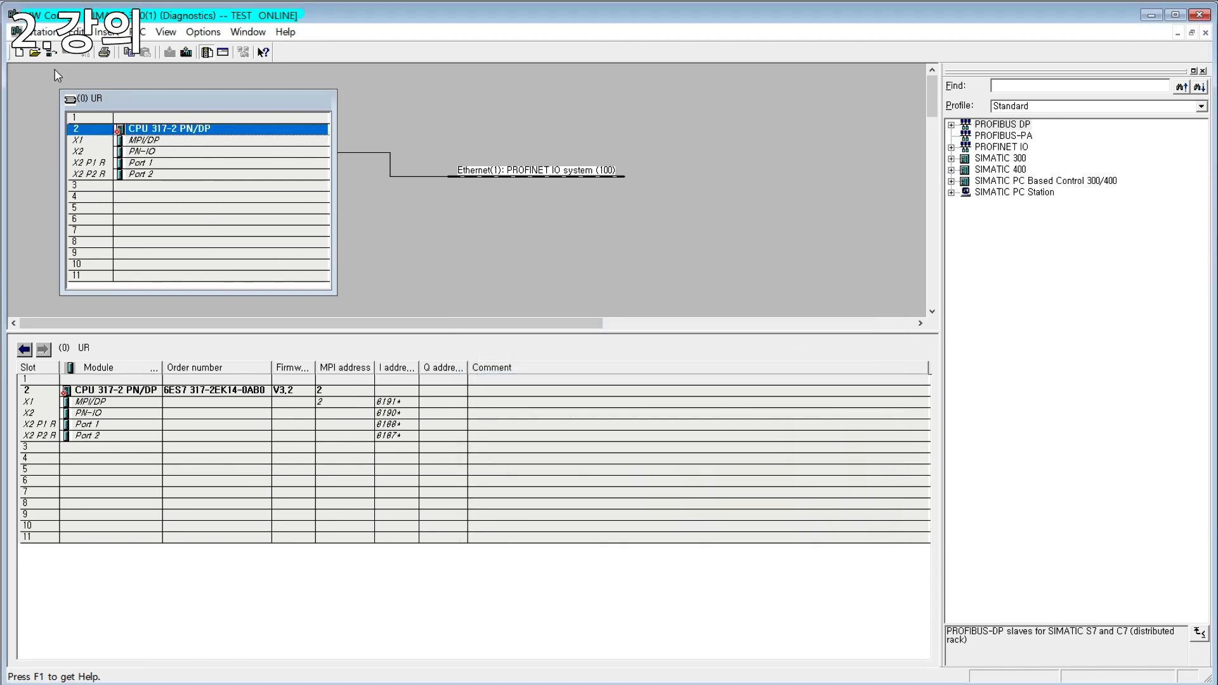
# - Switch CPU 317-2 PN/DP to STOP mode and perform a warm restart
pyautogui.rightClick(204, 128)
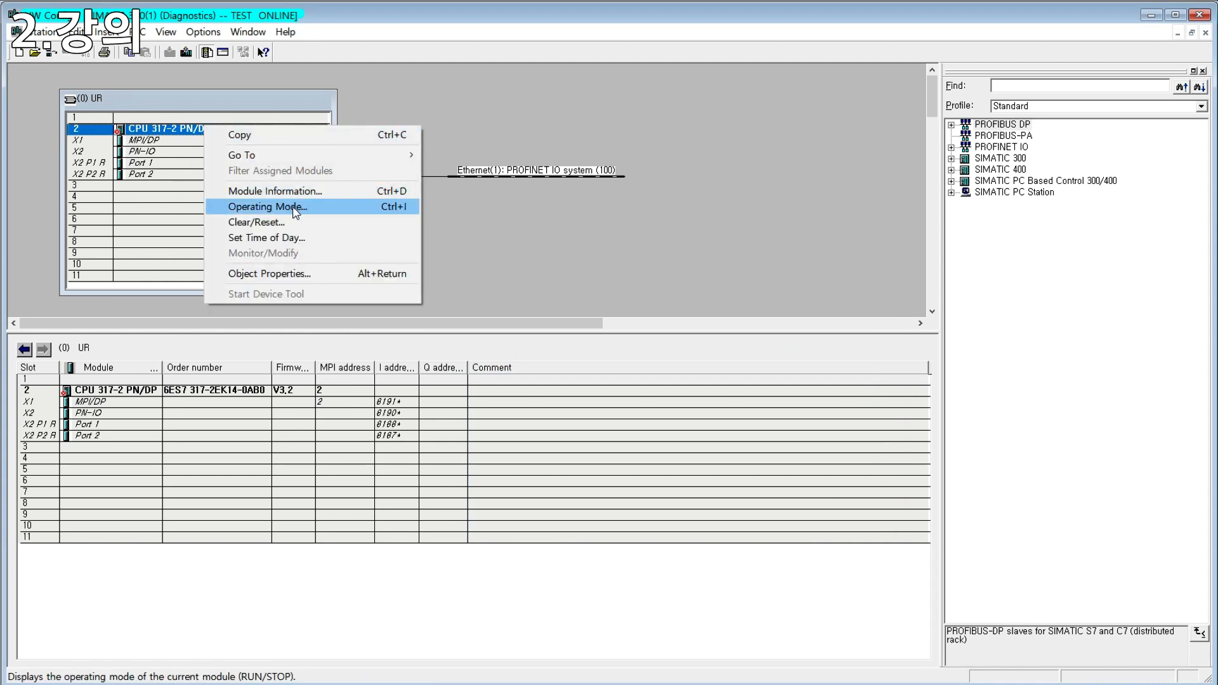
pyautogui.click(300, 207)
pyautogui.click(374, 183)
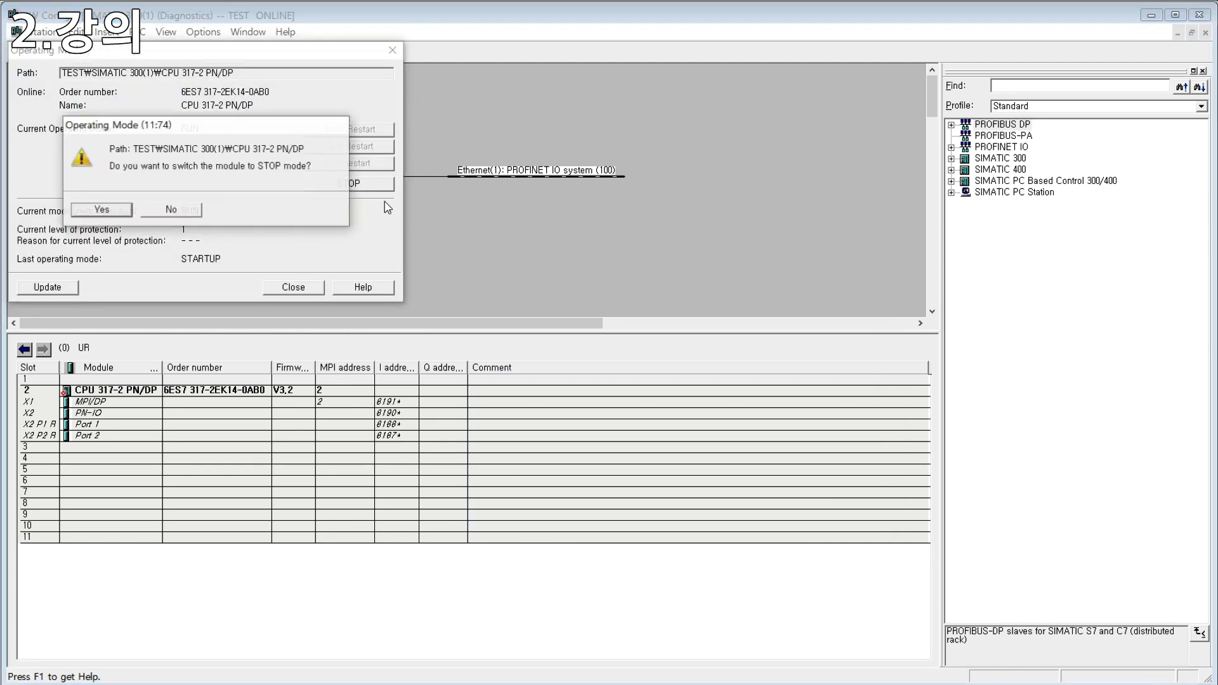
pyautogui.click(101, 210)
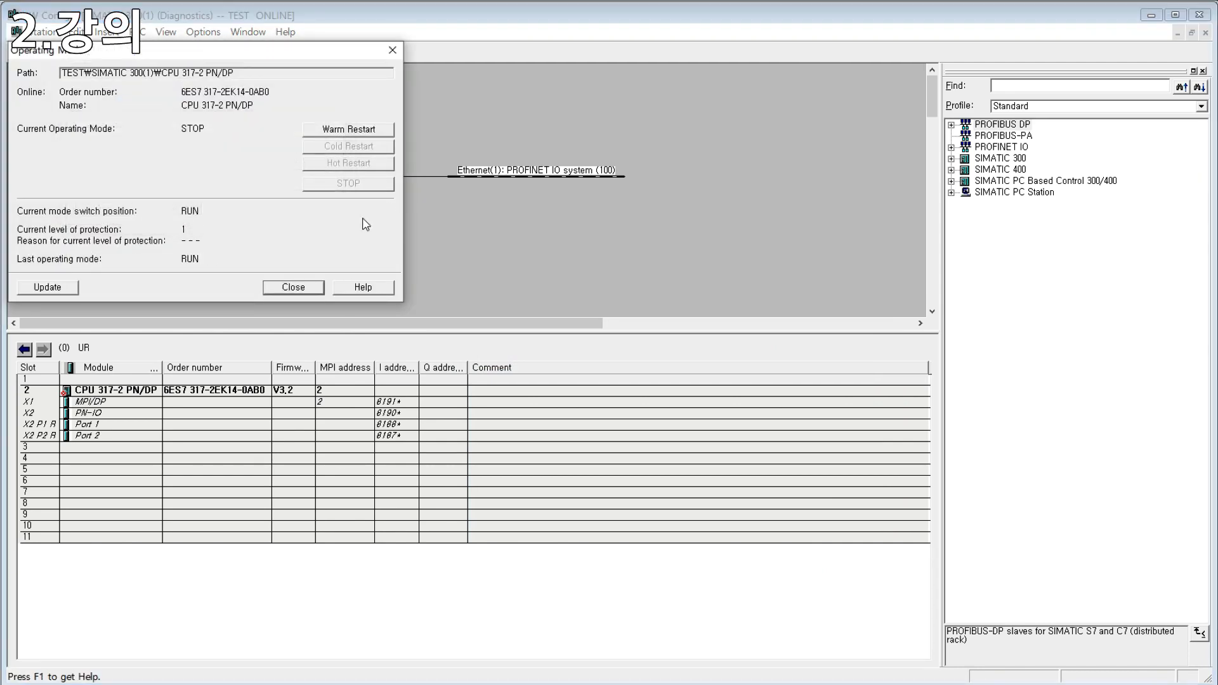
pyautogui.click(361, 128)
pyautogui.click(105, 210)
pyautogui.click(292, 289)
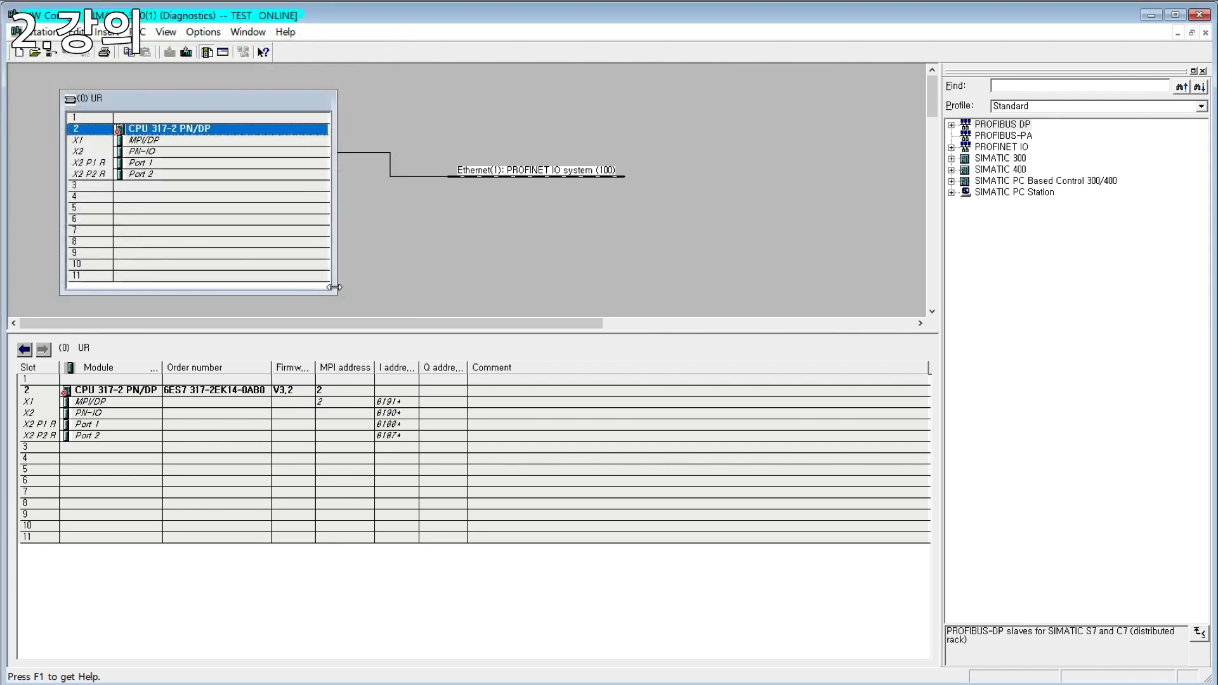
pyautogui.click(152, 147)
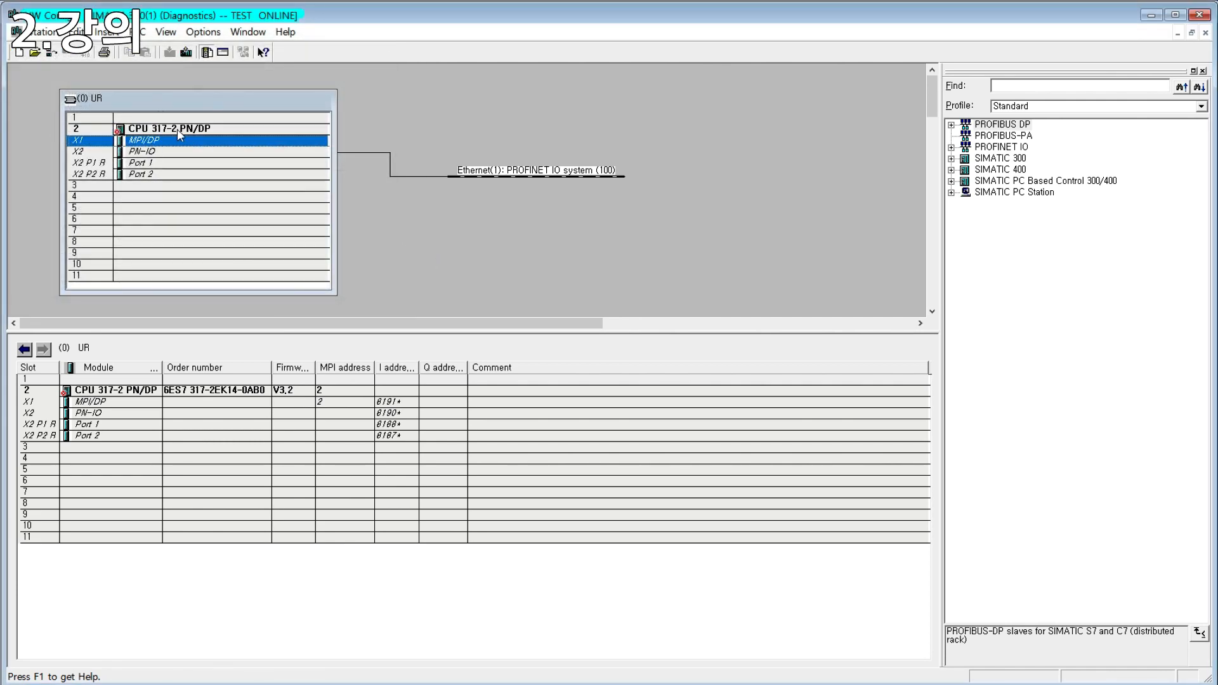
# - Check the online module information of CPU 317-2 PN/DP and return the station to the offline configuration
pyautogui.click(180, 135)
pyautogui.doubleClick(178, 129)
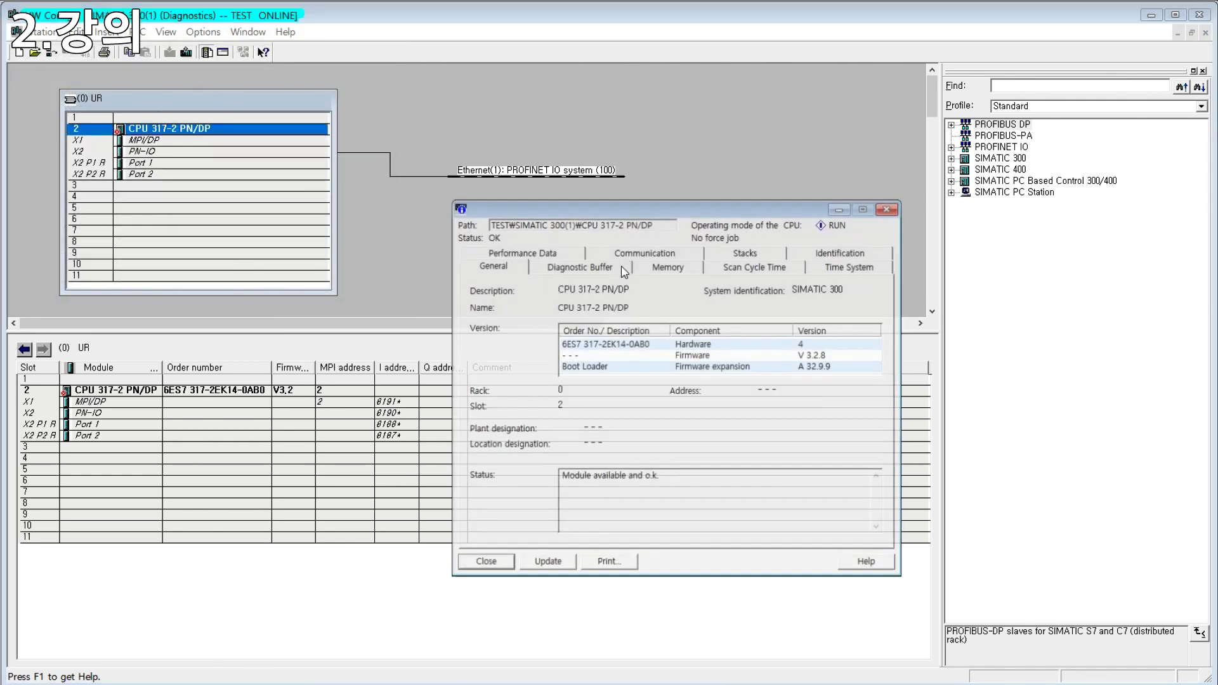
pyautogui.click(888, 209)
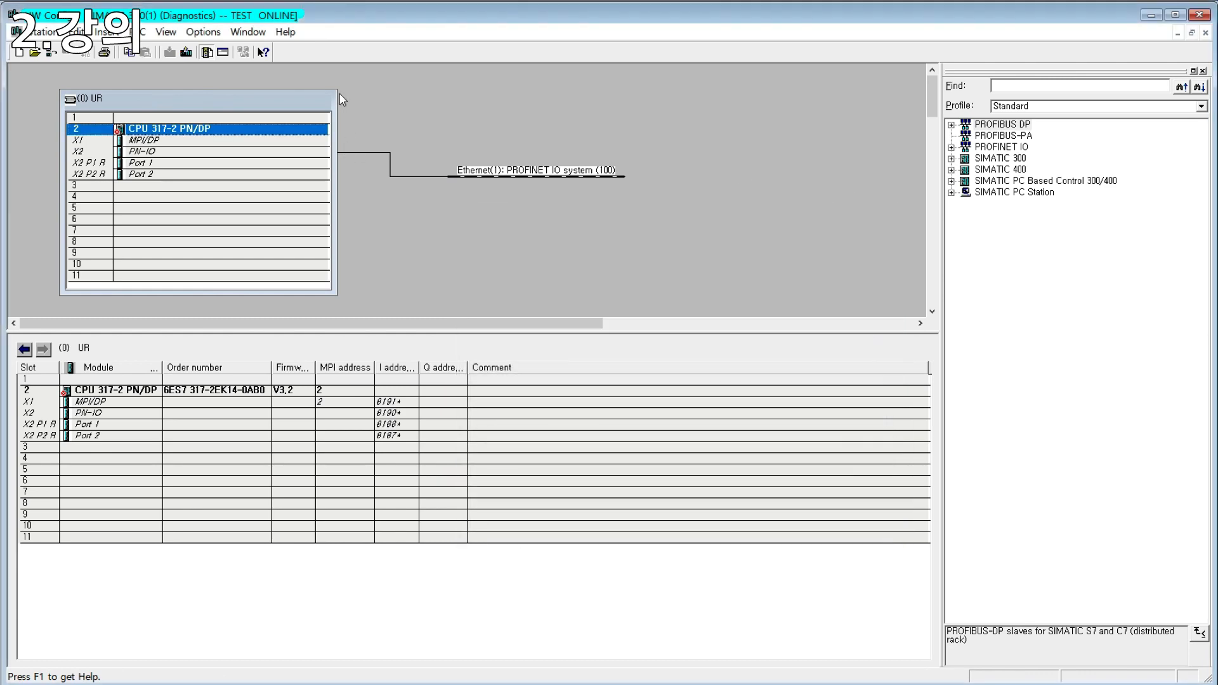
pyautogui.click(907, 197)
pyautogui.click(51, 52)
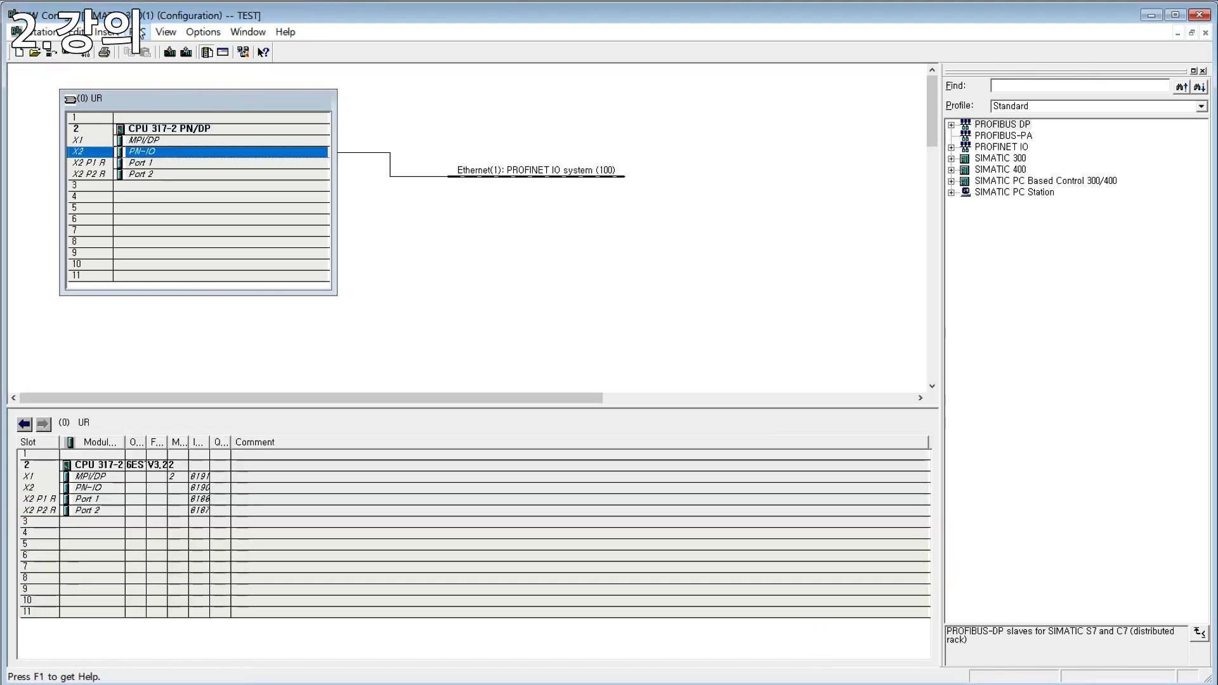
# - Open Ethernet node editing and browse the network for the nodes accessible online
pyautogui.click(139, 32)
pyautogui.moveTo(249, 267)
pyautogui.click(449, 264)
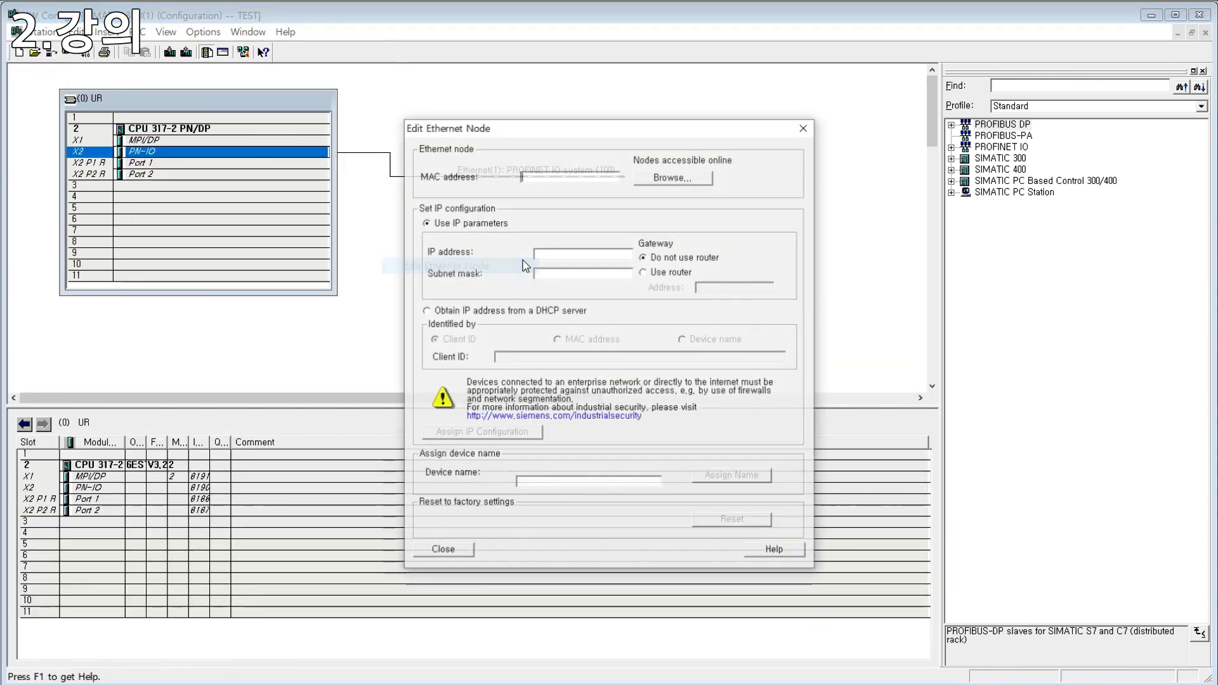
pyautogui.click(647, 179)
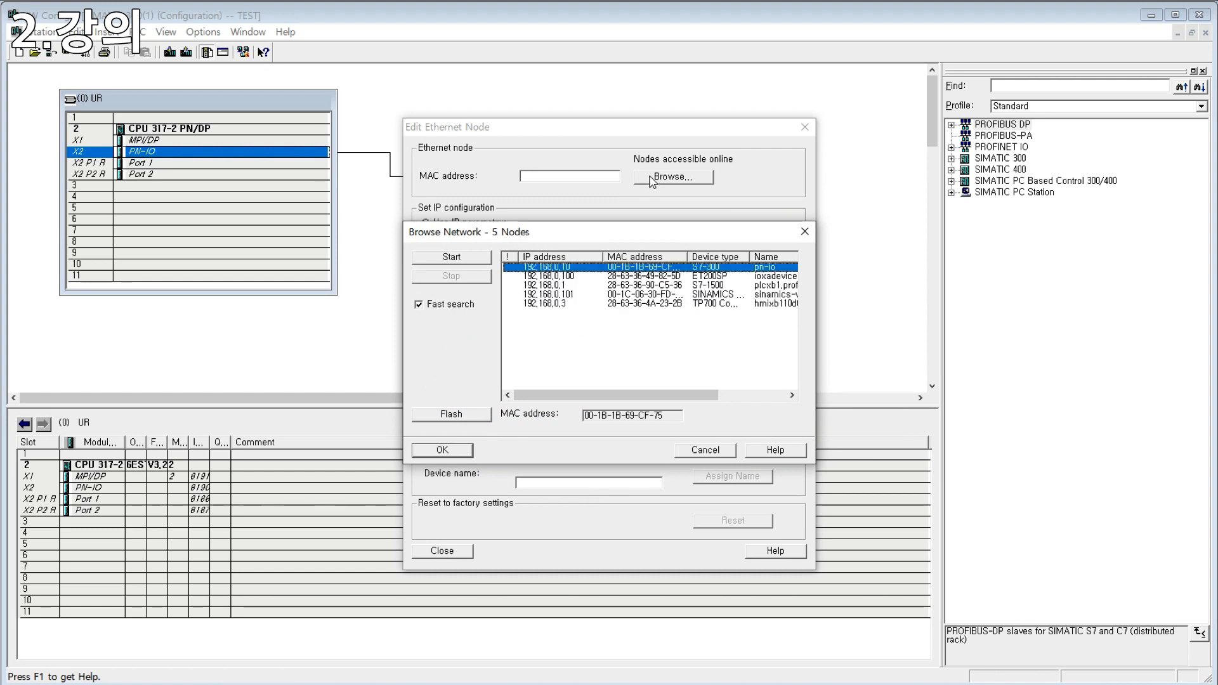
# - Examine the IP address, MAC address, device type, name and subnet mask of each node found on the network
pyautogui.click(578, 304)
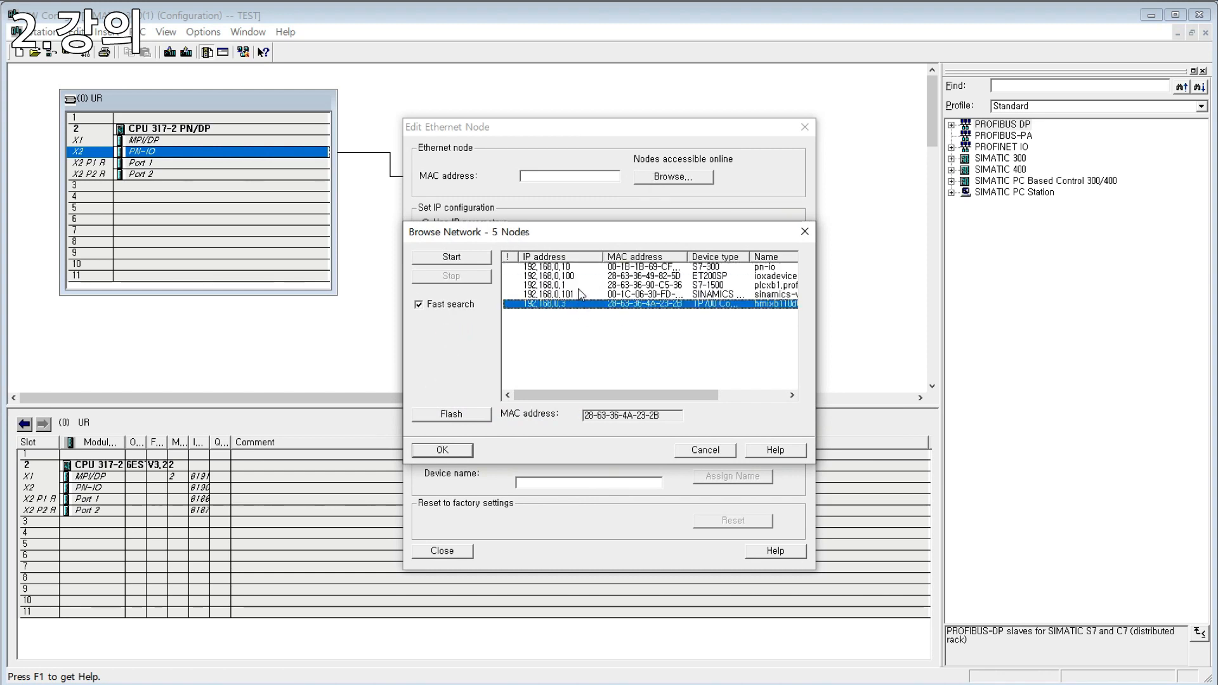
pyautogui.click(580, 286)
pyautogui.click(611, 267)
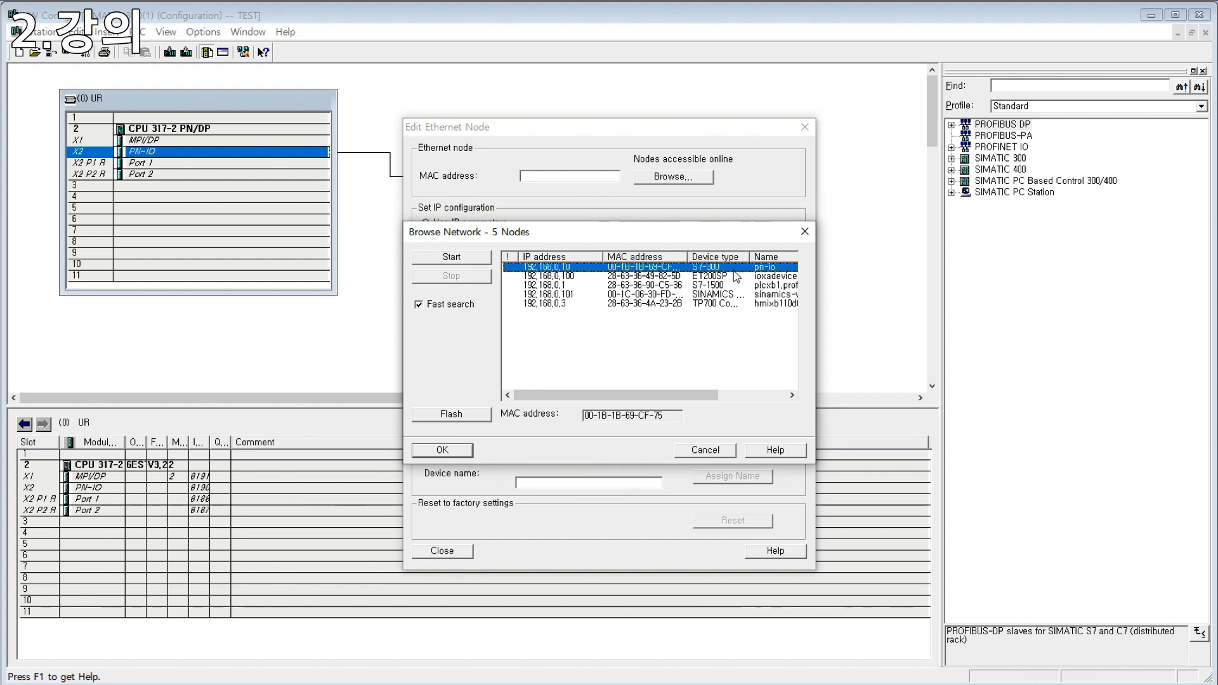
pyautogui.click(717, 277)
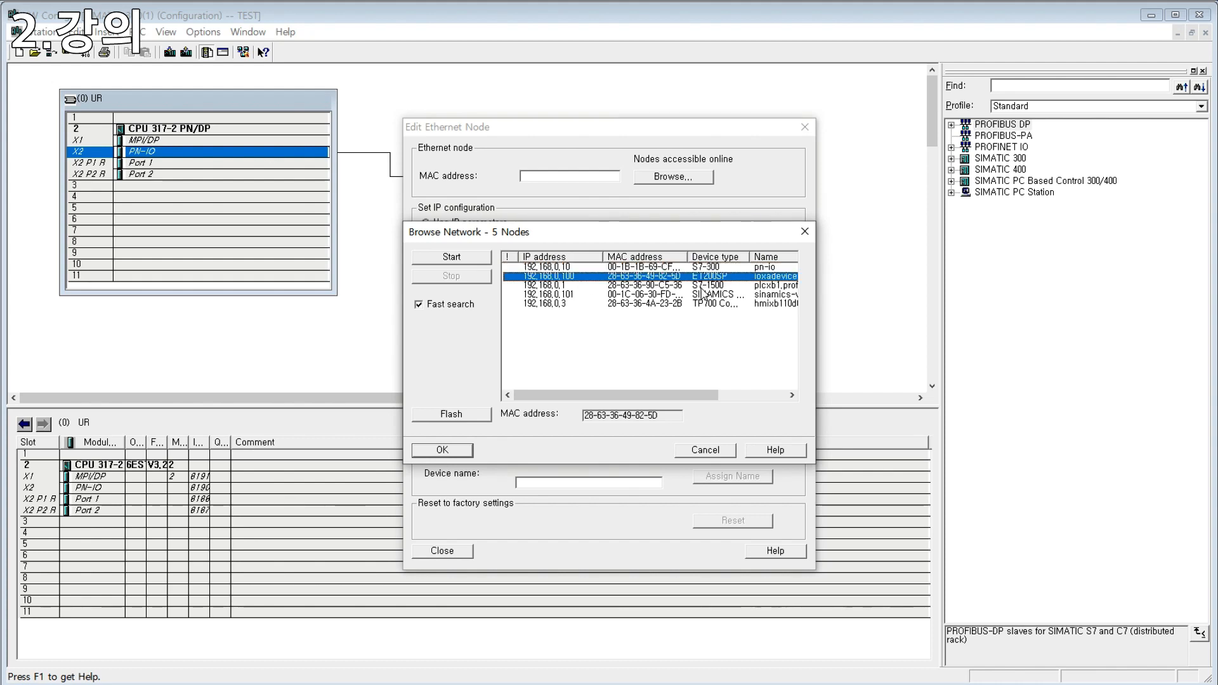
pyautogui.click(706, 289)
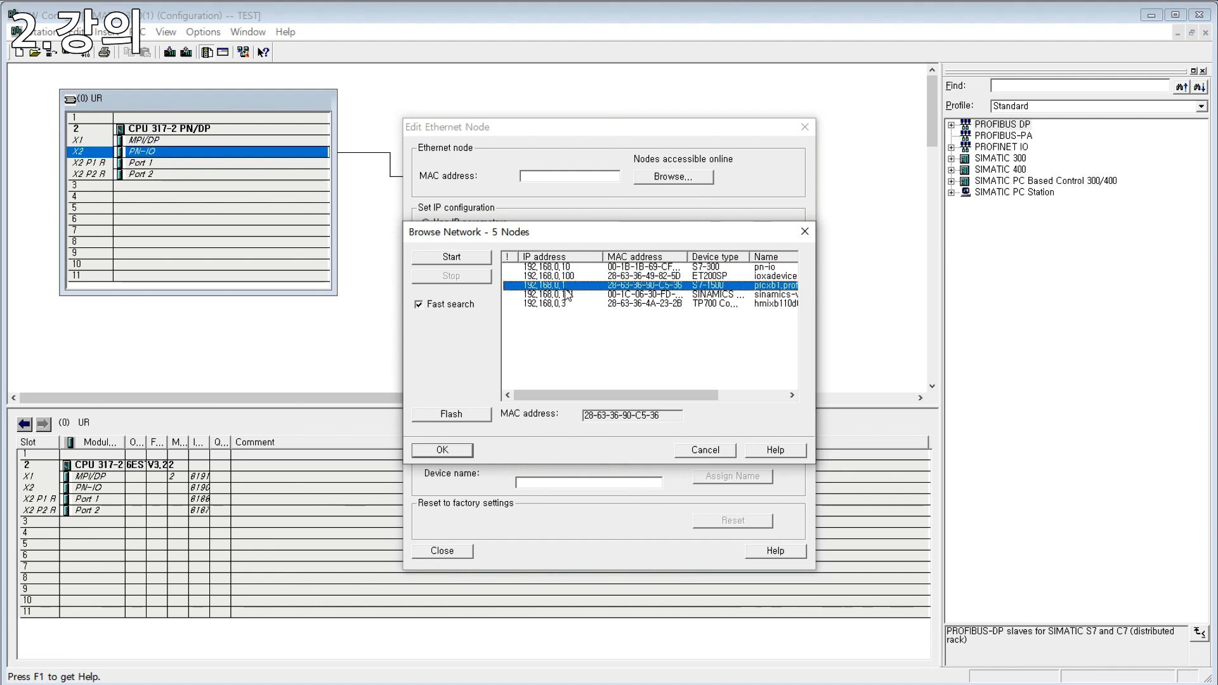
pyautogui.click(671, 296)
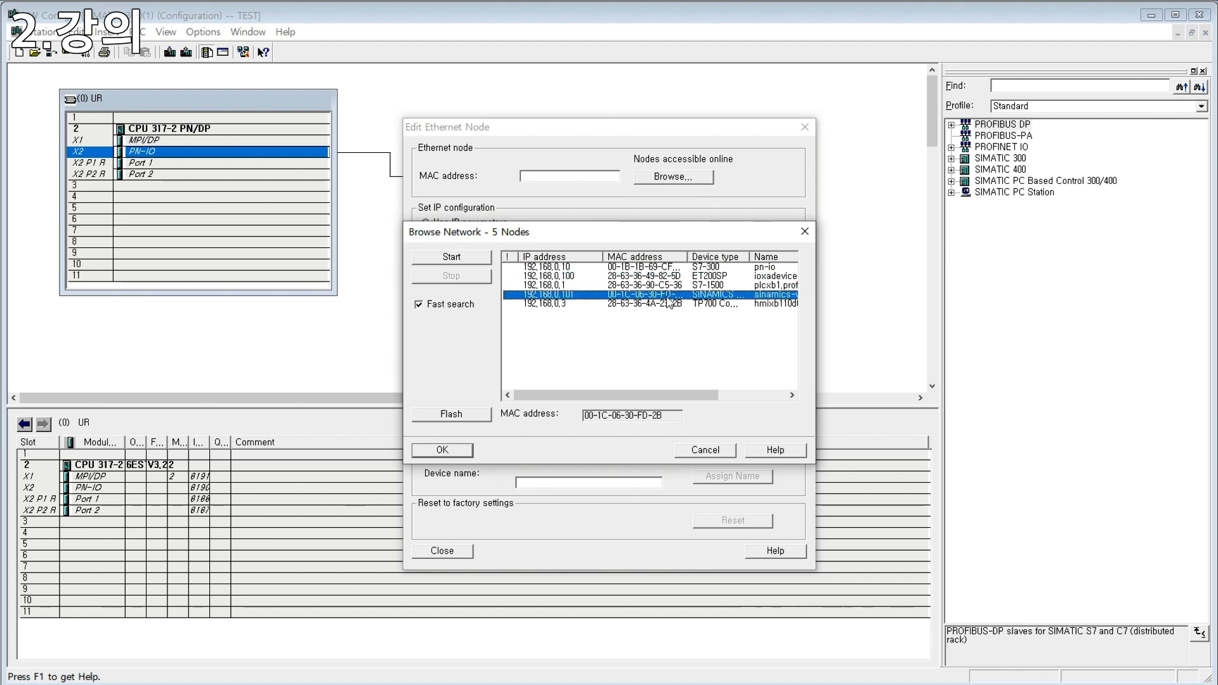
pyautogui.click(577, 306)
pyautogui.doubleClick(749, 257)
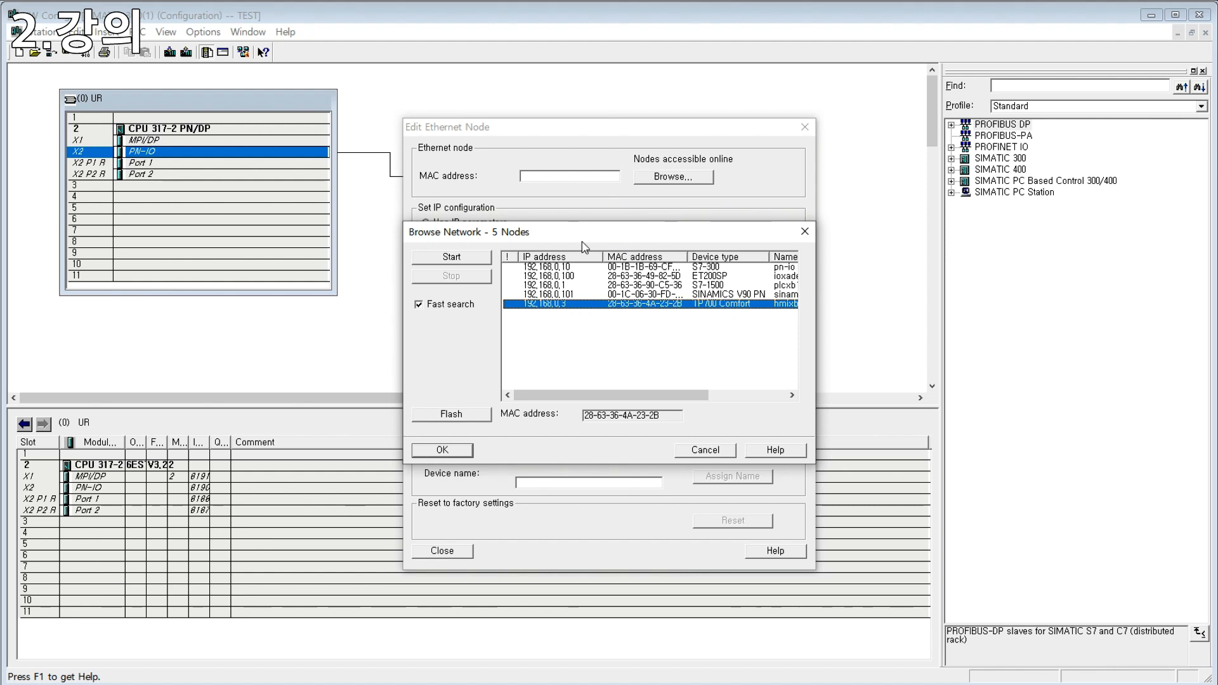
pyautogui.moveTo(671, 397); pyautogui.dragTo(744, 394)
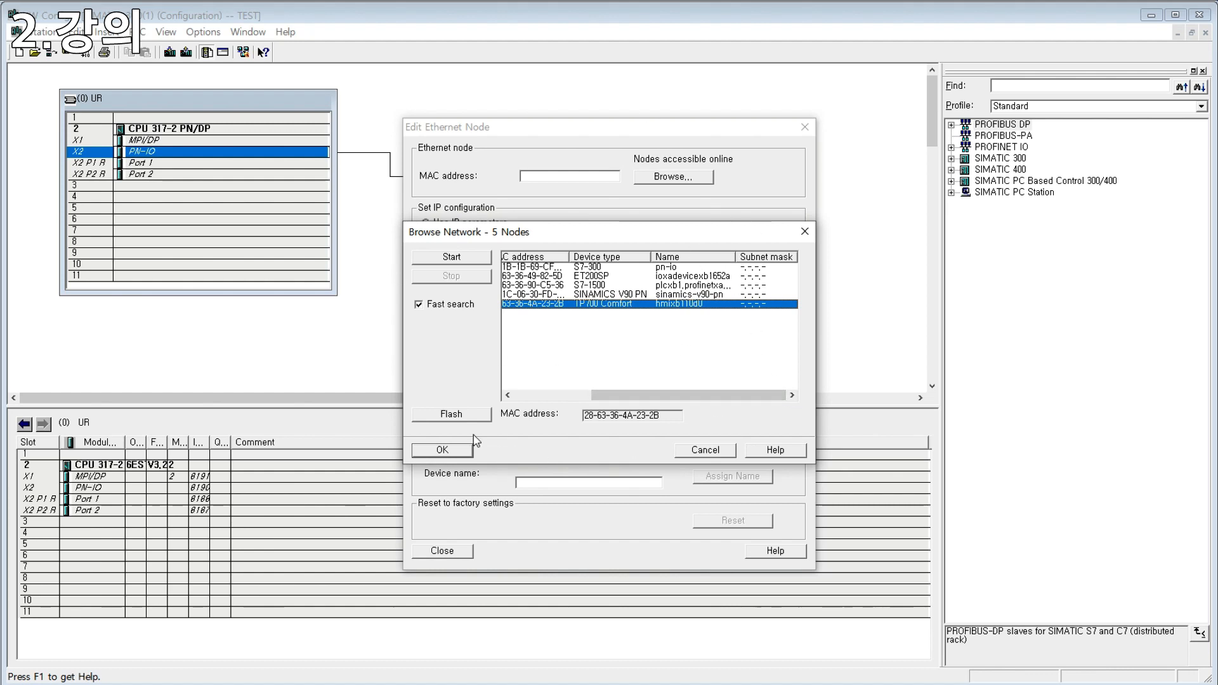
# - Load the TP700 Comfort node into the Ethernet node editor, inspect its device name, and close the editor
pyautogui.click(462, 449)
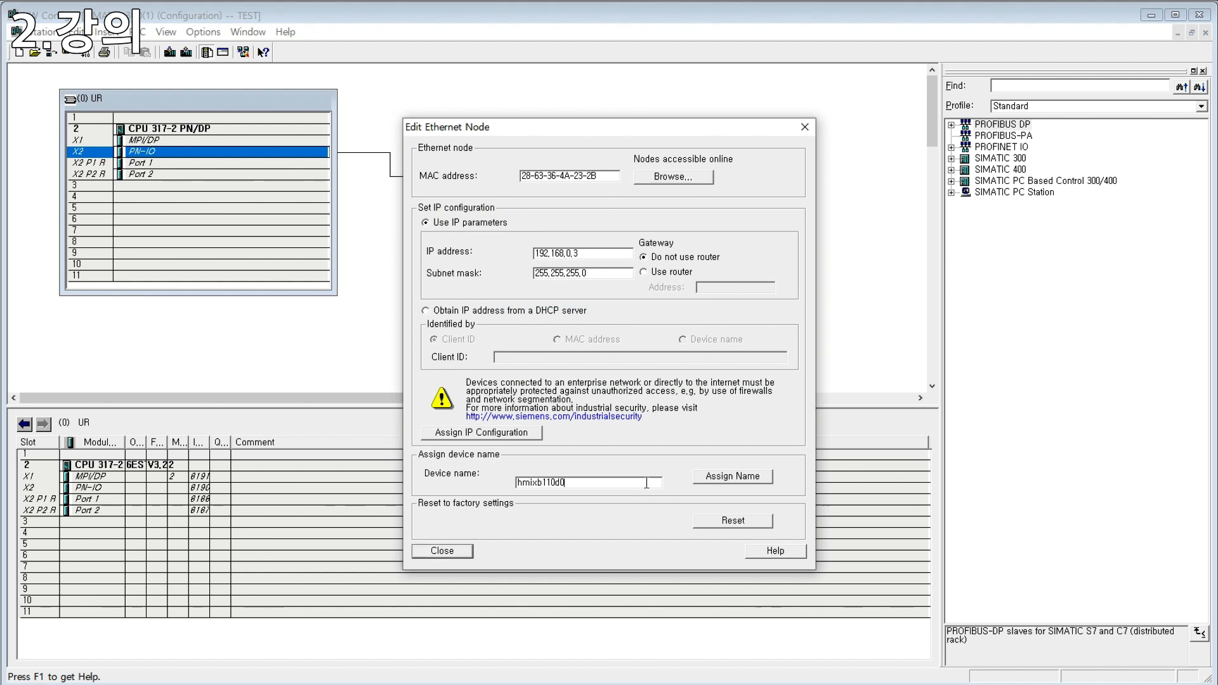
pyautogui.moveTo(635, 484); pyautogui.dragTo(438, 475)
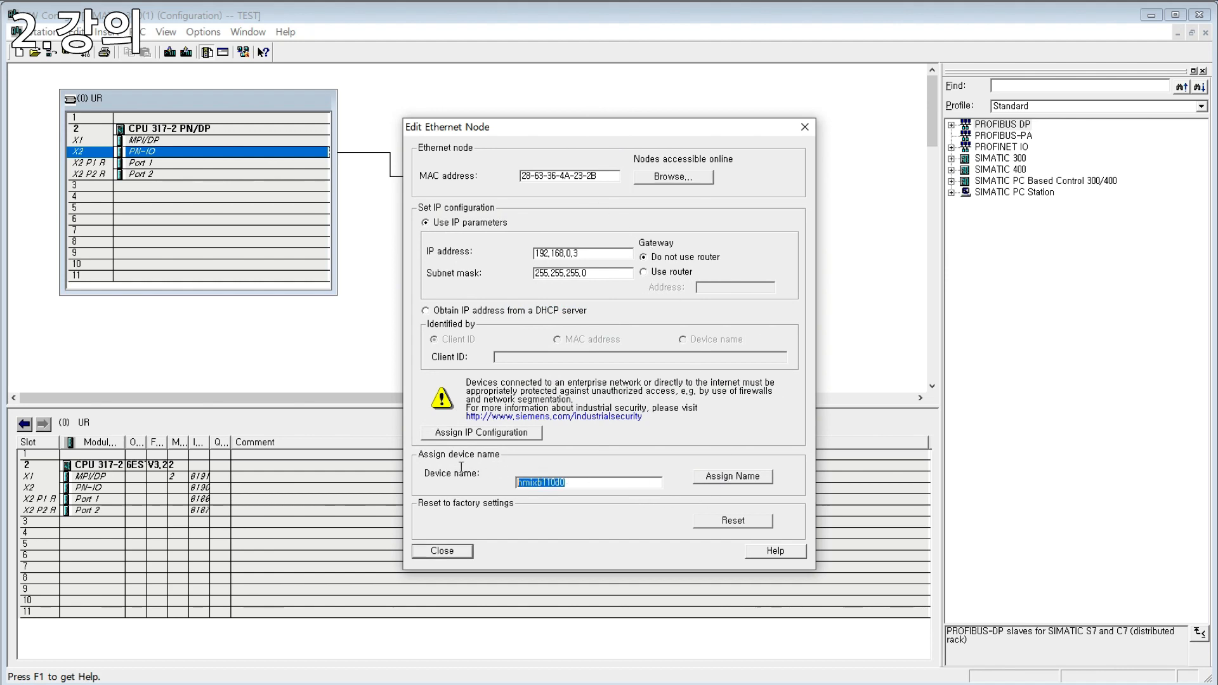
pyautogui.click(452, 551)
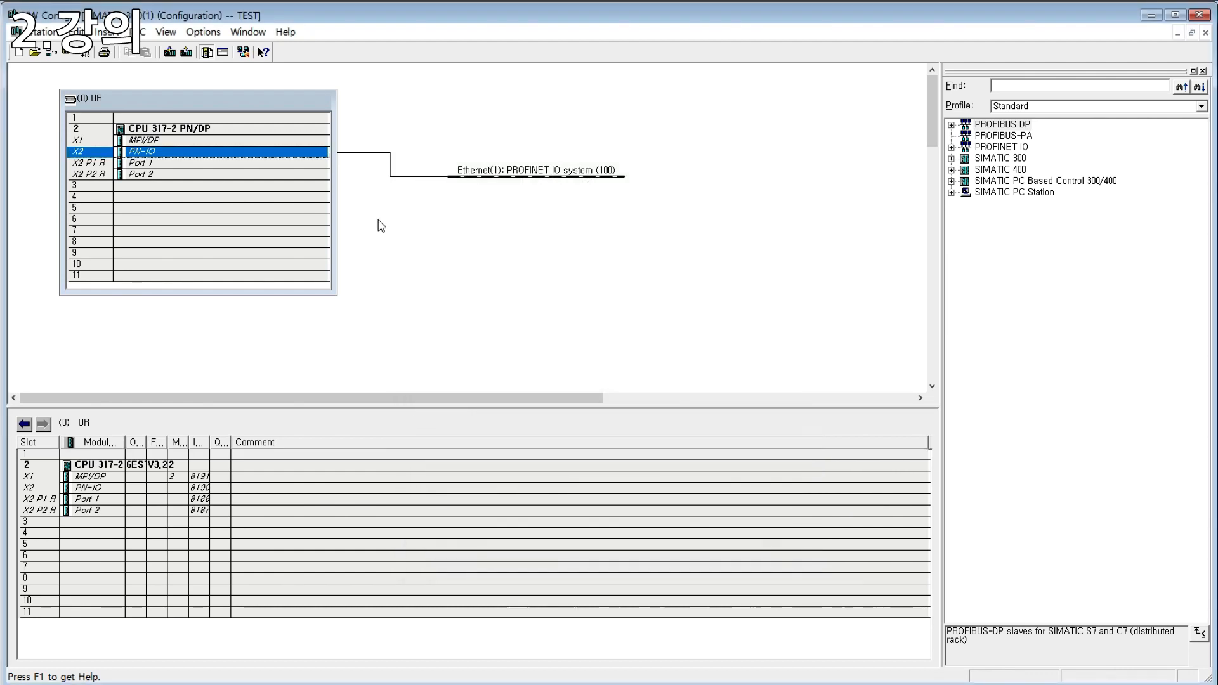
# - Check the general and startup properties of CPU 317-2 PN/DP in the offline configuration
pyautogui.doubleClick(204, 129)
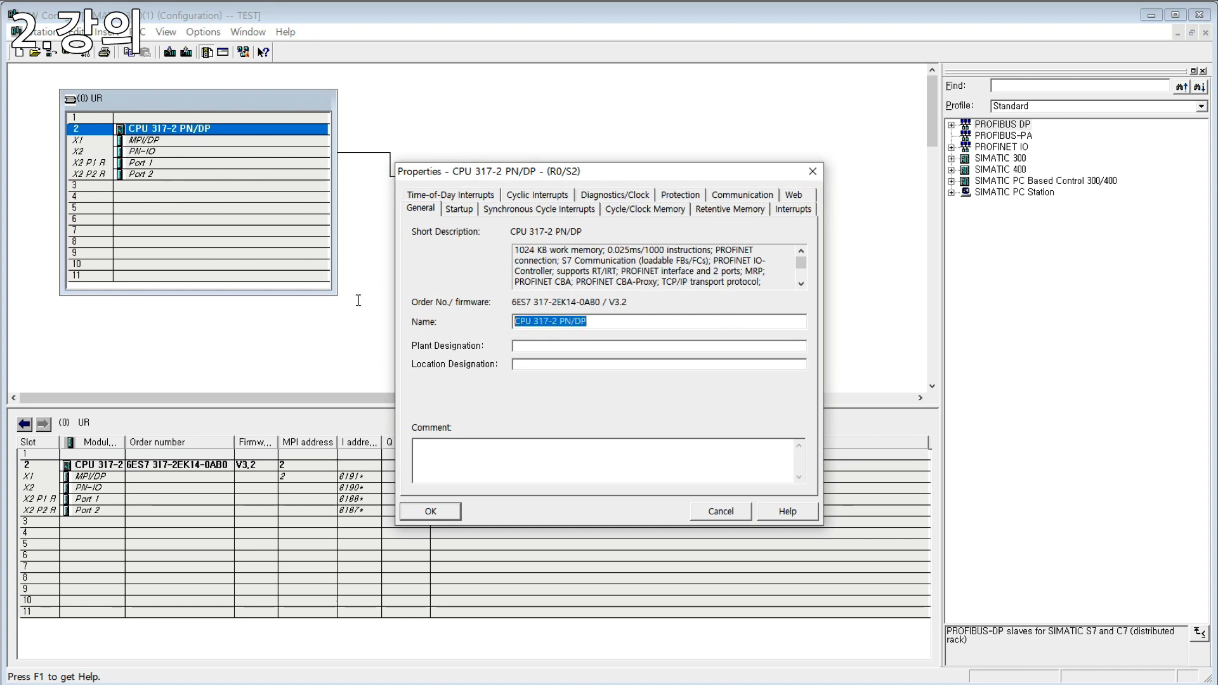
pyautogui.click(458, 209)
pyautogui.click(420, 208)
pyautogui.click(812, 172)
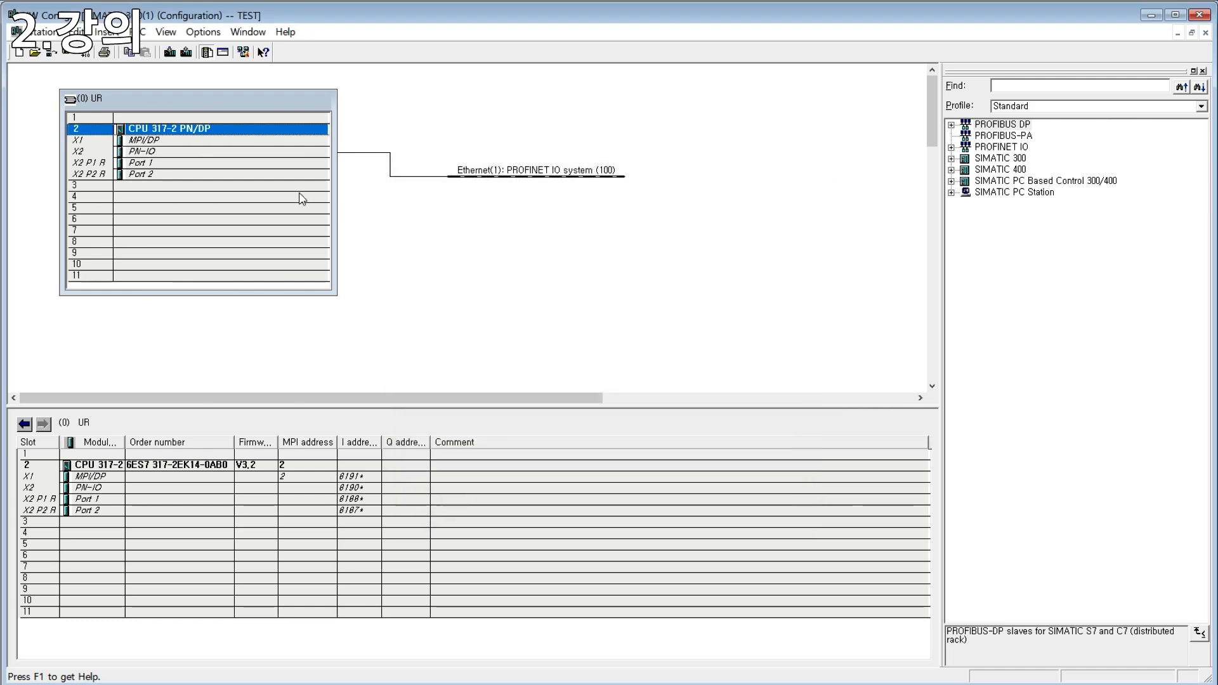
# - Browse the accessible Ethernet nodes again, review their device names, and leave the node editor without selecting one
pyautogui.click(140, 32)
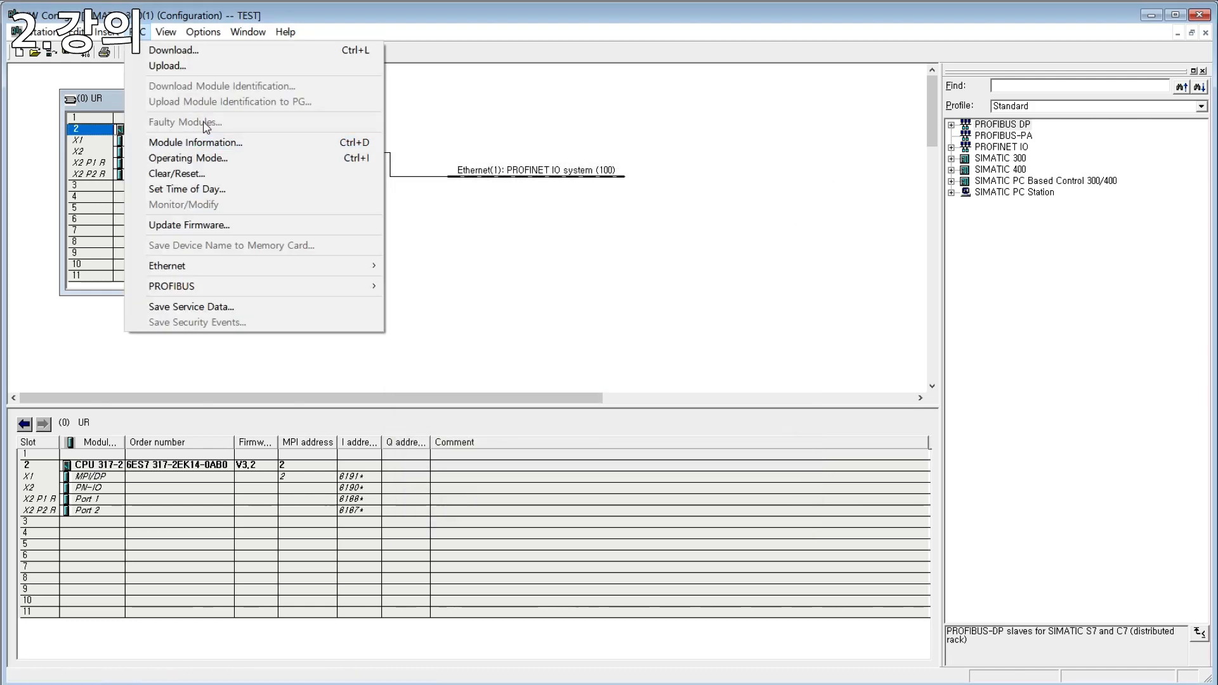
pyautogui.moveTo(295, 274)
pyautogui.click(488, 268)
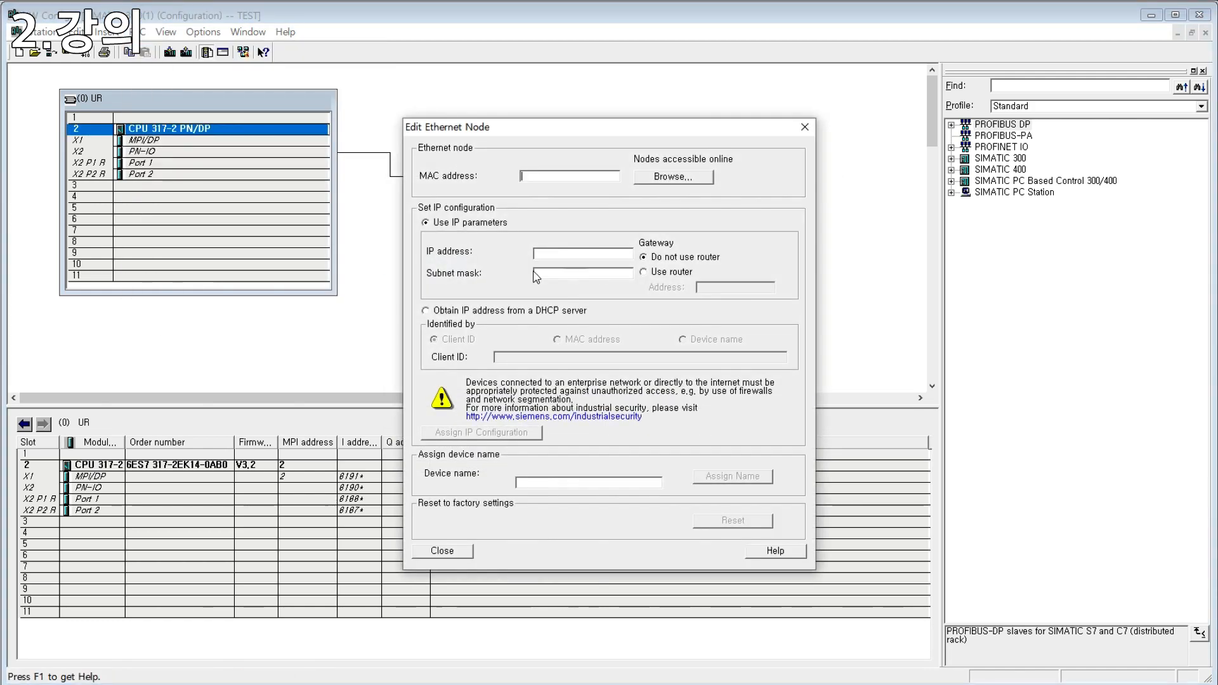
pyautogui.click(674, 178)
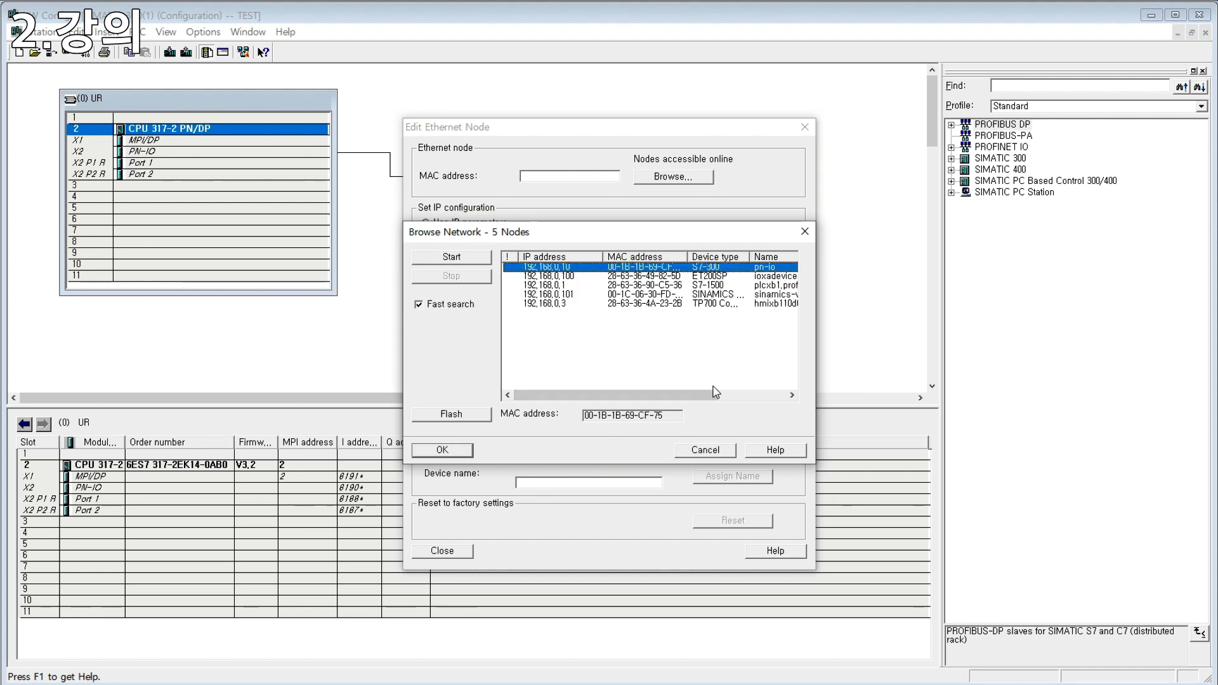
pyautogui.moveTo(716, 391); pyautogui.dragTo(766, 392)
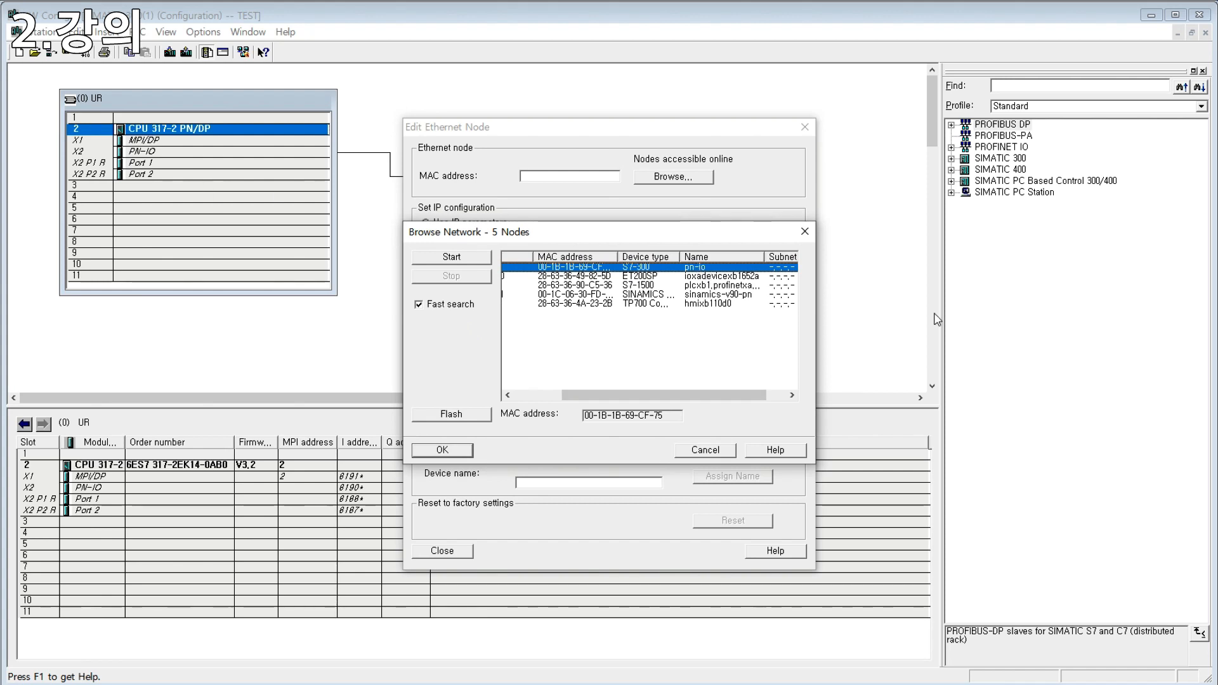
pyautogui.click(805, 231)
pyautogui.click(804, 127)
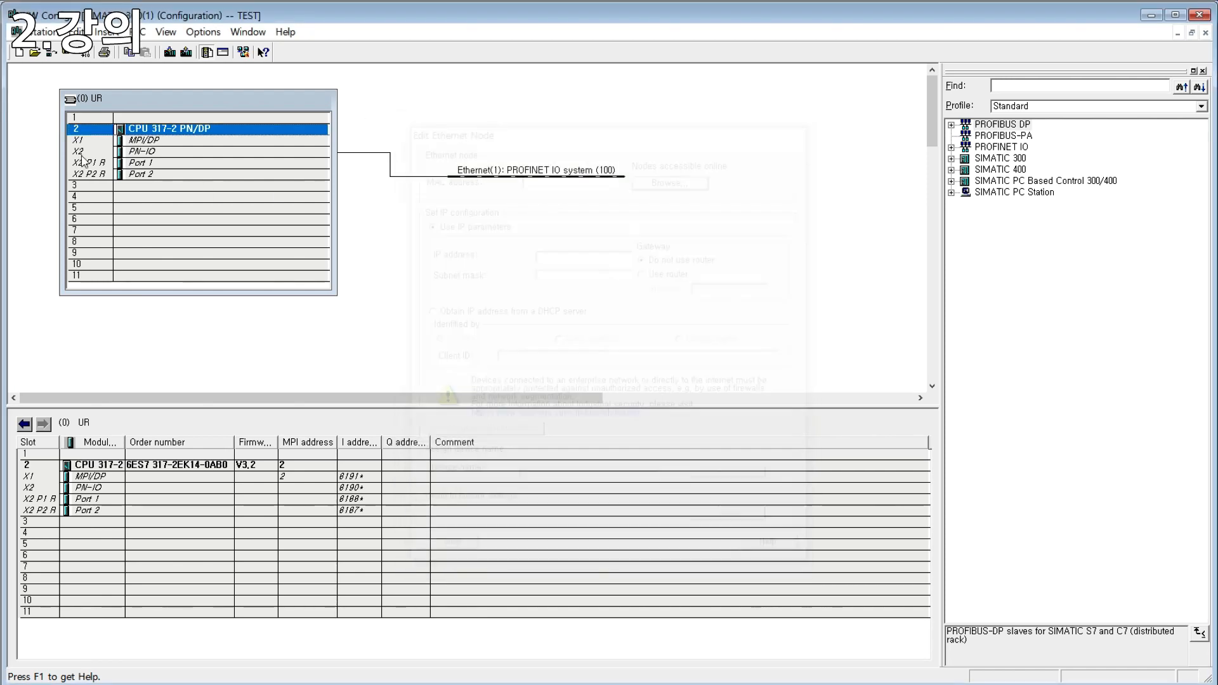
# - Inspect the properties of the MPI/DP interface and the PN-IO interface's general, address and PROFINET settings
pyautogui.doubleClick(143, 146)
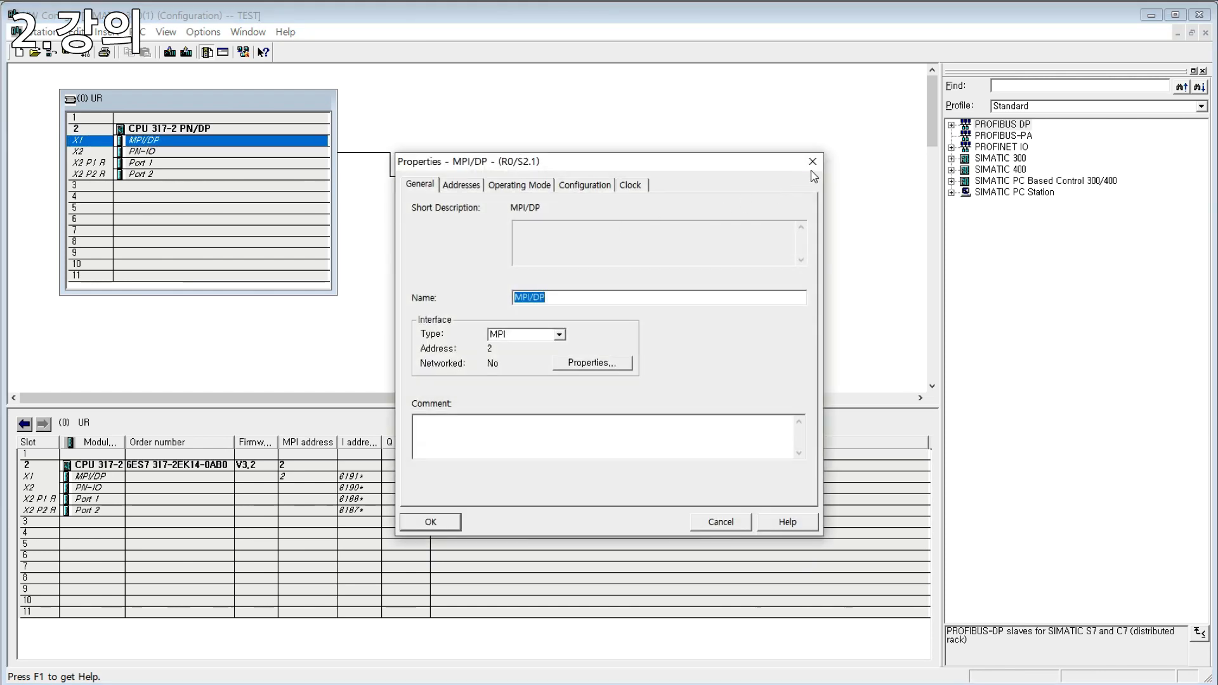
pyautogui.click(822, 155)
pyautogui.doubleClick(143, 152)
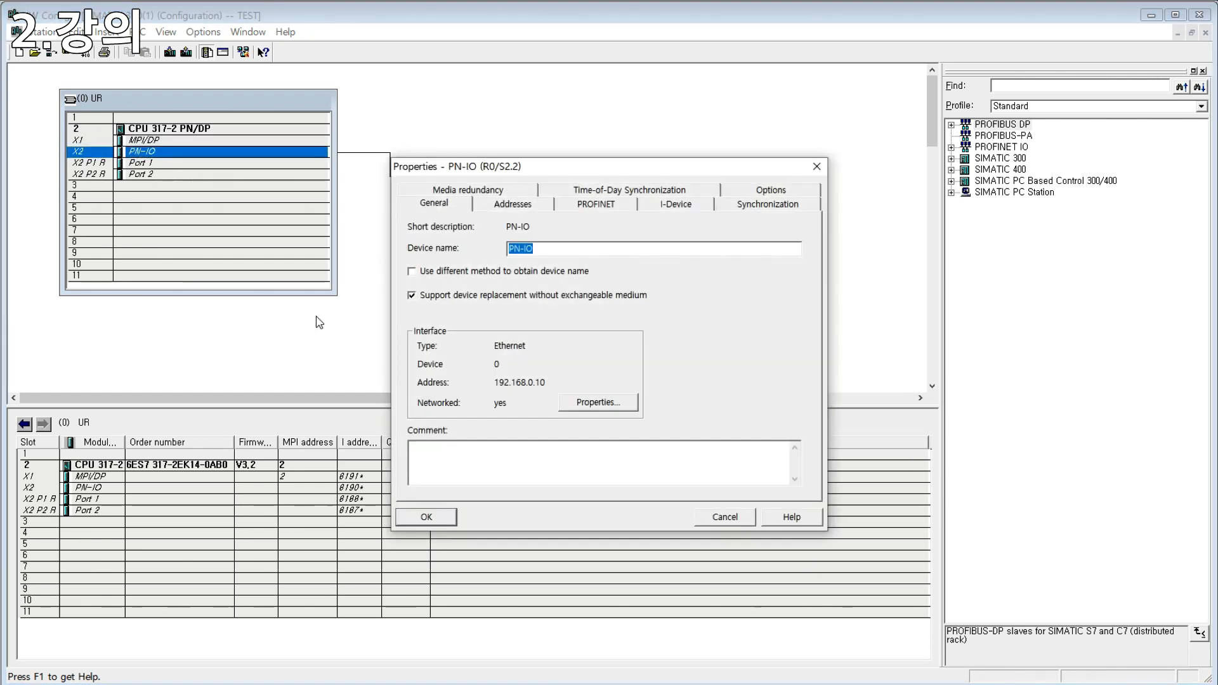
pyautogui.click(550, 205)
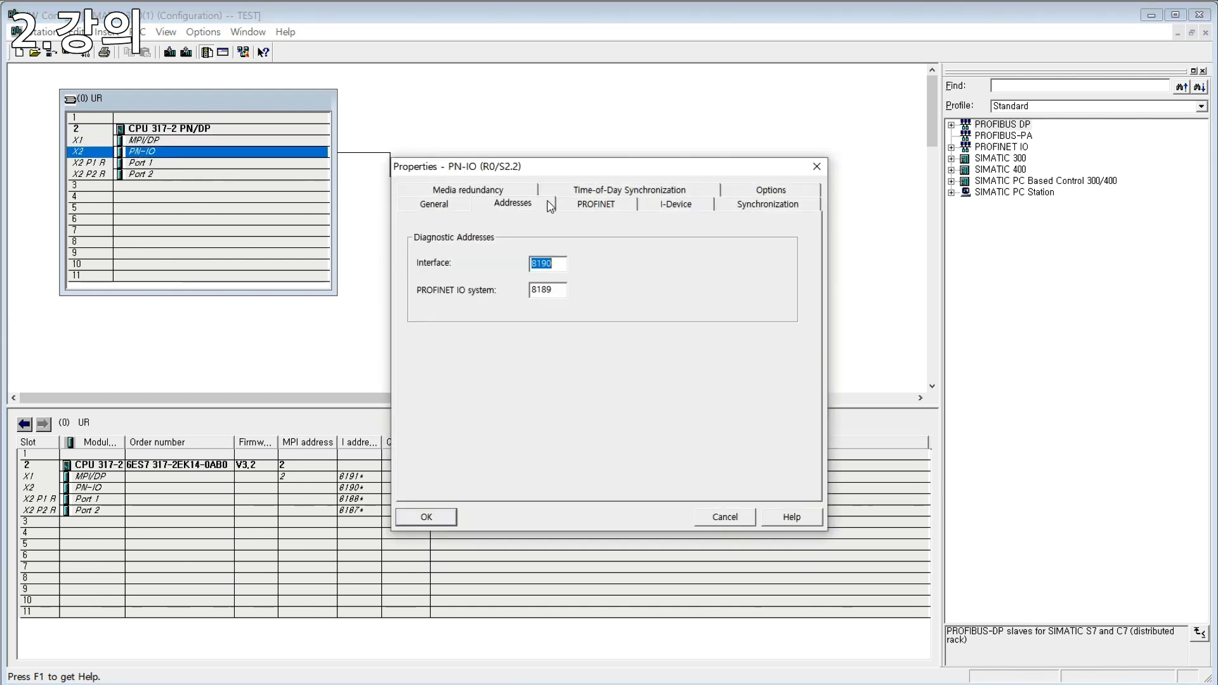
pyautogui.click(596, 204)
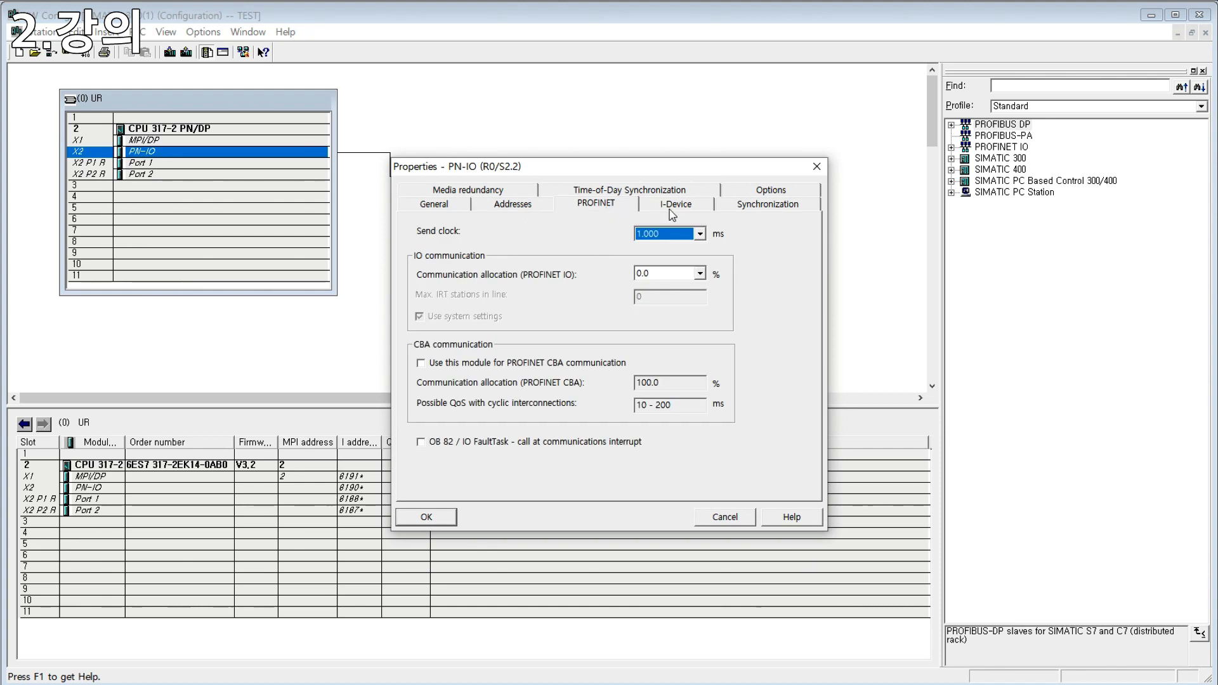
pyautogui.click(821, 170)
pyautogui.doubleClick(170, 140)
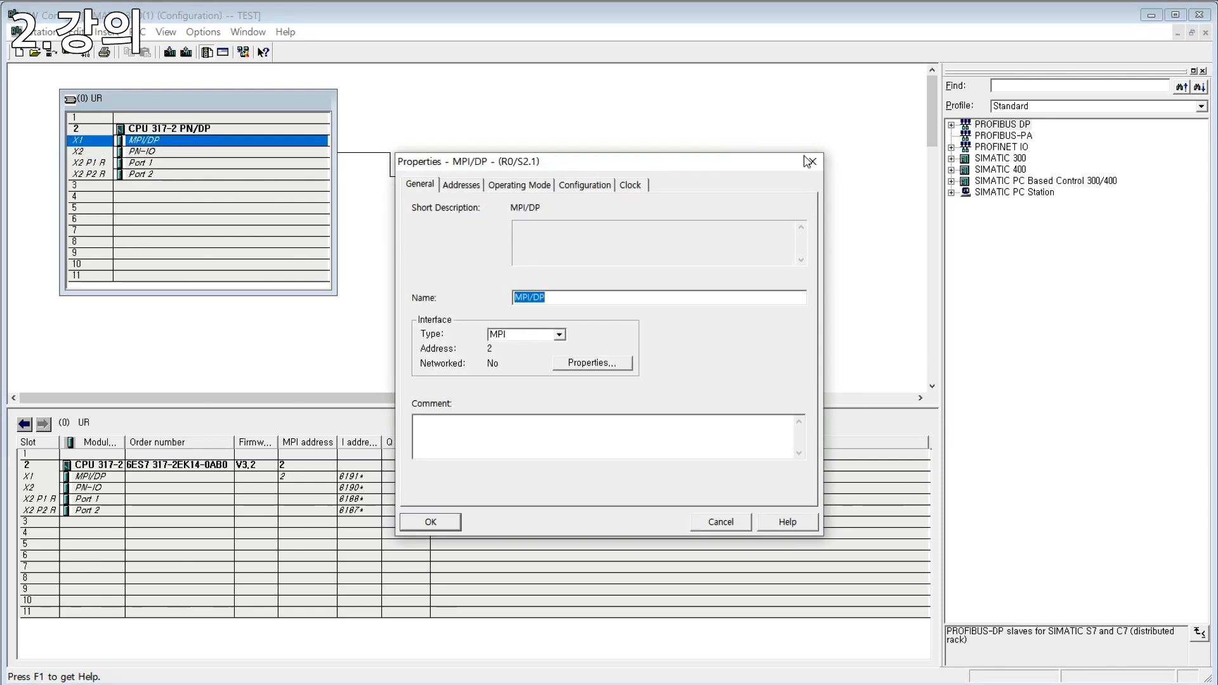
pyautogui.click(810, 162)
# - Review the CPU 317-2 PN/DP properties, covering interrupts, retentive memory, web, communication, protection and diagnostics/clock settings
pyautogui.doubleClick(170, 128)
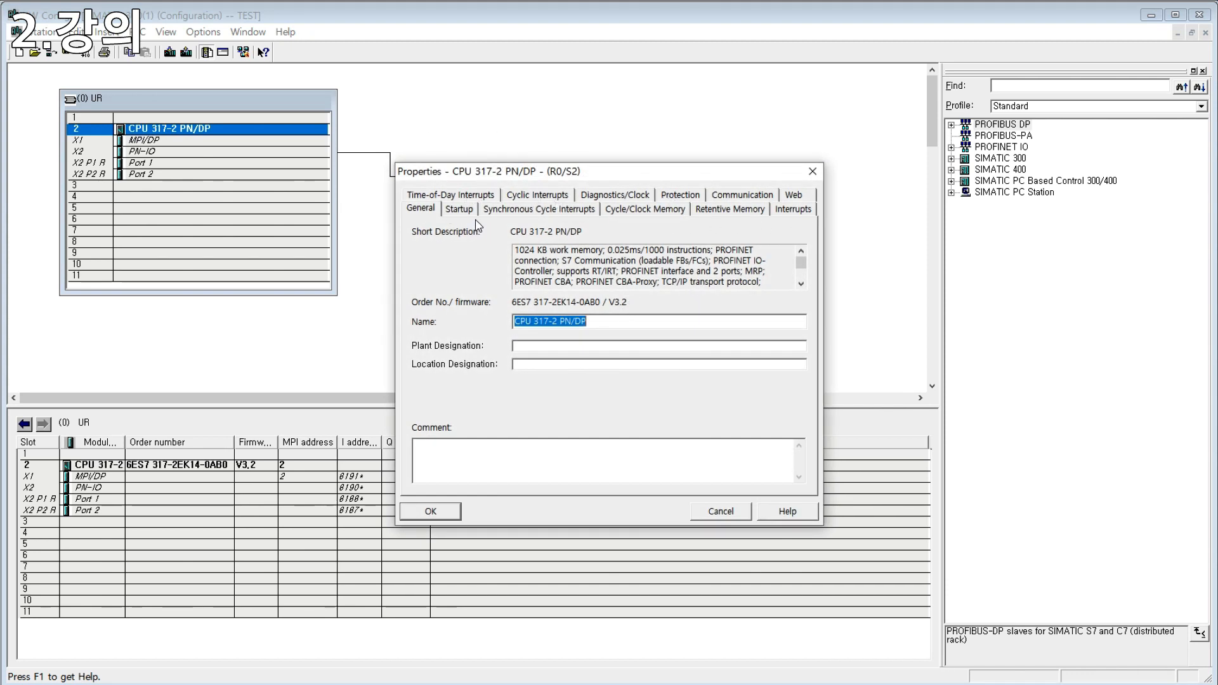
pyautogui.click(479, 195)
pyautogui.click(527, 198)
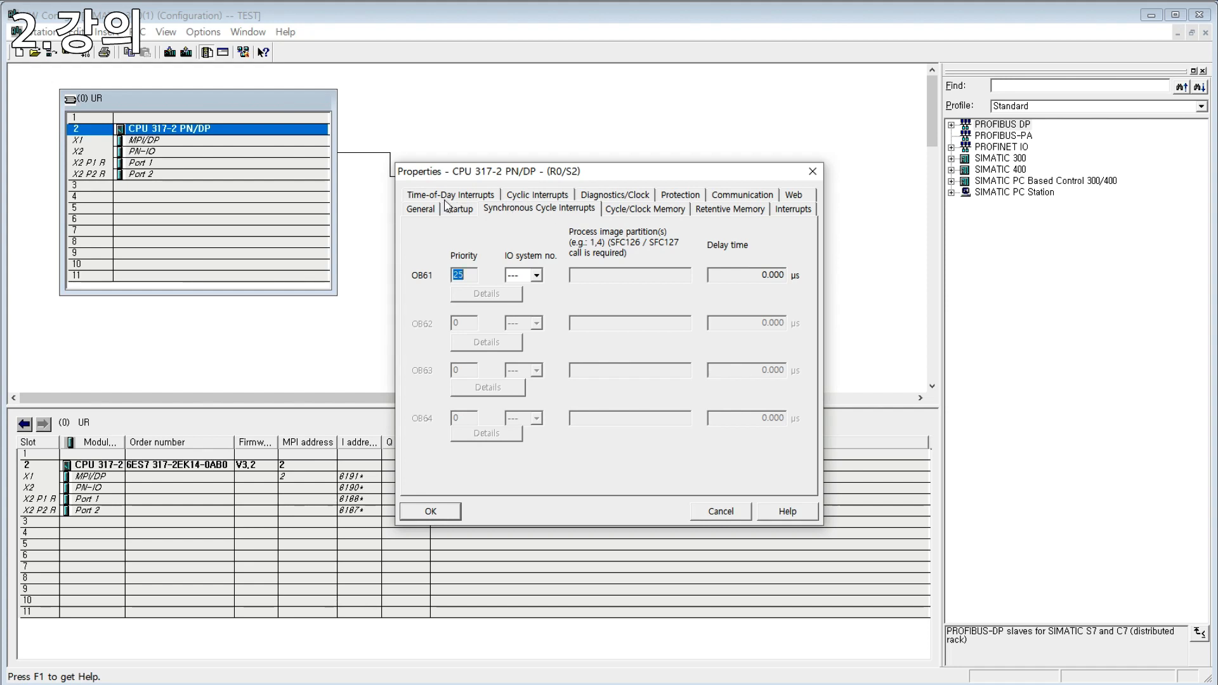
pyautogui.click(447, 197)
pyautogui.click(555, 196)
pyautogui.click(729, 210)
pyautogui.click(793, 195)
pyautogui.click(752, 211)
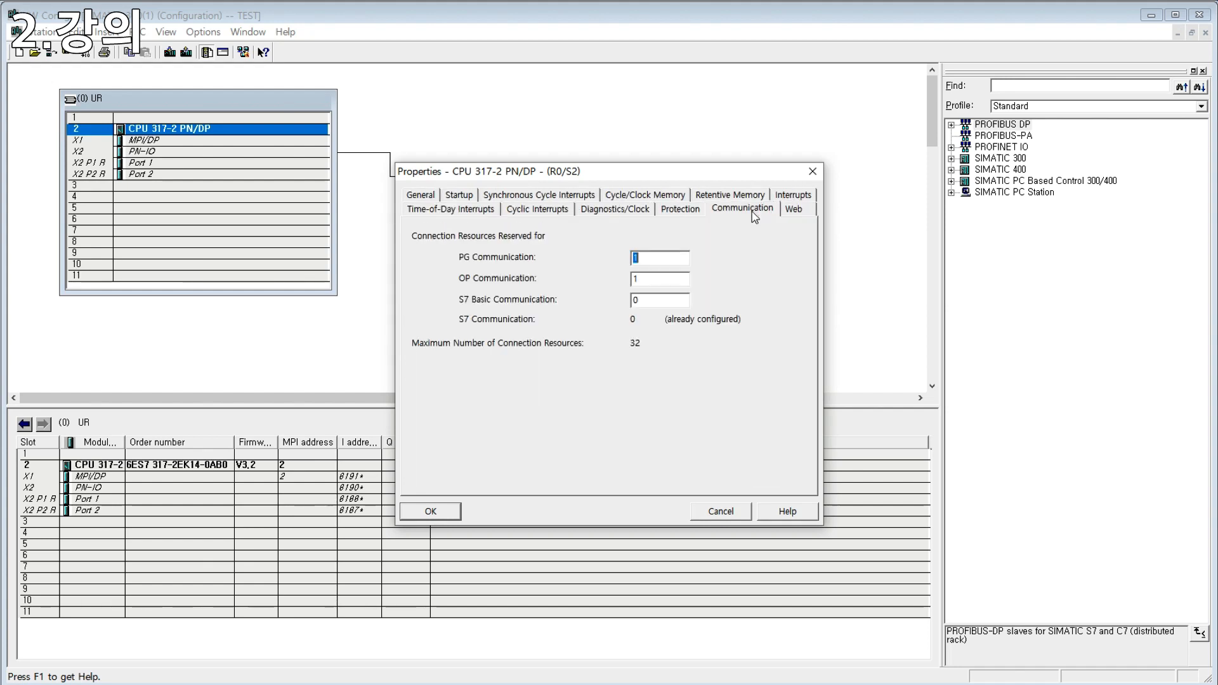
pyautogui.click(695, 213)
pyautogui.click(639, 212)
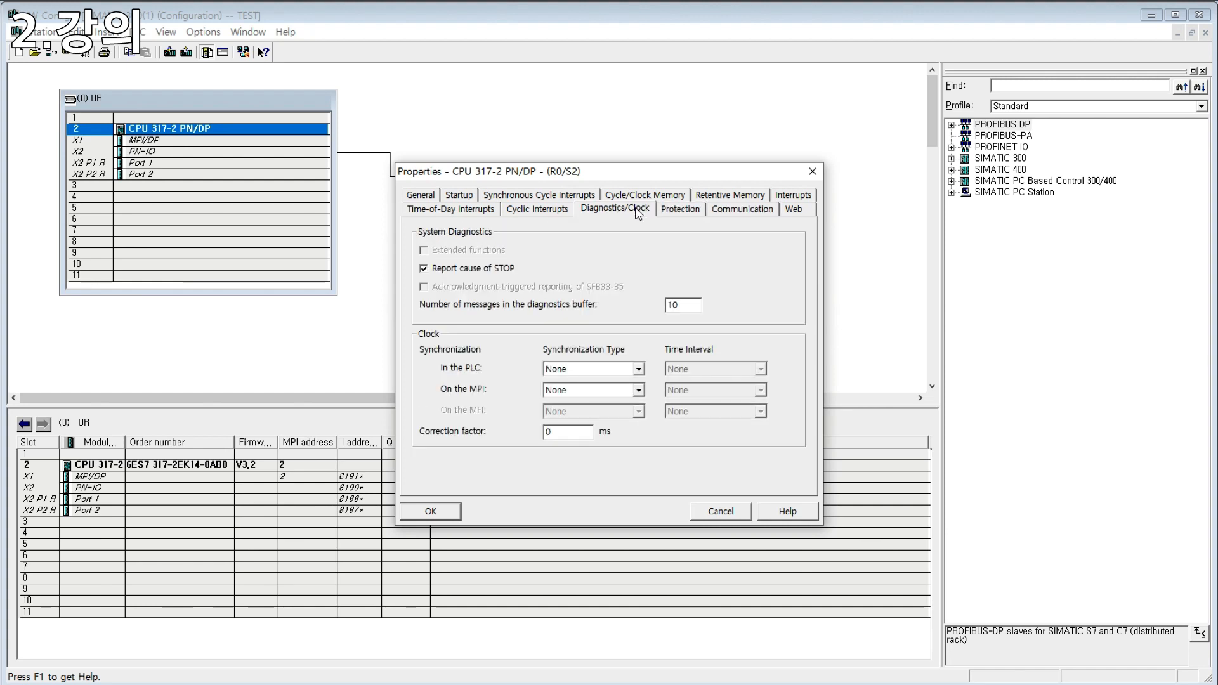
pyautogui.click(566, 212)
pyautogui.click(427, 210)
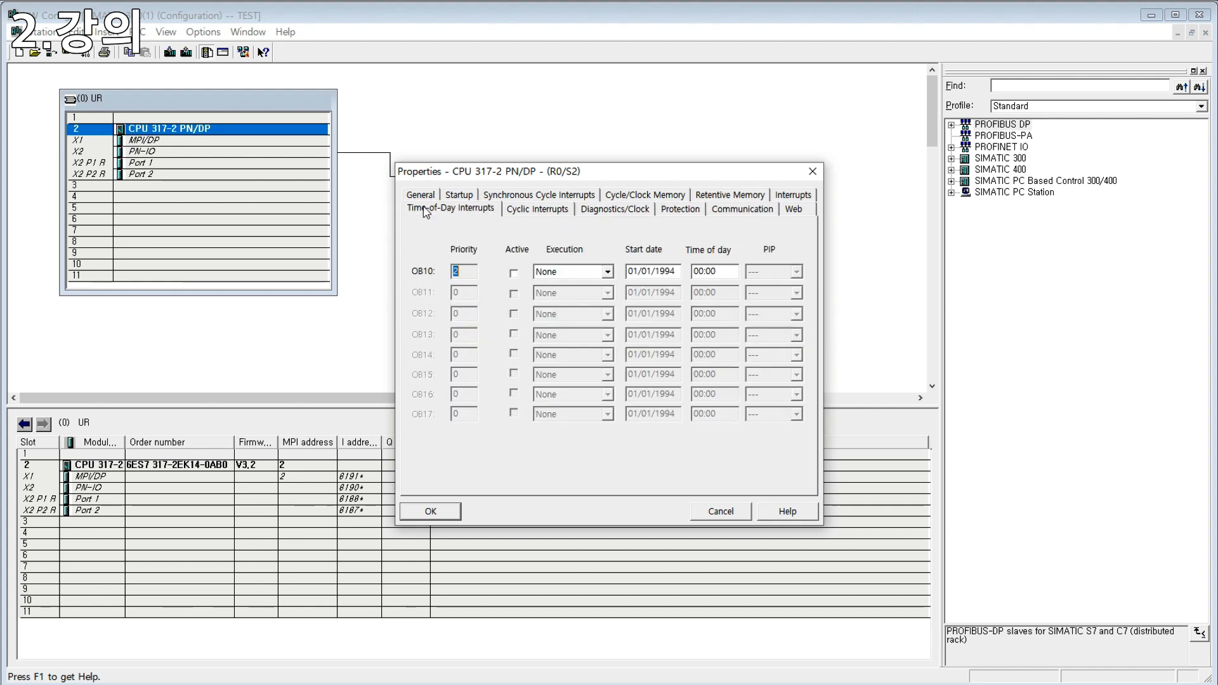
pyautogui.click(812, 171)
# - Review the address, option and topology settings of the PN-IO interface's Port 1, leaving them as they are
pyautogui.click(217, 154)
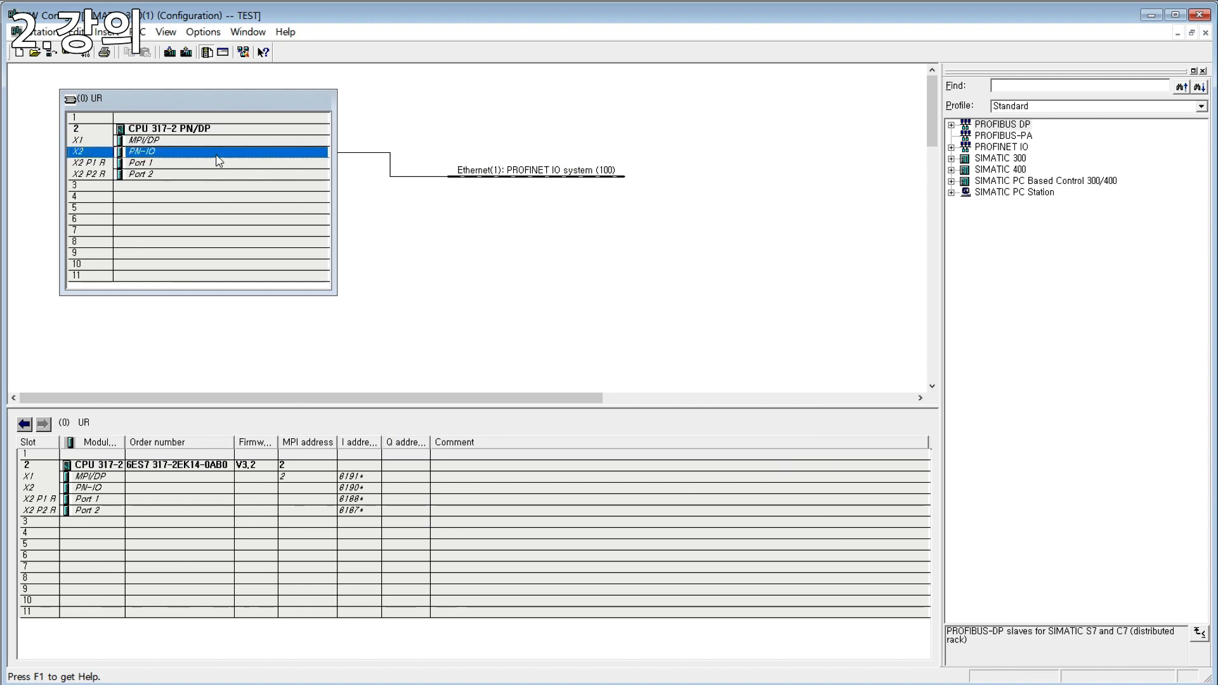
pyautogui.doubleClick(223, 164)
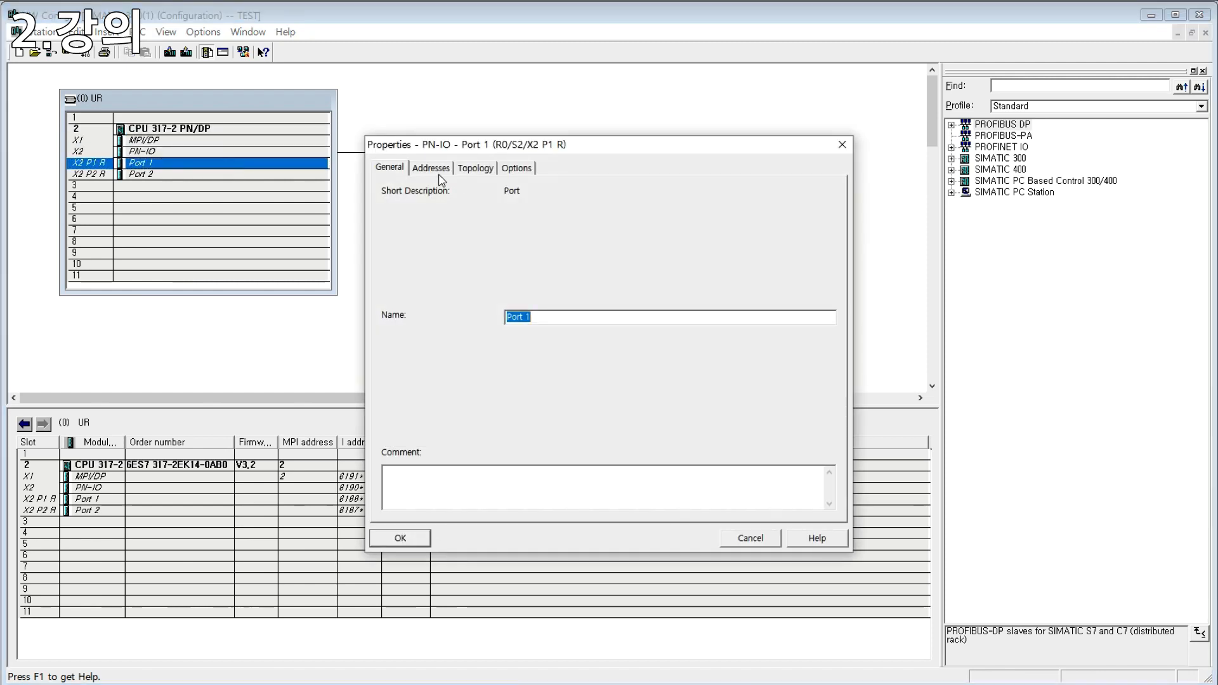
pyautogui.click(434, 168)
pyautogui.click(517, 168)
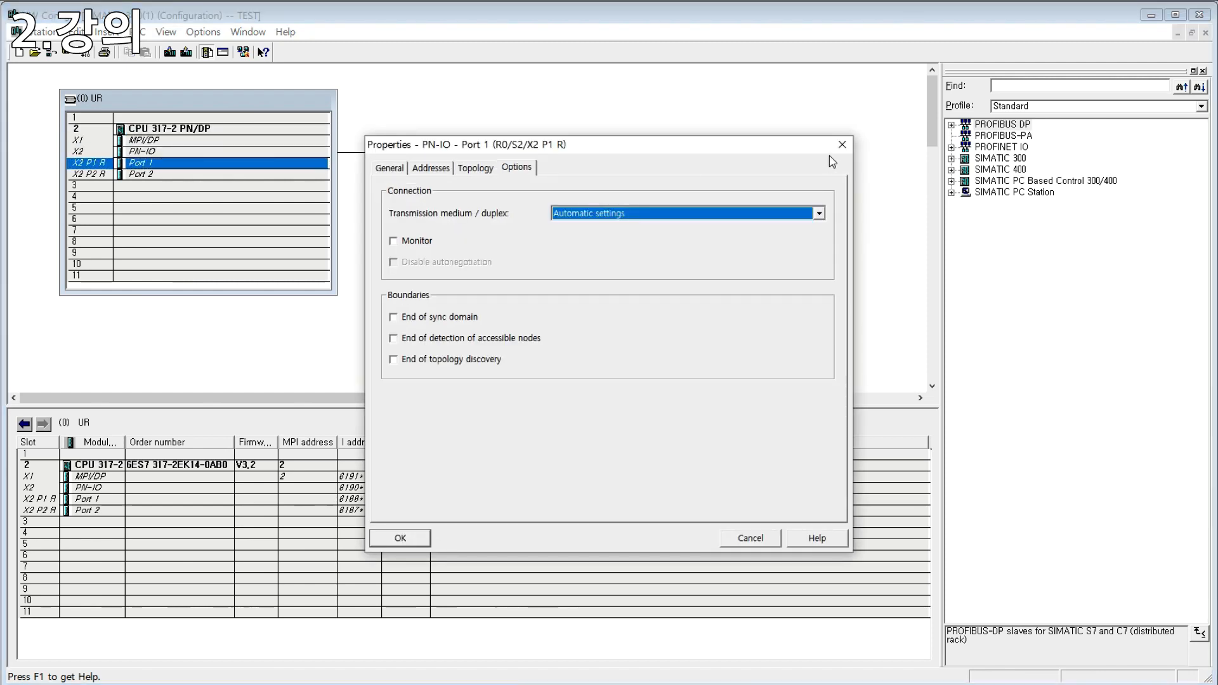
pyautogui.click(493, 169)
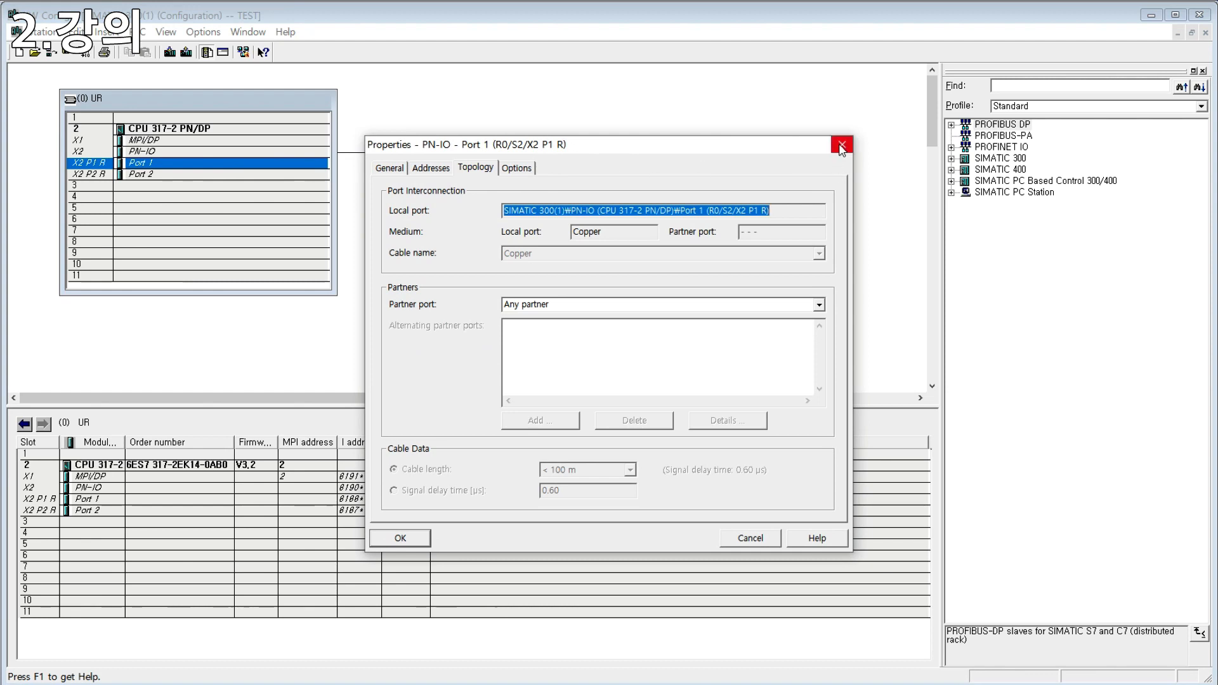
pyautogui.click(842, 145)
# - Inspect the device name in the PN-IO interface's general properties and close them without changes
pyautogui.doubleClick(222, 152)
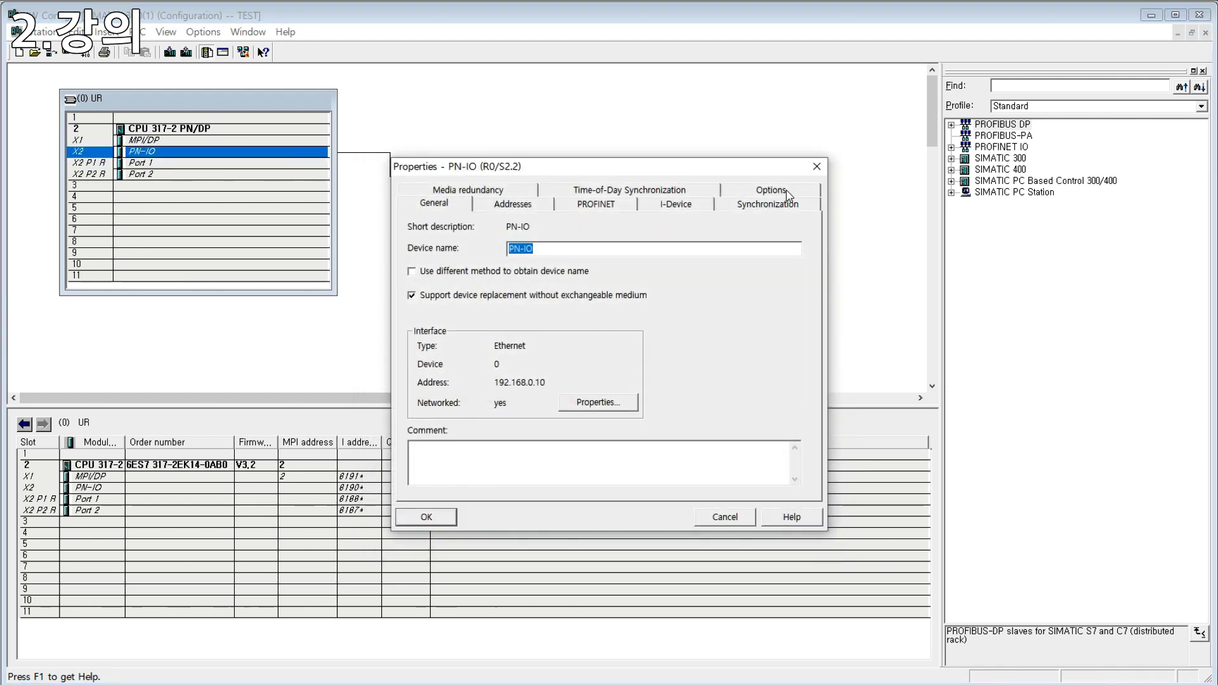
pyautogui.click(551, 249)
pyautogui.moveTo(559, 251); pyautogui.dragTo(359, 256)
pyautogui.click(816, 167)
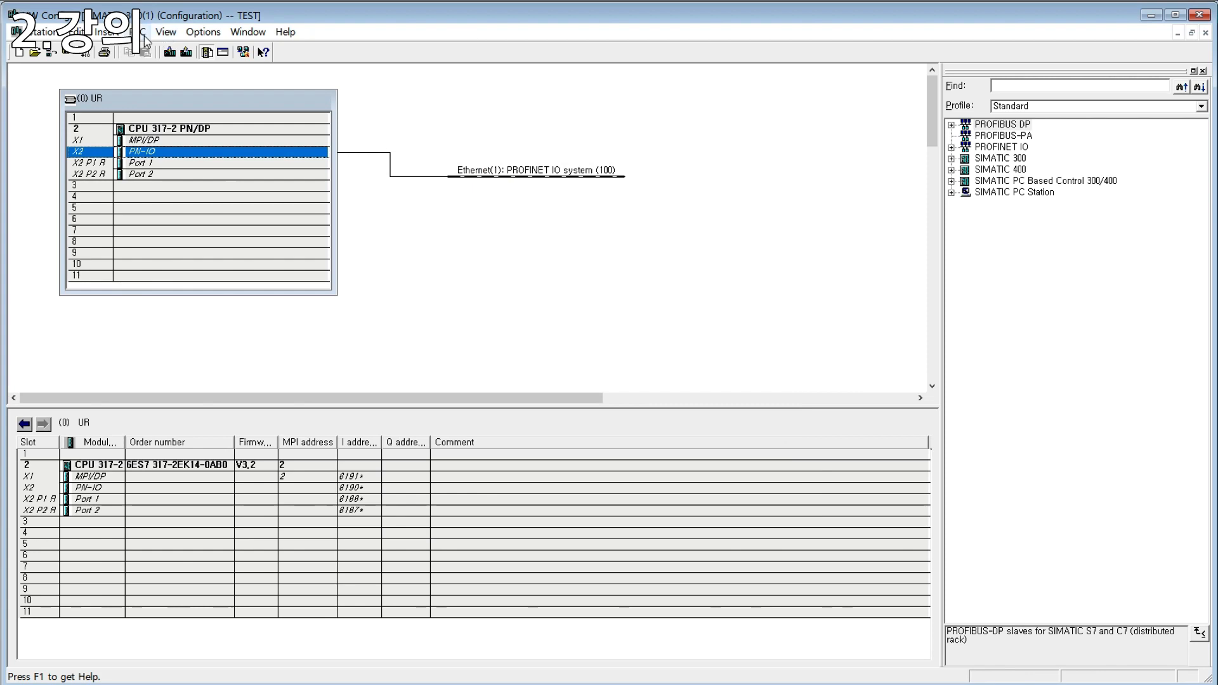
# - Look at the Ethernet node editor's IP configuration and device name assignment options, and leave it without selecting a node
pyautogui.click(561, 254)
pyautogui.click(139, 35)
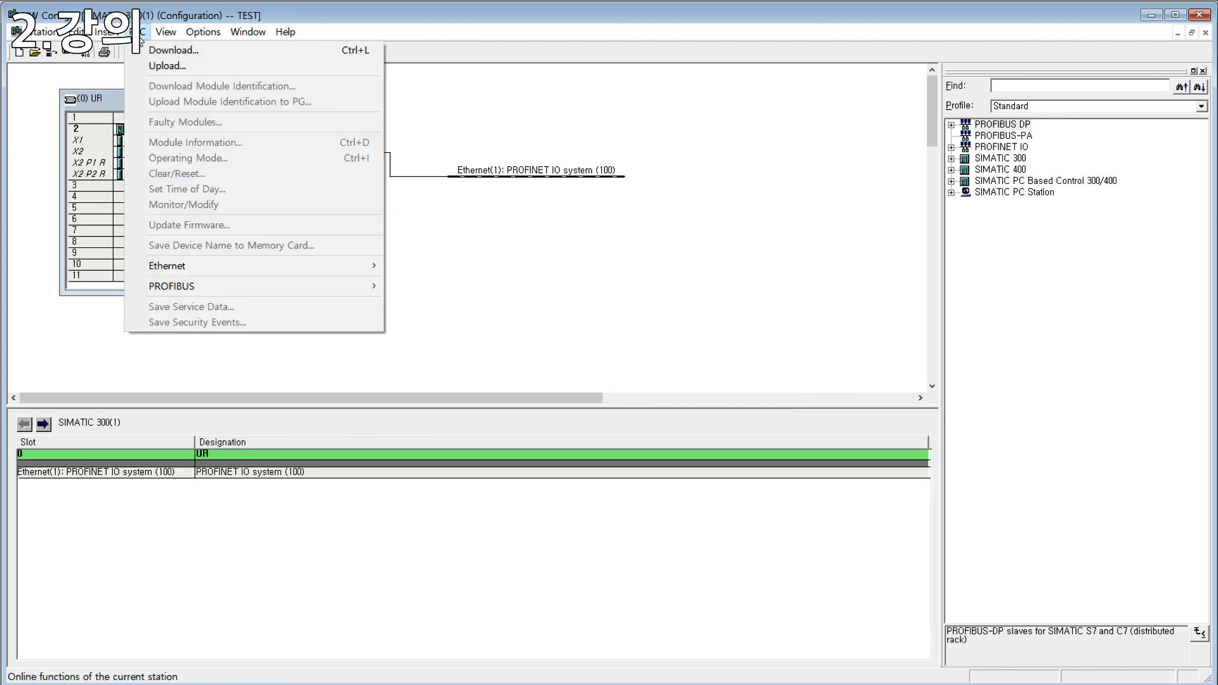
pyautogui.moveTo(266, 266)
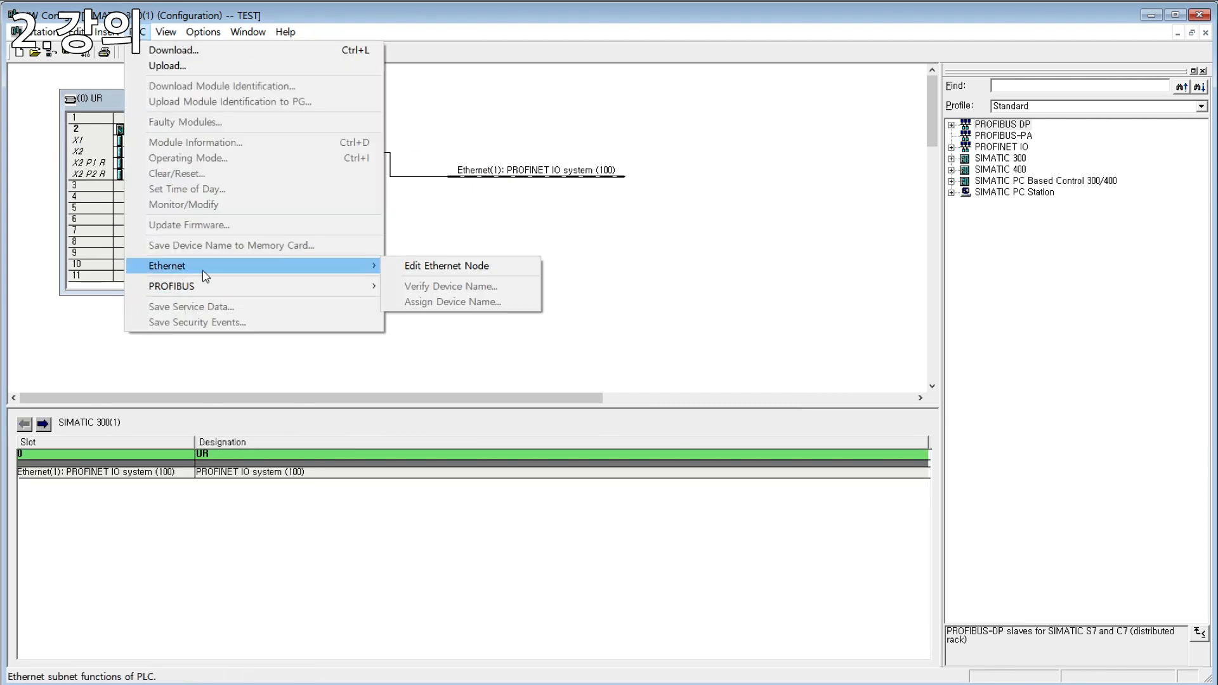
pyautogui.click(484, 260)
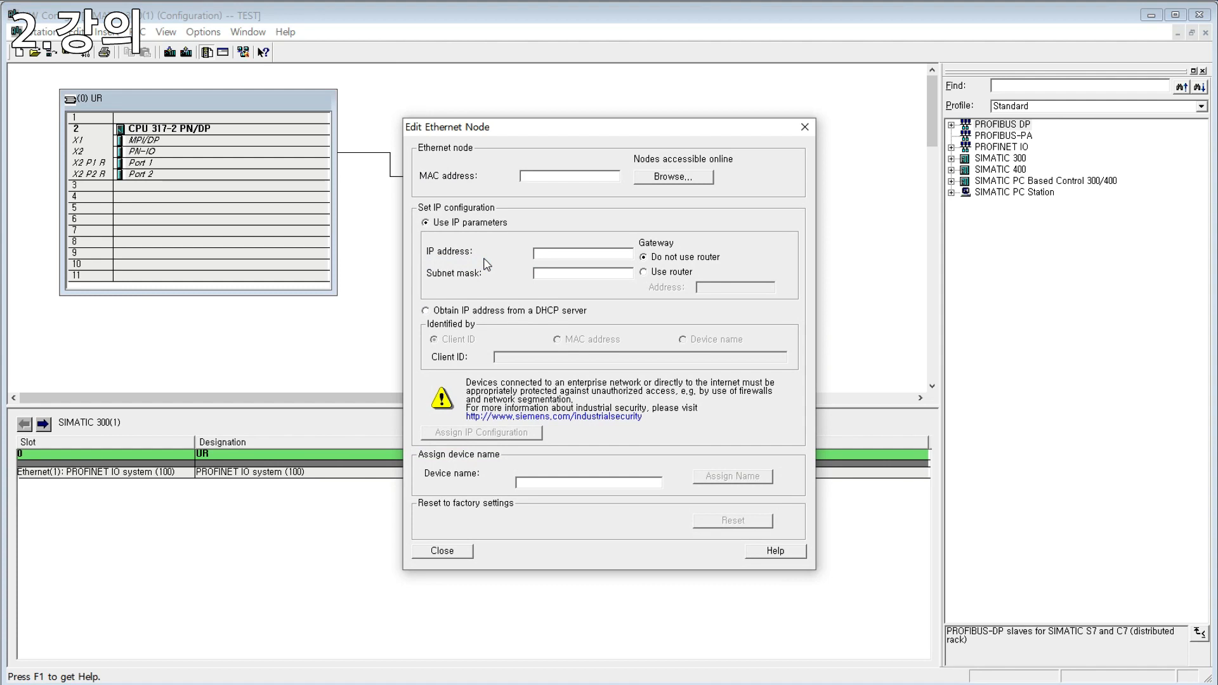
pyautogui.click(802, 126)
# - Change the device name of the CPU's PN-IO interface to PN-IO2 and accept the properties
pyautogui.click(223, 162)
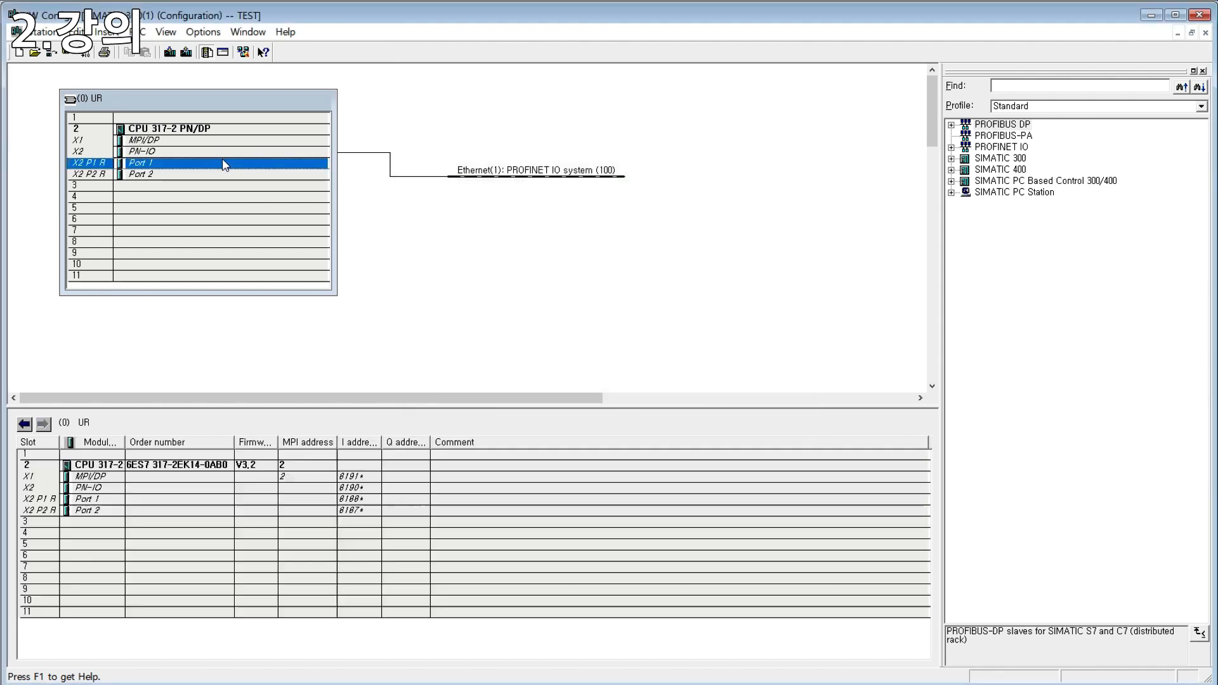
pyautogui.doubleClick(242, 153)
pyautogui.click(570, 253)
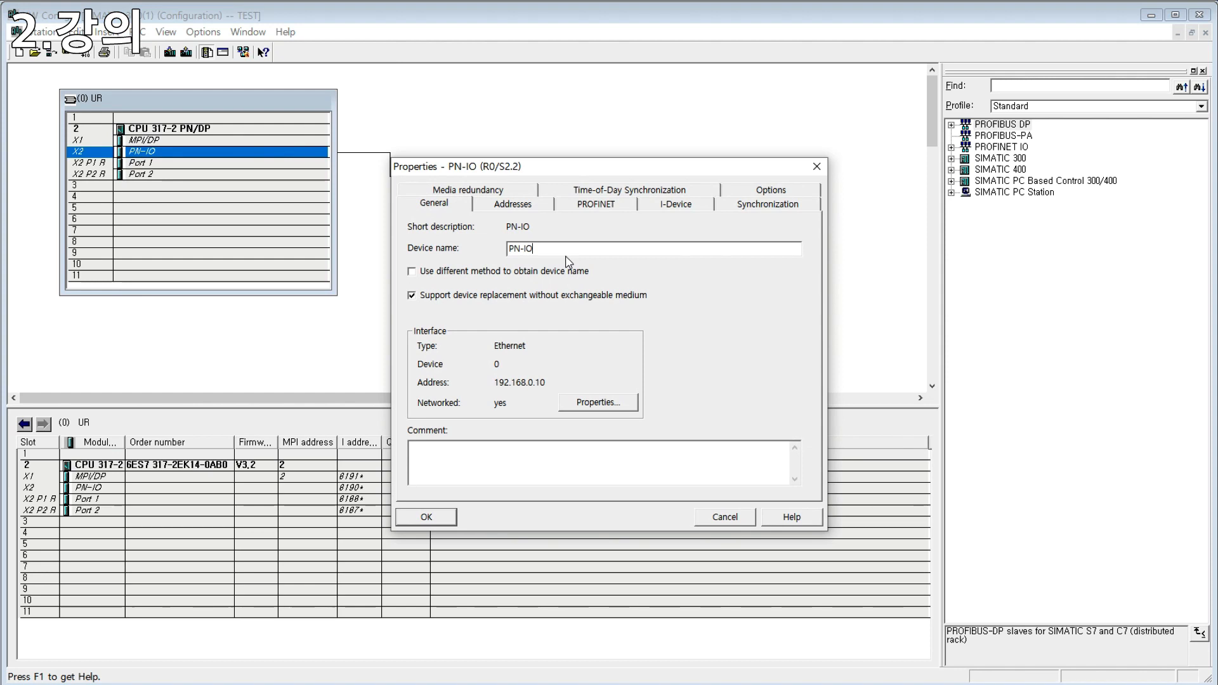
pyautogui.write('1')
pyautogui.press('BackSpace')
pyautogui.write('2')
pyautogui.click(407, 515)
pyautogui.click(467, 160)
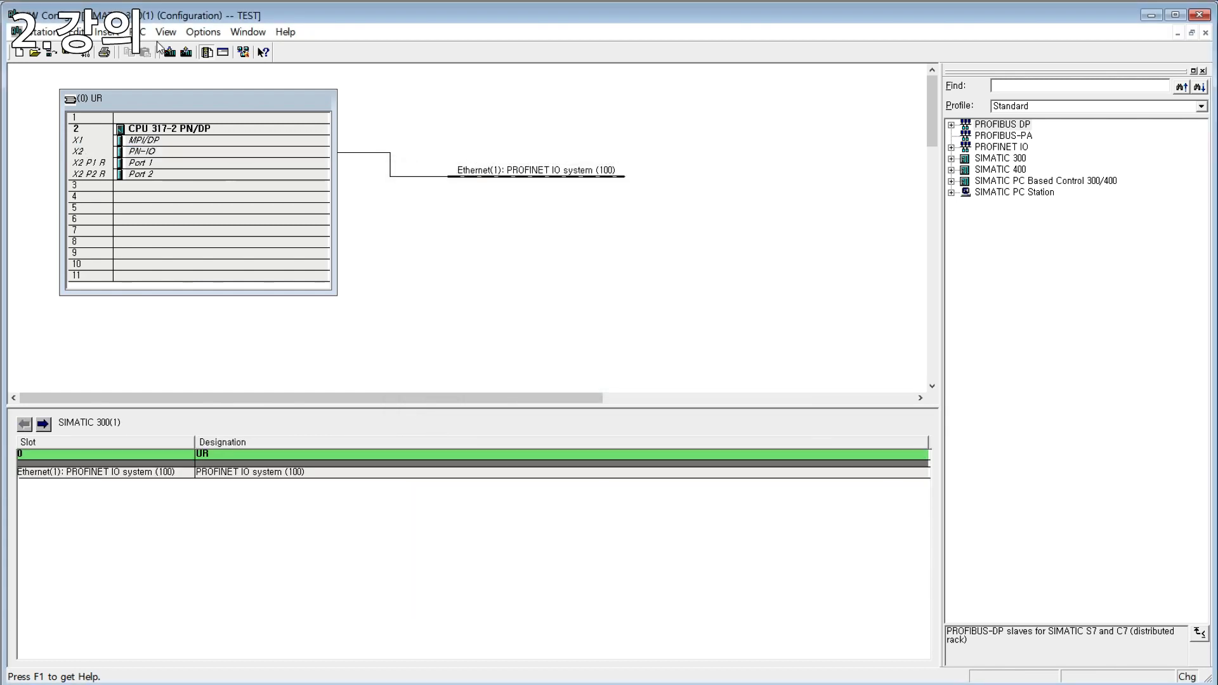
# - Add a SINAMICS V90 PN V1.0 drive from the PROFINET IO drives' GSD catalog folder to PROFINET IO system (100)
pyautogui.doubleClick(1007, 159)
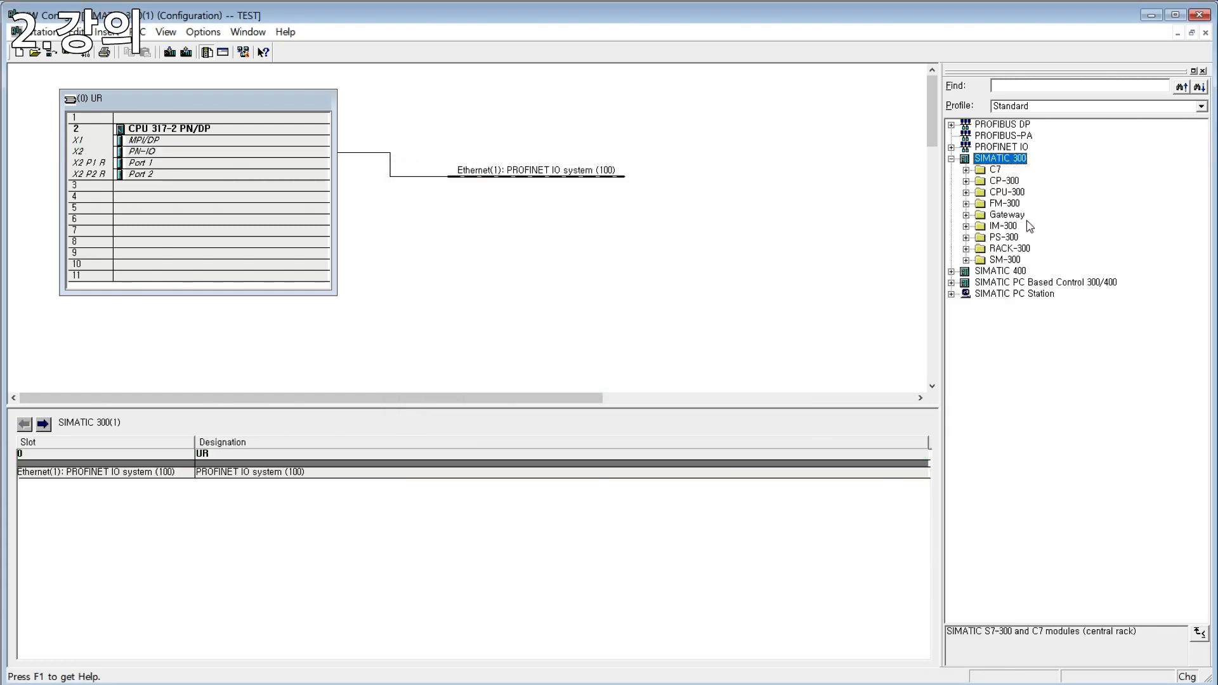
pyautogui.doubleClick(1009, 147)
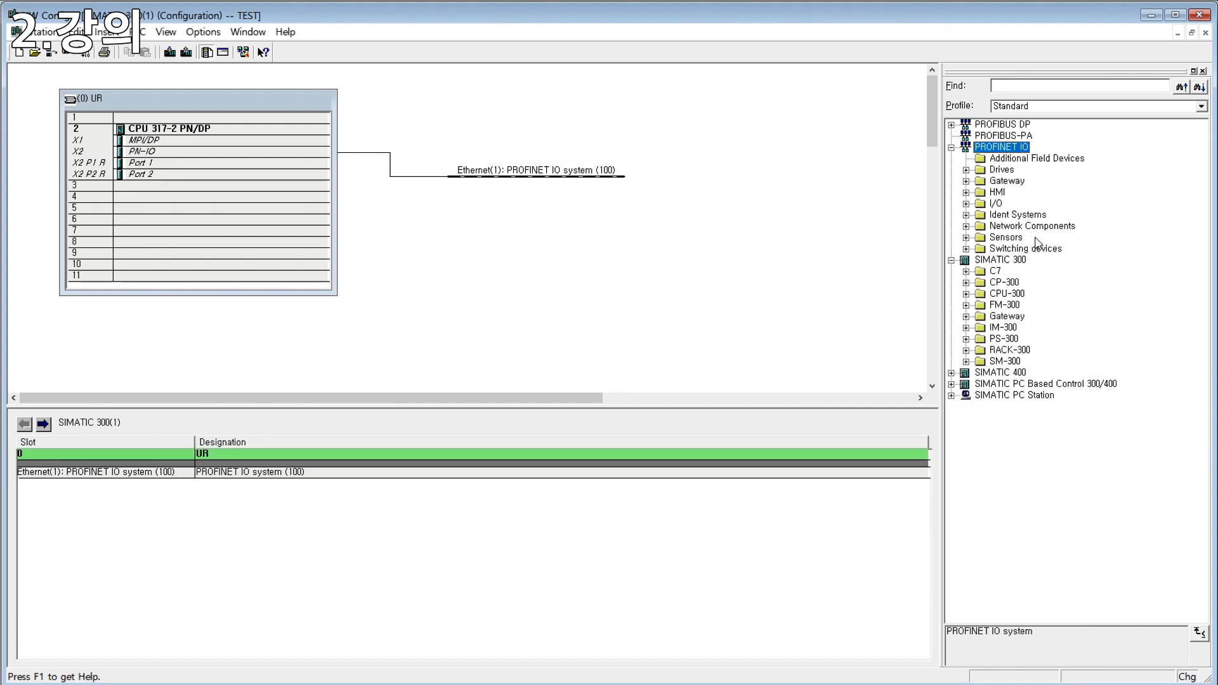
pyautogui.doubleClick(1008, 171)
pyautogui.doubleClick(1007, 173)
pyautogui.doubleClick(1008, 173)
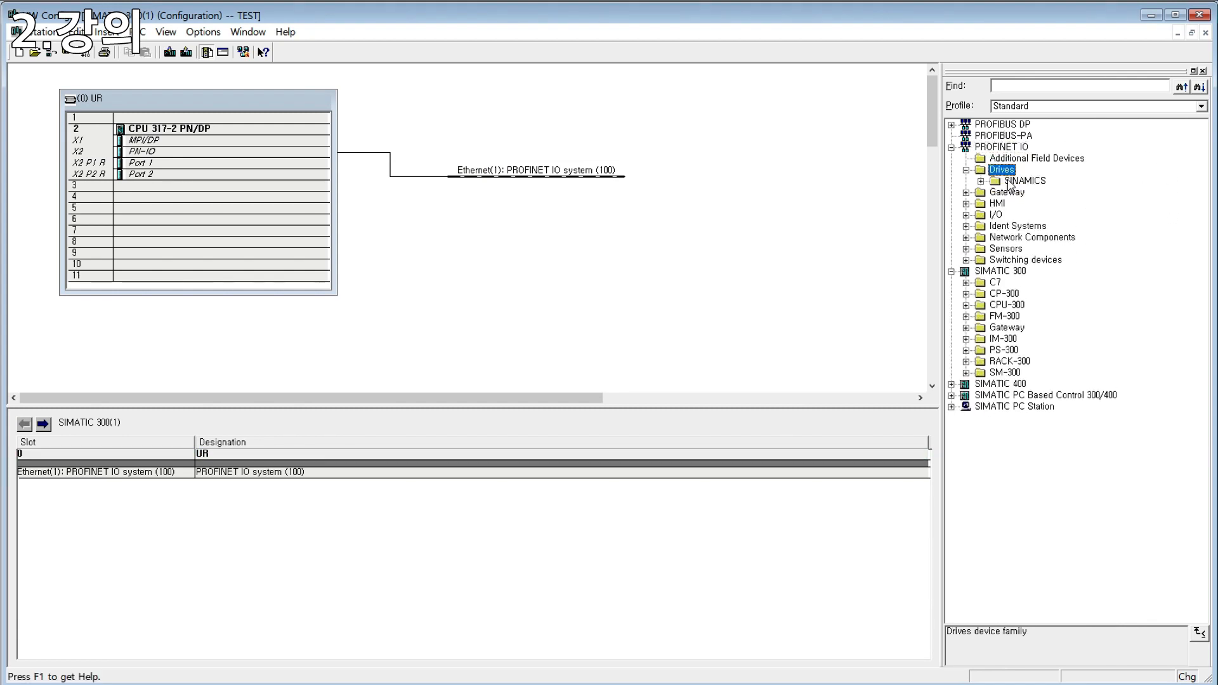
pyautogui.doubleClick(1018, 182)
pyautogui.click(1074, 374)
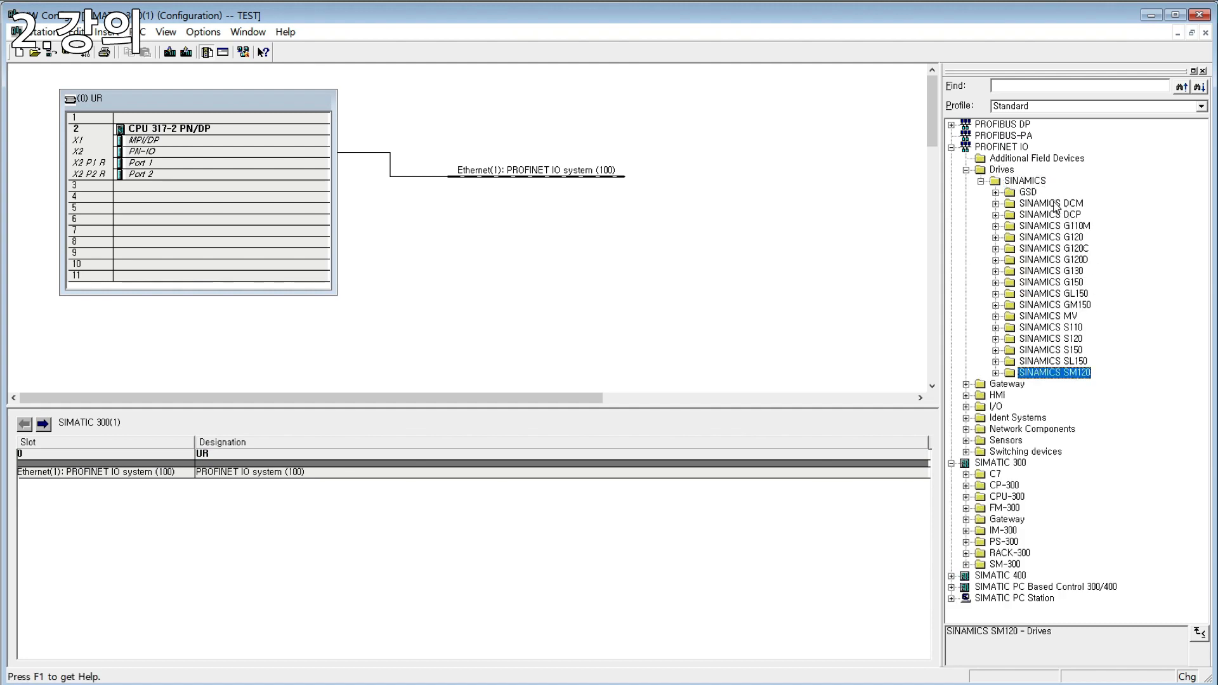
pyautogui.doubleClick(1028, 192)
pyautogui.moveTo(1104, 499); pyautogui.dragTo(545, 175)
pyautogui.click(608, 238)
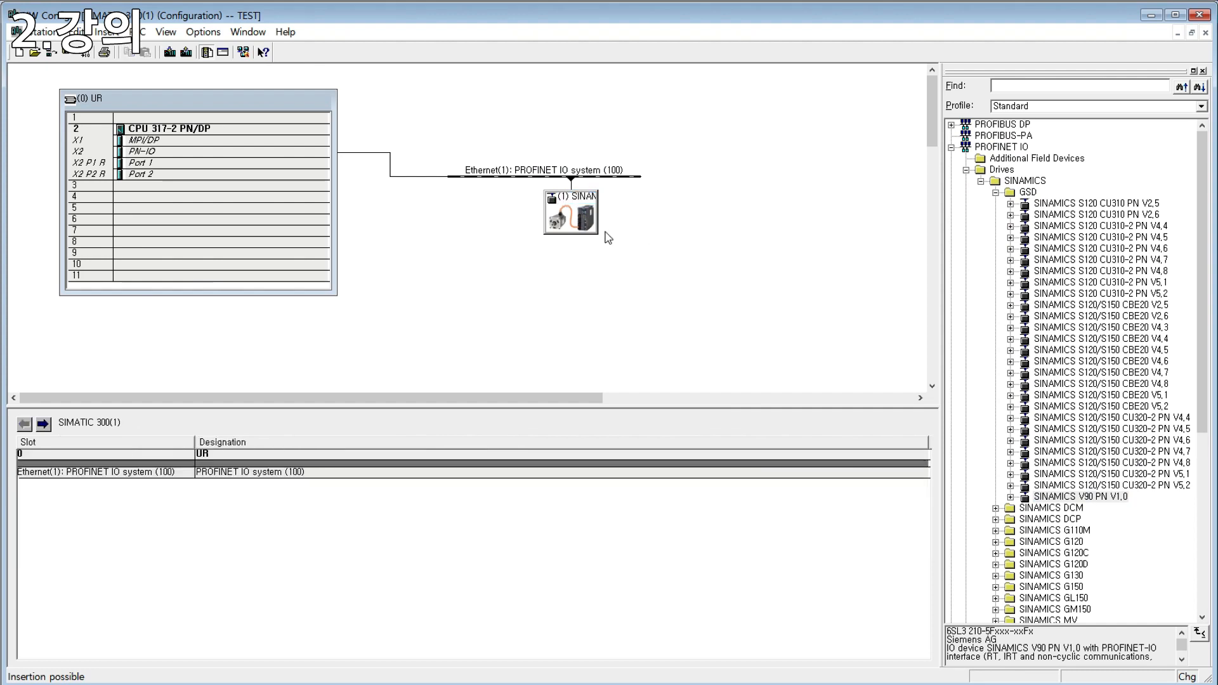
# - Insert Standard telegram 1, PZD 2/2 into slot 1.3 of the SINAMICS V90 PN drive
pyautogui.click(563, 223)
pyautogui.click(1011, 497)
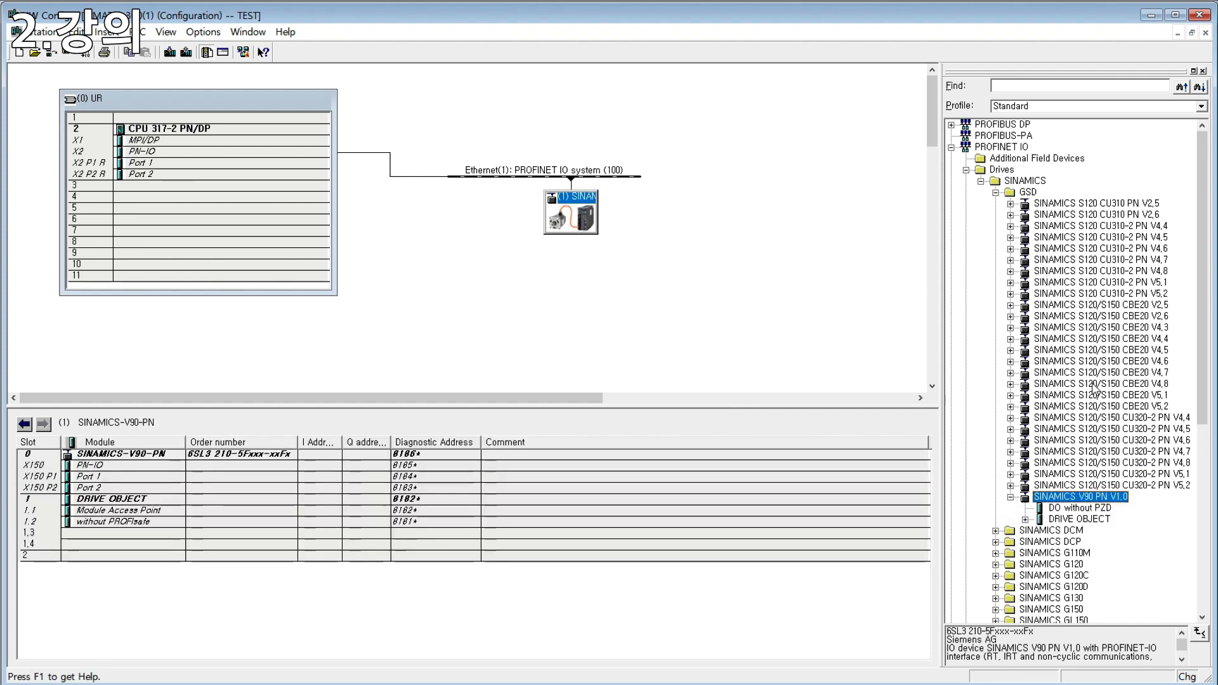
pyautogui.scroll(-2, 1140, 537)
pyautogui.click(1025, 452)
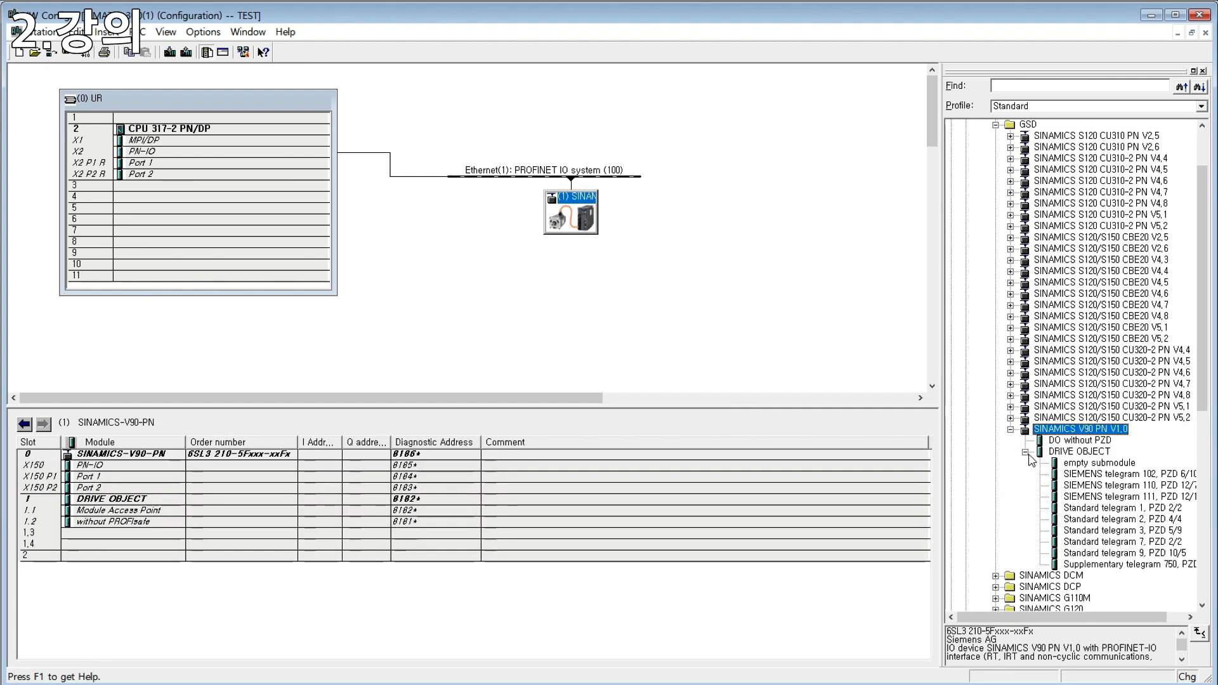
pyautogui.scroll(-3, 1152, 346)
pyautogui.click(637, 456)
pyautogui.click(641, 533)
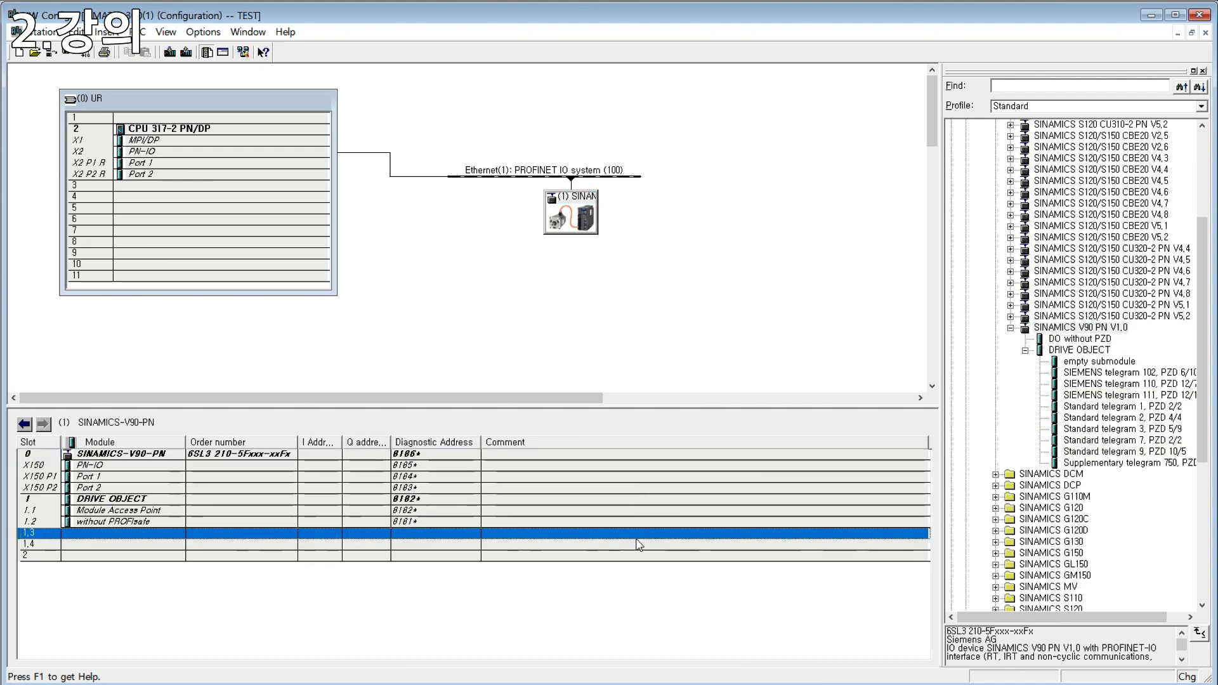
pyautogui.click(1135, 395)
pyautogui.moveTo(1163, 410); pyautogui.dragTo(588, 533)
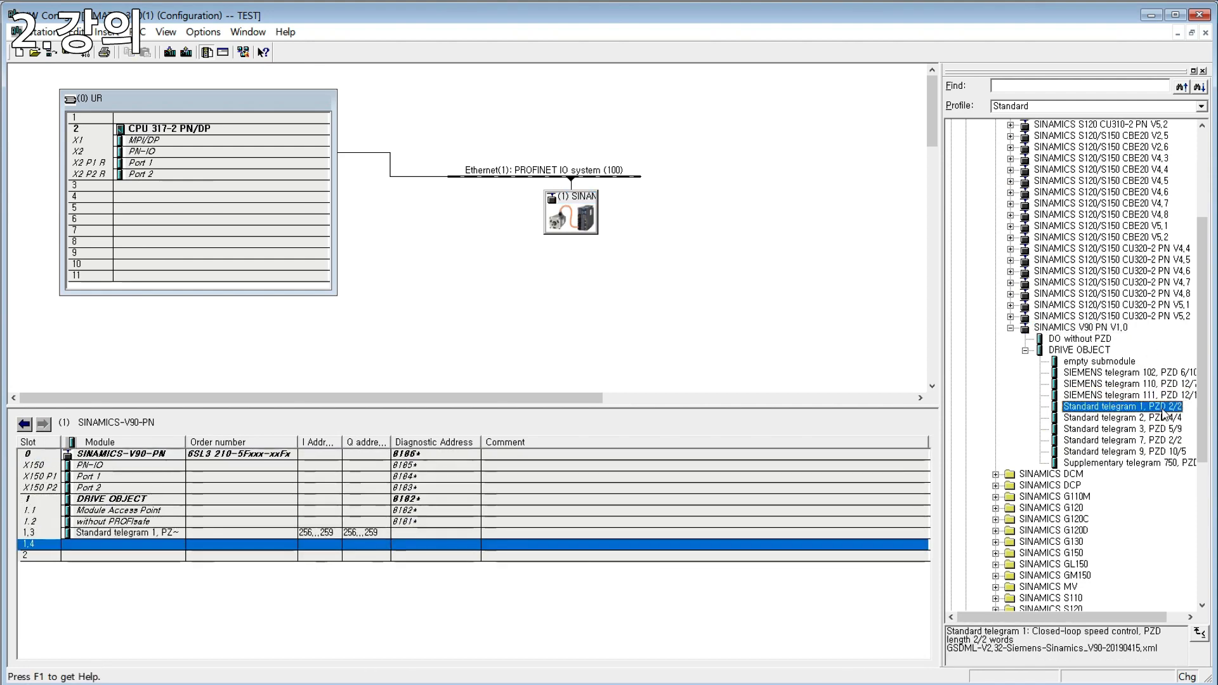
# - Check the V90 drive's general properties, including its device name, and accept them unchanged
pyautogui.click(638, 312)
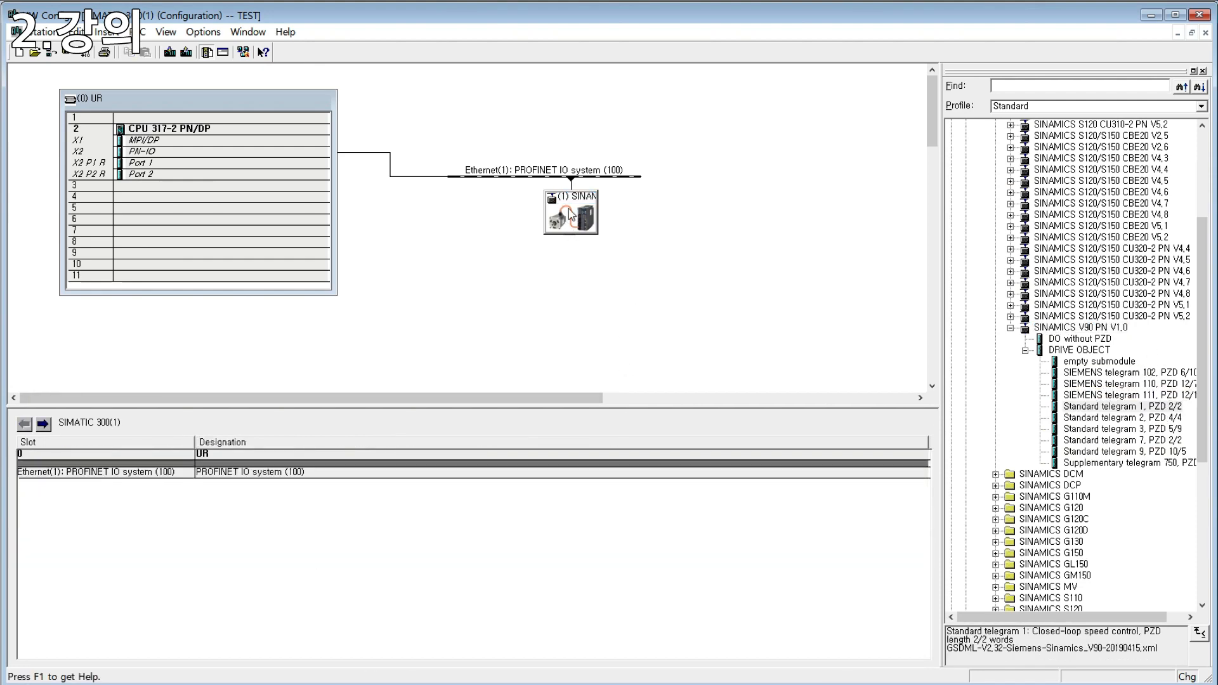
pyautogui.doubleClick(571, 213)
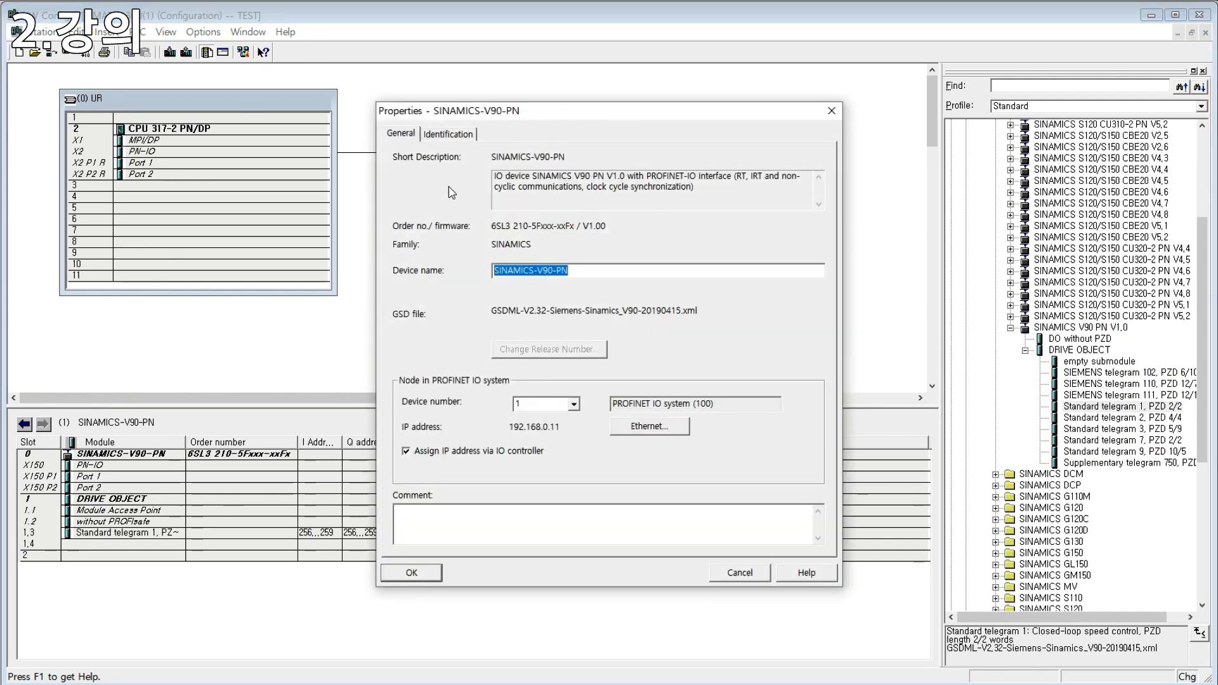
pyautogui.click(649, 267)
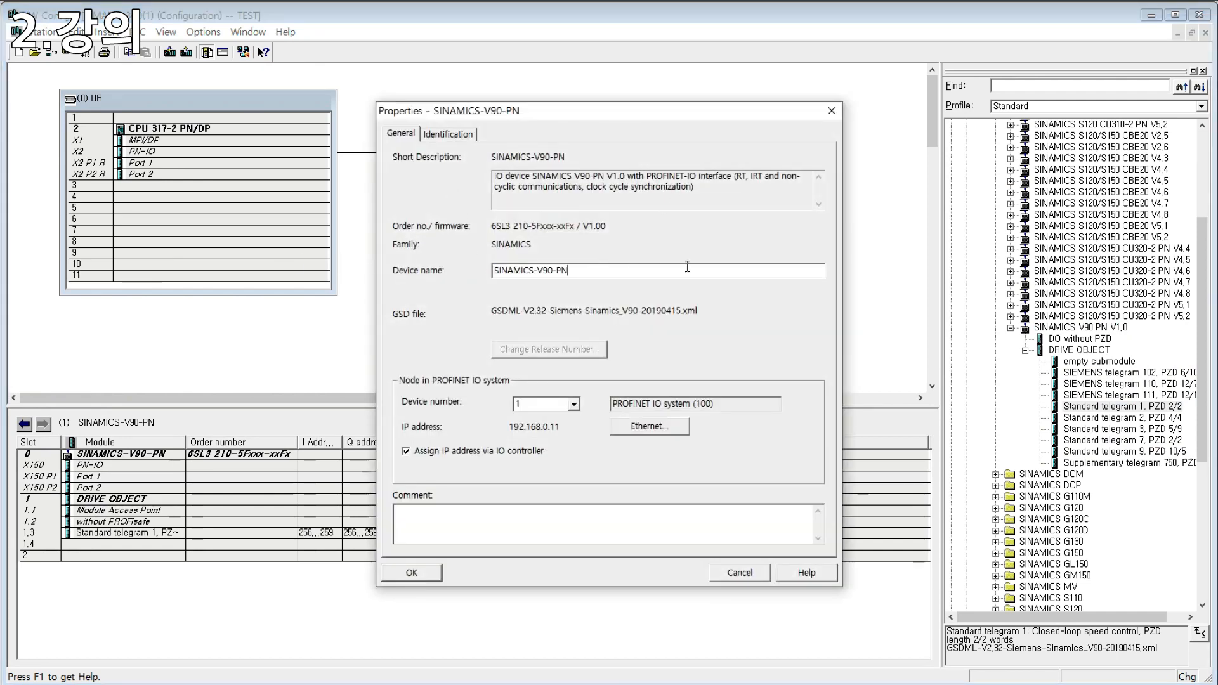
pyautogui.click(411, 572)
# - Move the first V90 drive aside below the network line and add a second SINAMICS V90 PN V1.0 to PROFINET IO system (100)
pyautogui.click(590, 203)
pyautogui.moveTo(565, 260); pyautogui.dragTo(466, 262)
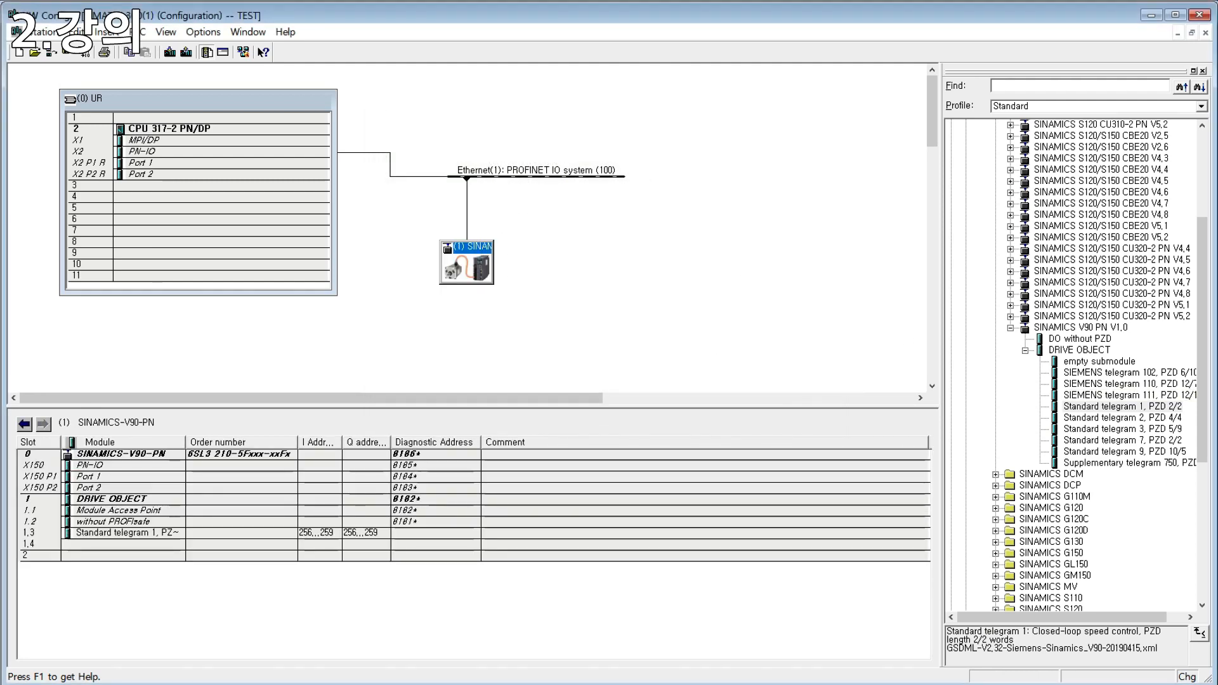
pyautogui.moveTo(1080, 327); pyautogui.dragTo(603, 181)
# - Set the second drive's device name to SINAMICS-V90-PN-2 and the first drive's to SINAMICS-V90-PN-1
pyautogui.doubleClick(618, 219)
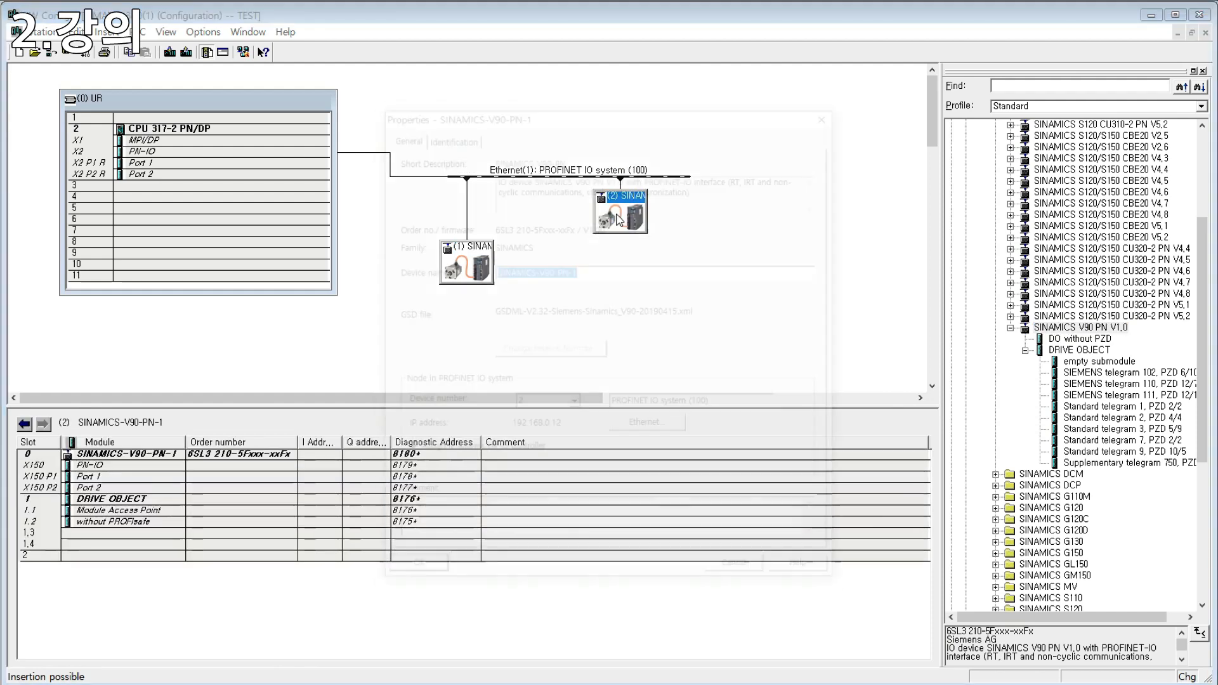
pyautogui.click(592, 271)
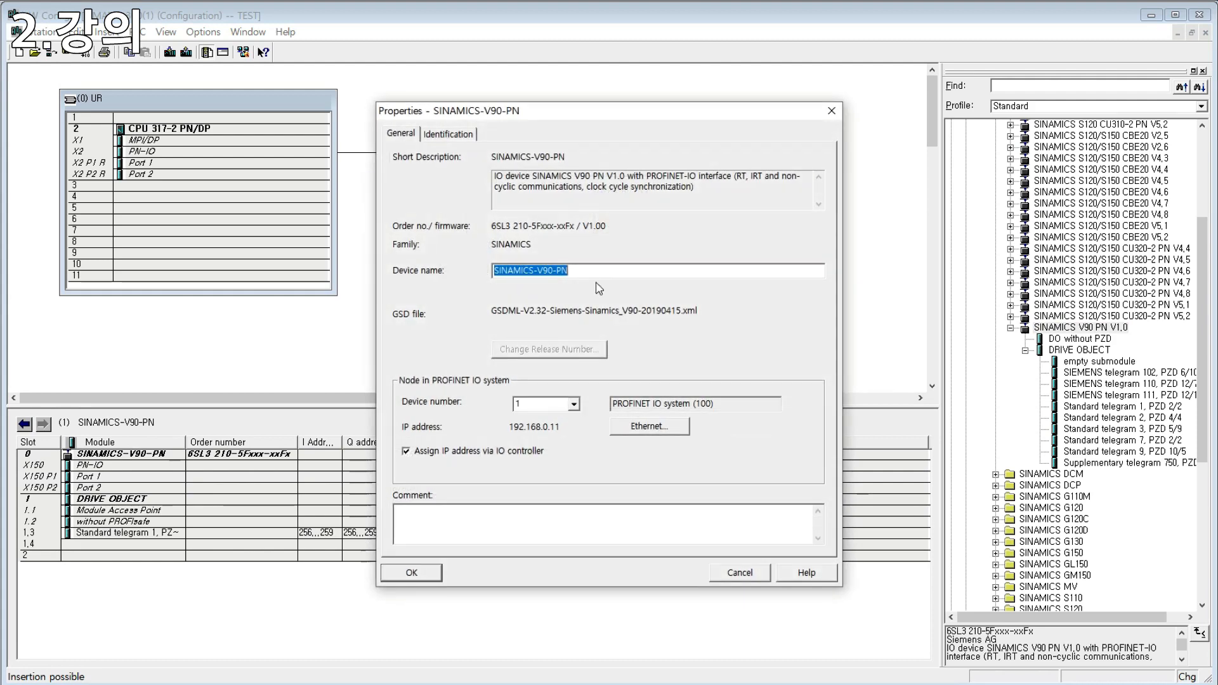
pyautogui.click(691, 269)
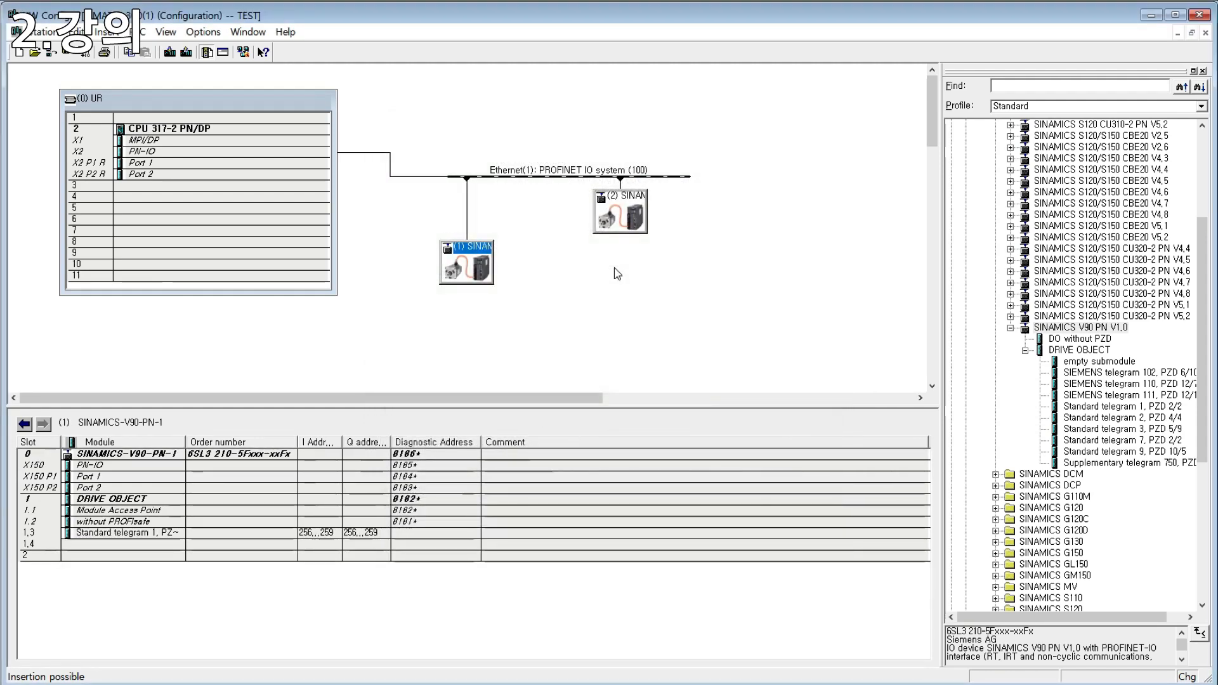
pyautogui.click(729, 302)
# - Add a third SINAMICS V90 PN V1.0 drive to PROFINET IO system (100) and extend its device name with a hyphenated suffix
pyautogui.moveTo(1115, 330); pyautogui.dragTo(587, 183)
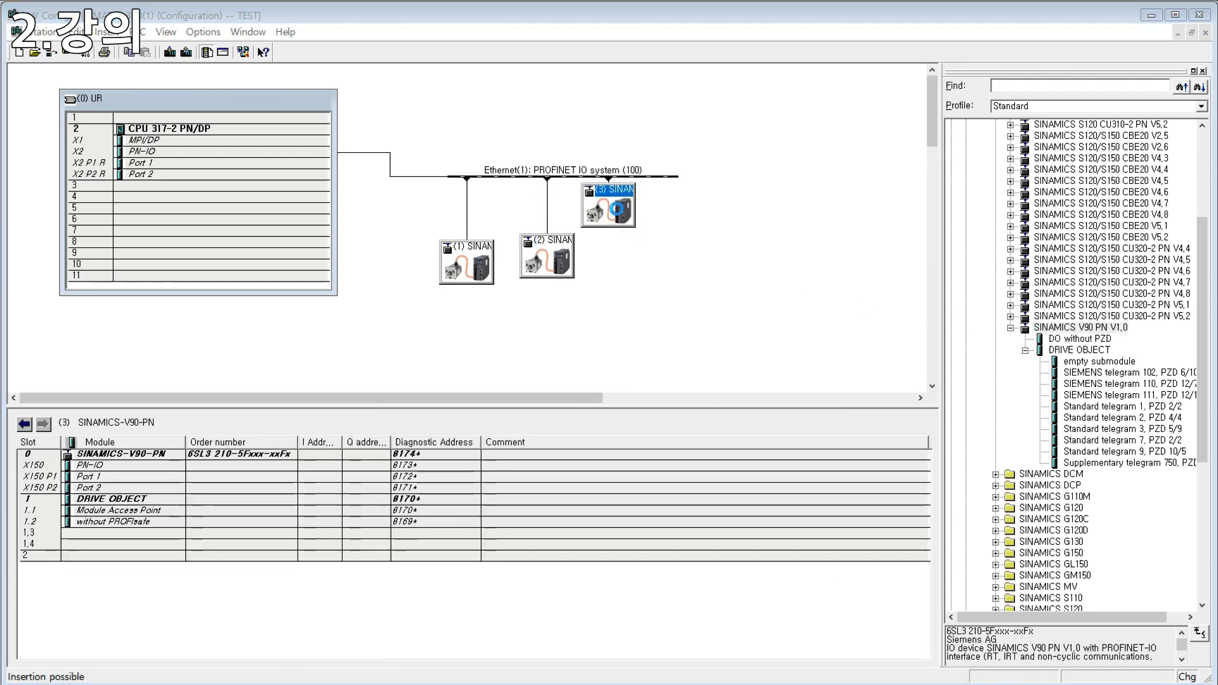
pyautogui.doubleClick(625, 254)
pyautogui.click(627, 274)
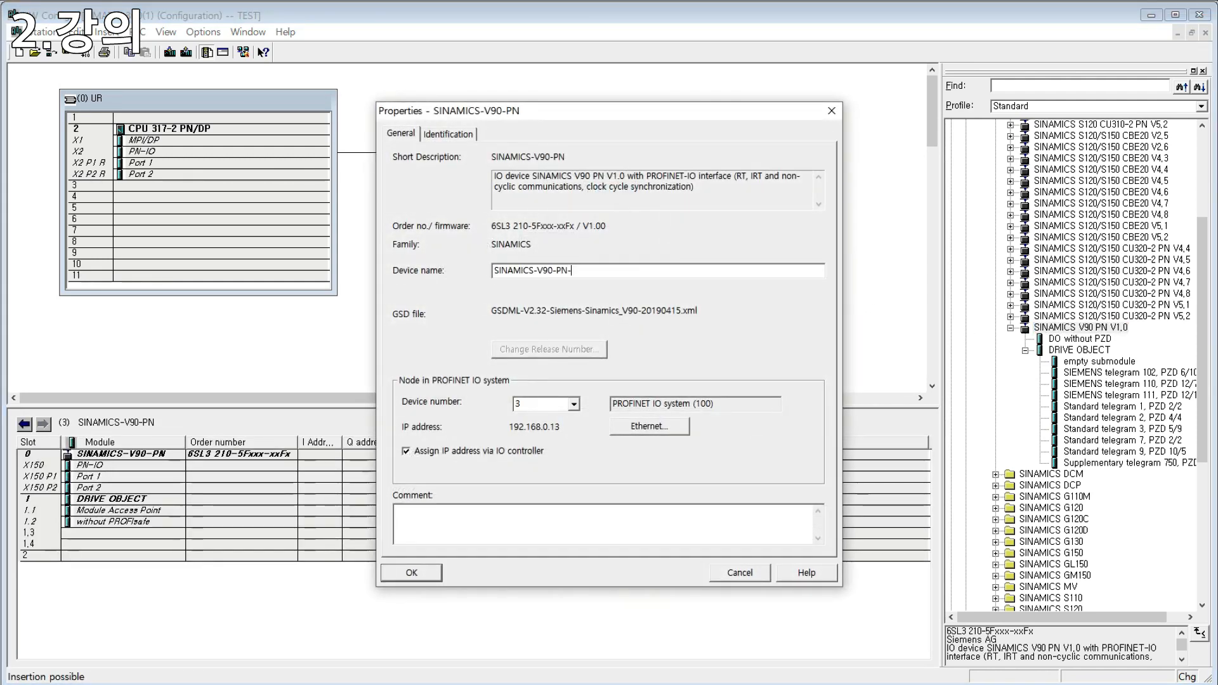
pyautogui.write('-')
pyautogui.press('Return')
# - Check the device names and module lists of the second and first V90 drives
pyautogui.click(631, 274)
pyautogui.click(571, 273)
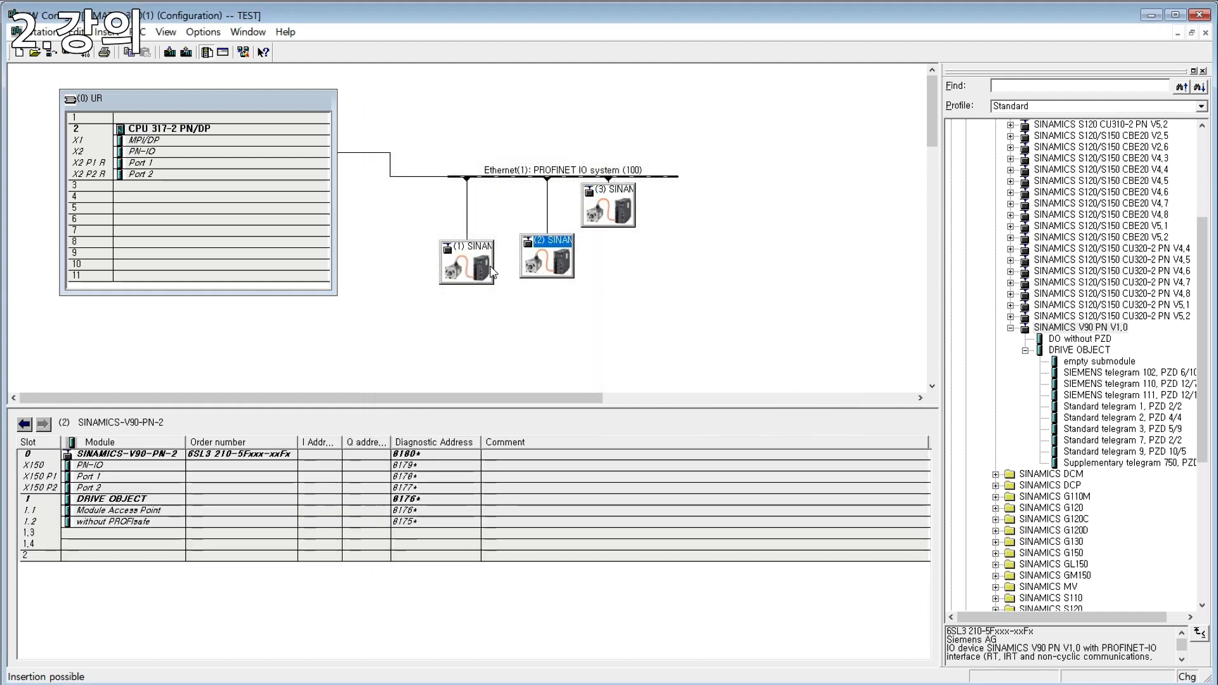
pyautogui.click(492, 271)
# - Assign the device name sinamics-v90-pn-1 to the online SINAMICS node at 192.168.0.101 through Edit Ethernet Node
pyautogui.click(141, 32)
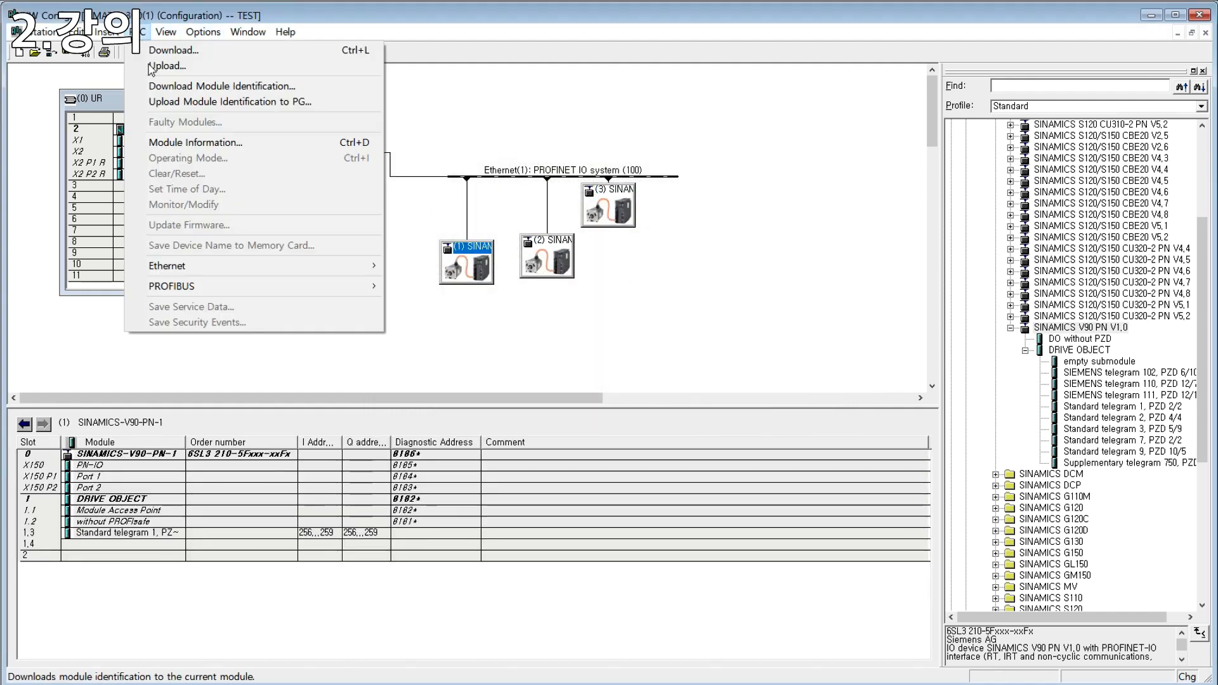
pyautogui.moveTo(226, 268)
pyautogui.click(445, 265)
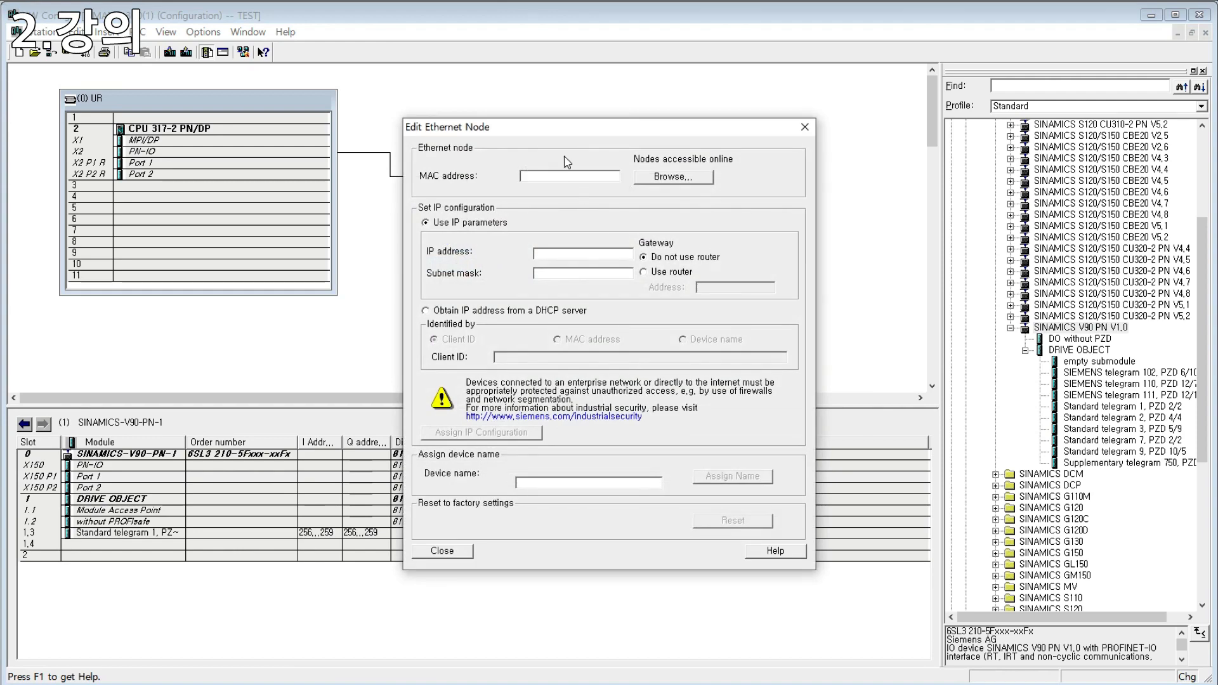
pyautogui.click(673, 177)
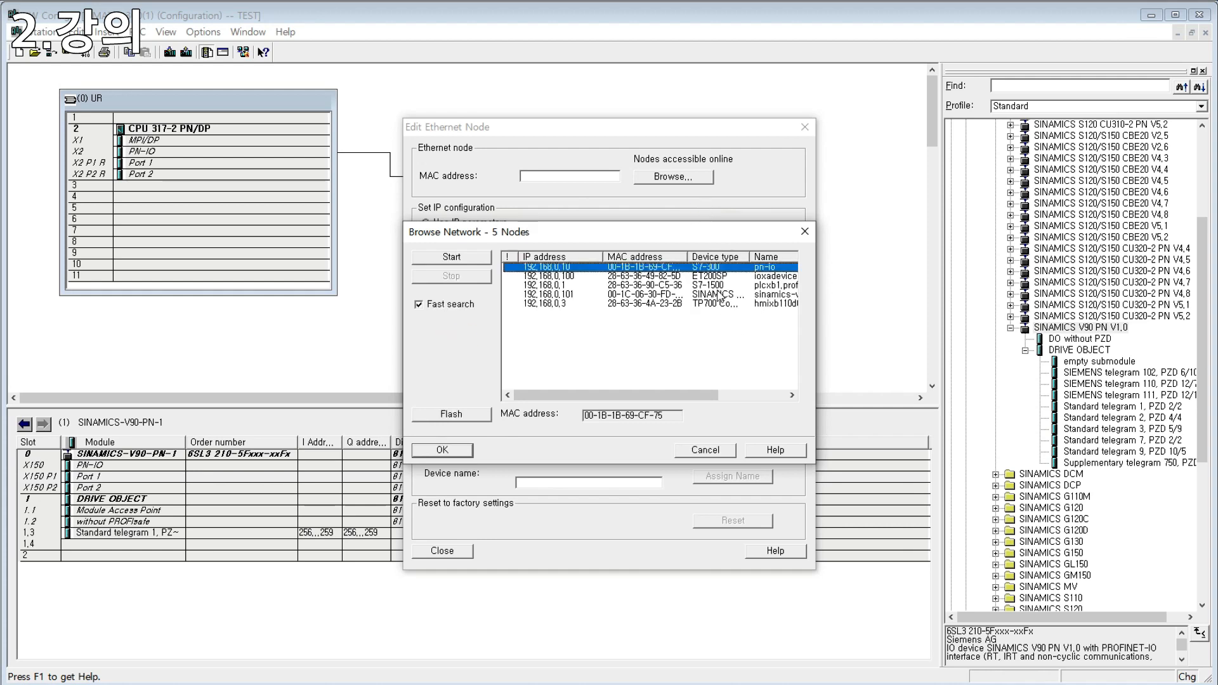
pyautogui.click(721, 295)
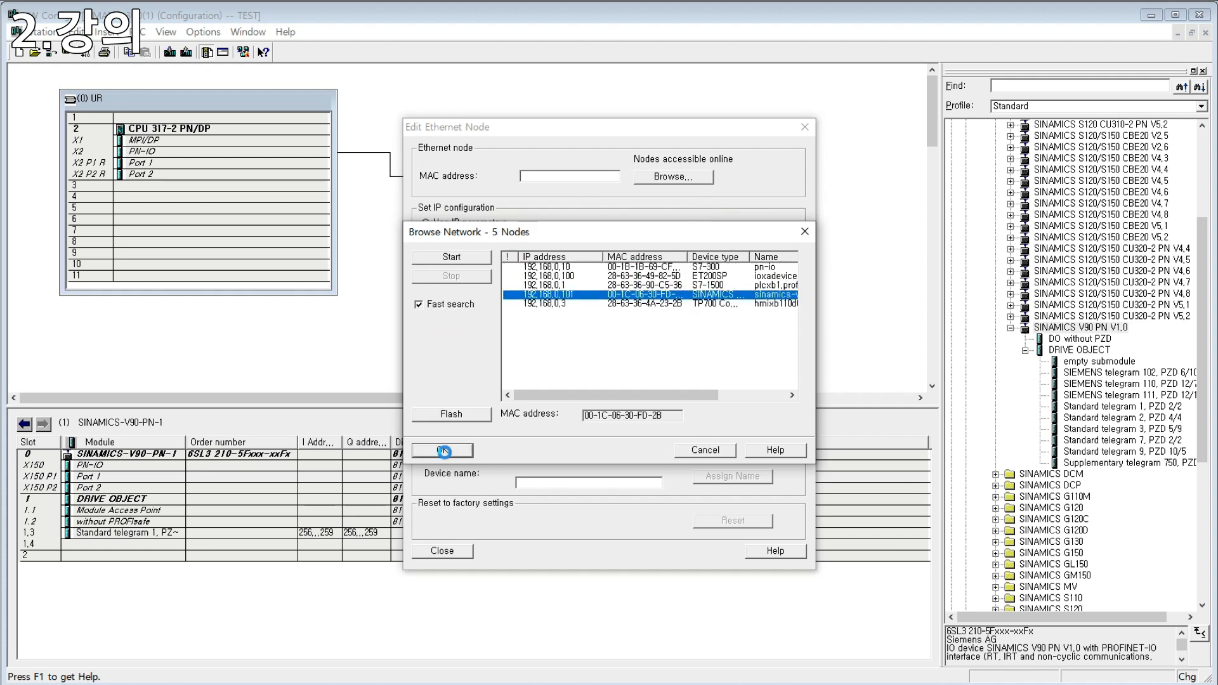
pyautogui.click(444, 452)
pyautogui.click(636, 488)
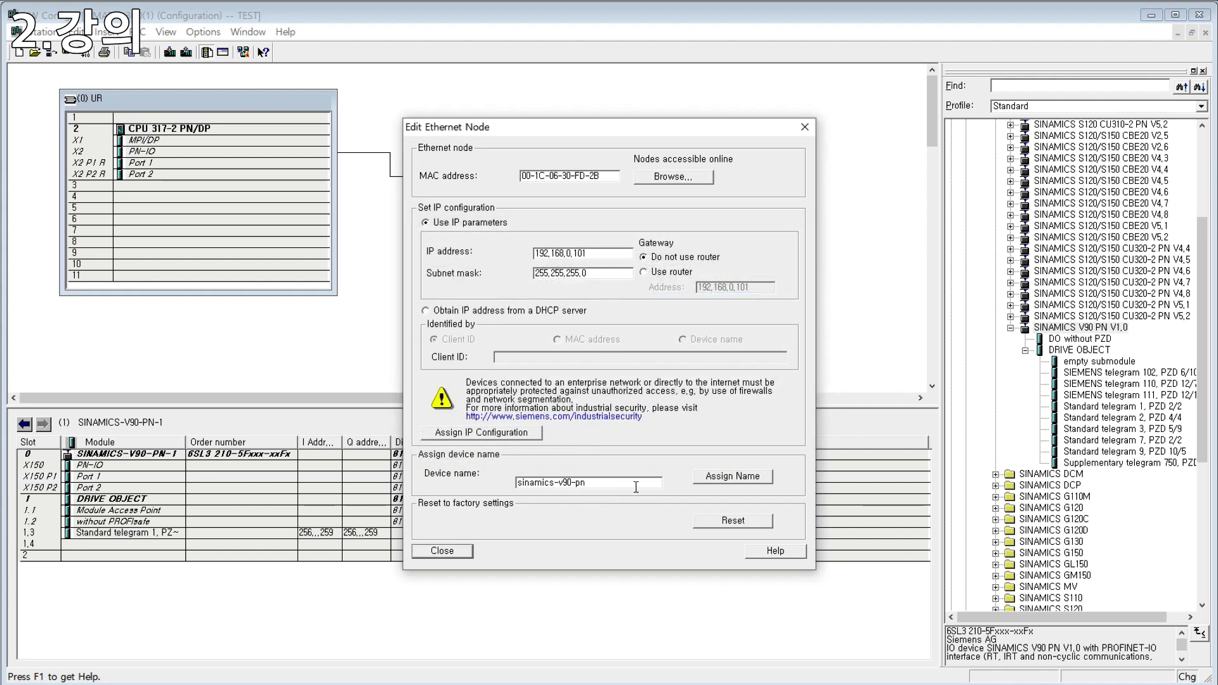
pyautogui.click(736, 476)
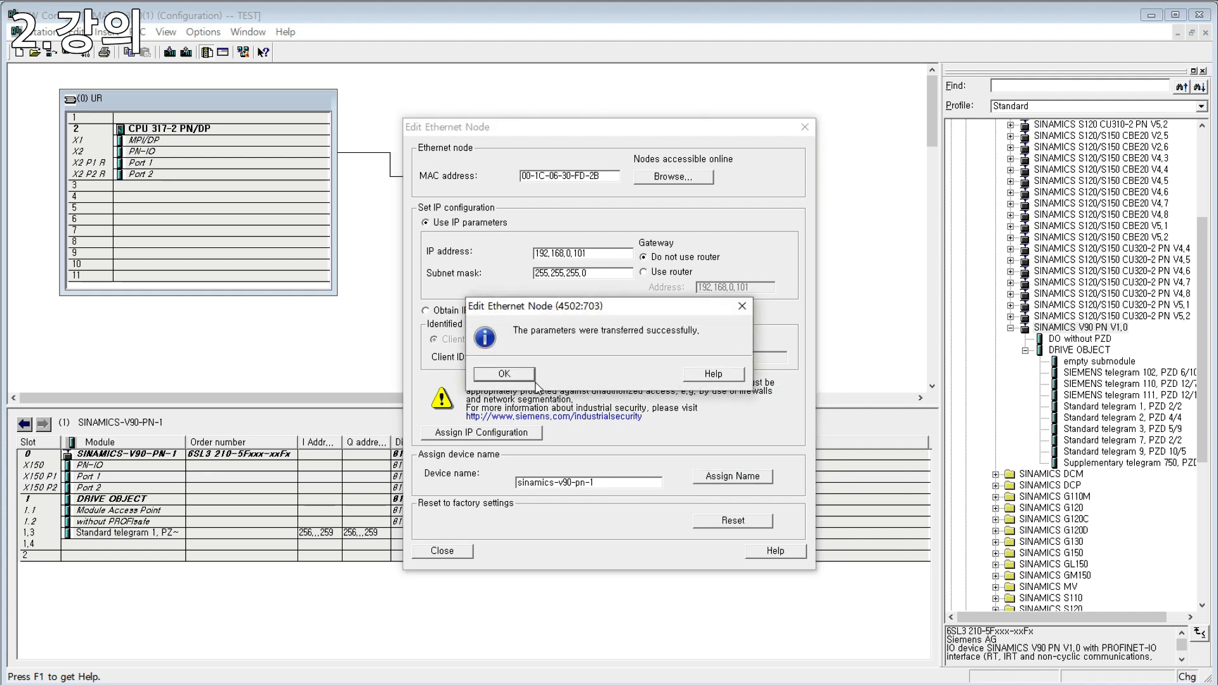
pyautogui.click(504, 374)
pyautogui.click(442, 550)
# - Delete the second and third SINAMICS V90 drives from PROFINET IO system (100)
pyautogui.click(527, 260)
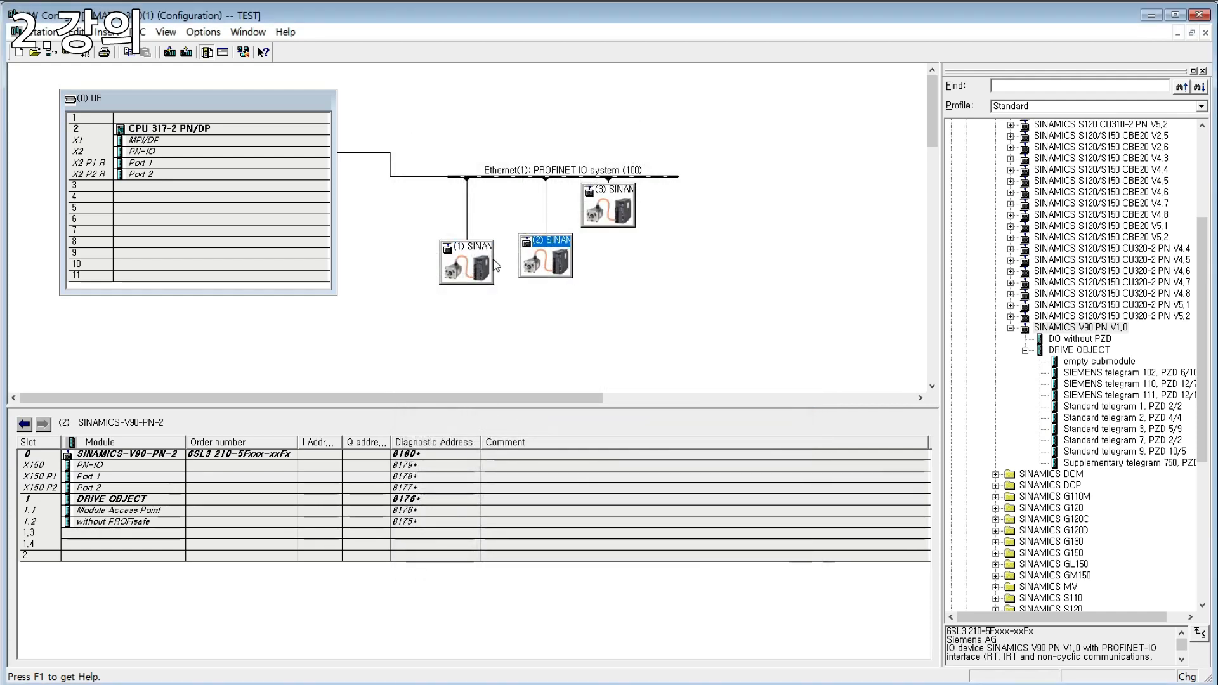
pyautogui.click(587, 256)
pyautogui.click(544, 251)
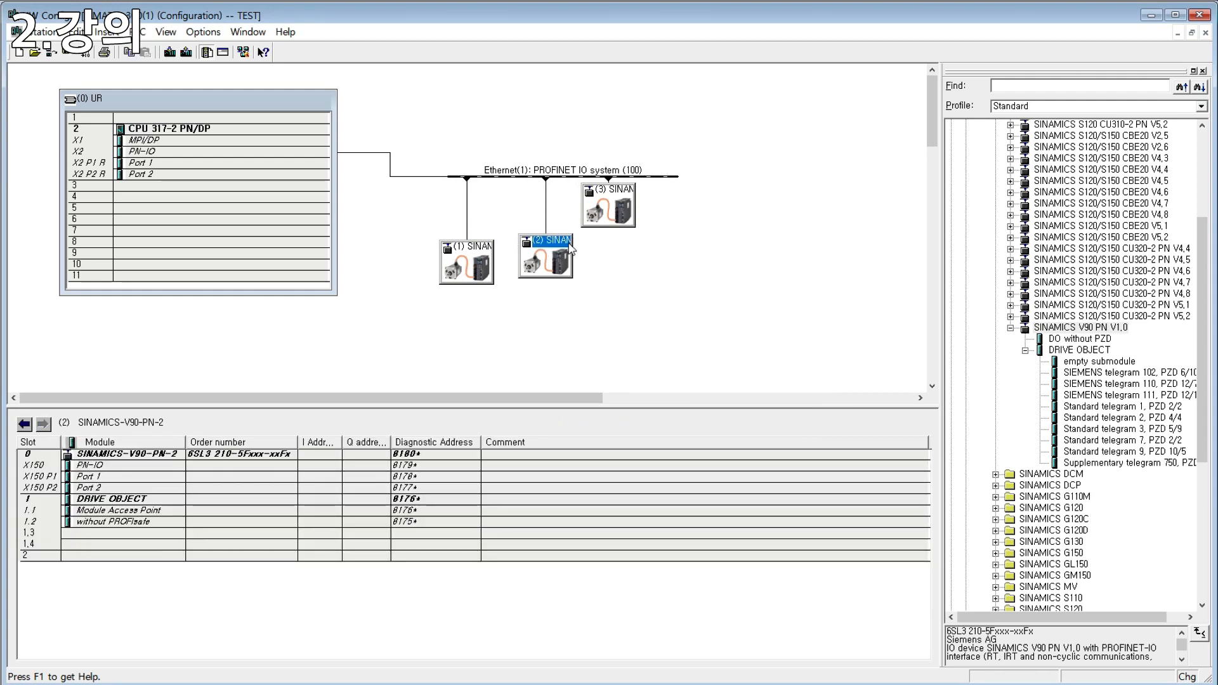
pyautogui.press('Delete')
pyautogui.click(575, 379)
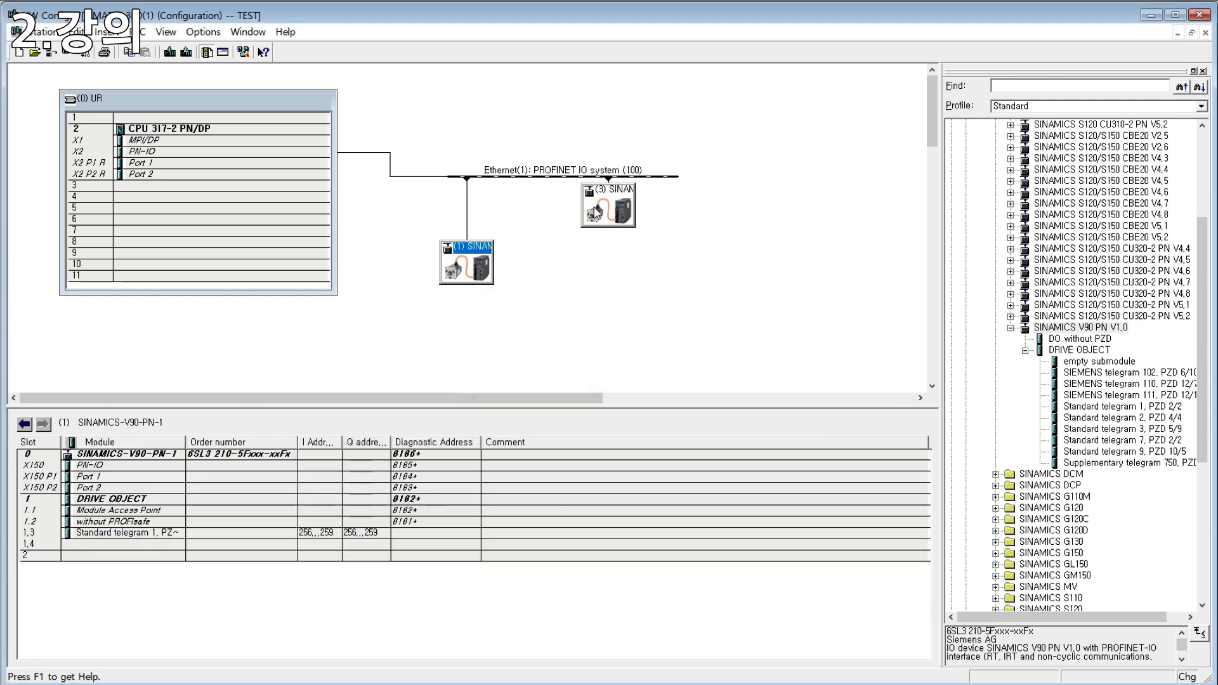
pyautogui.click(596, 213)
pyautogui.press('Delete')
pyautogui.press('Return')
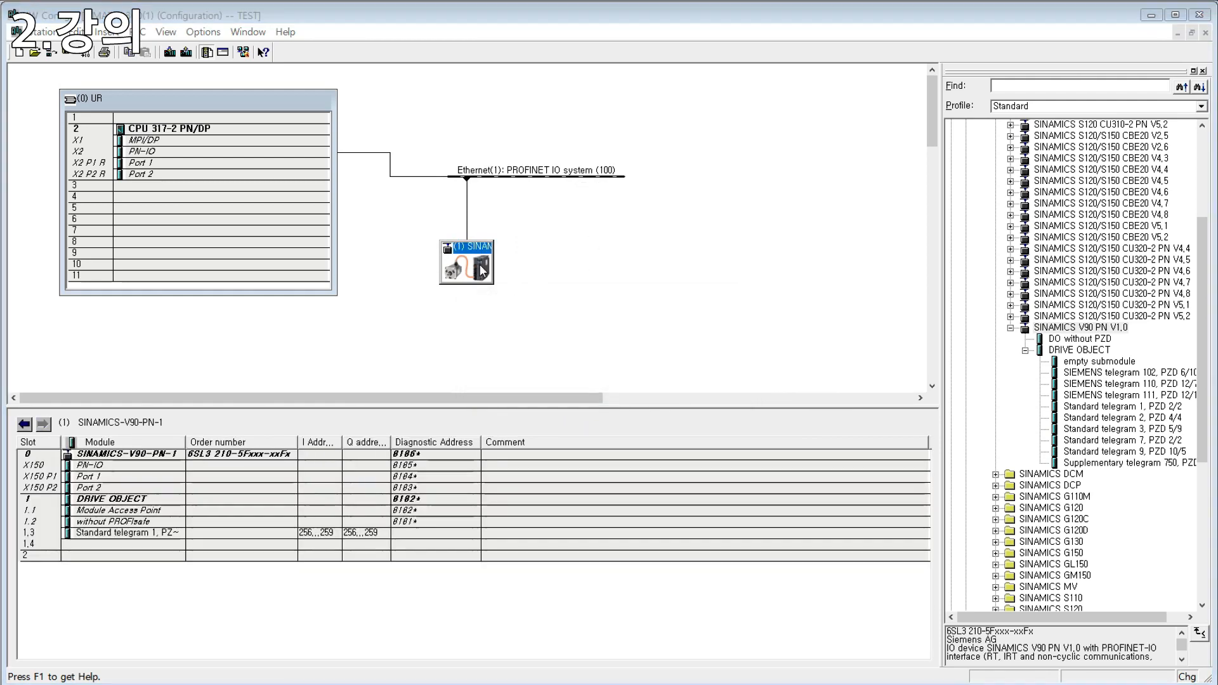
# - Save and compile the hardware configuration, accepting that the station's online window is closed
pyautogui.doubleClick(482, 271)
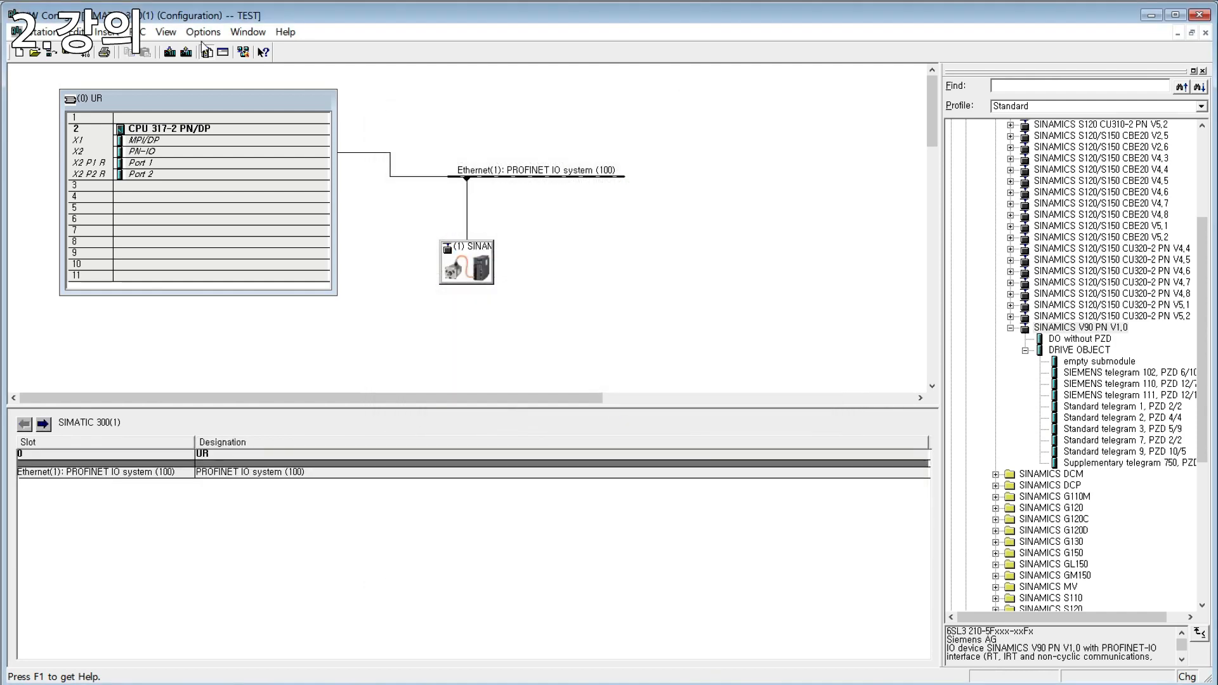
pyautogui.click(49, 53)
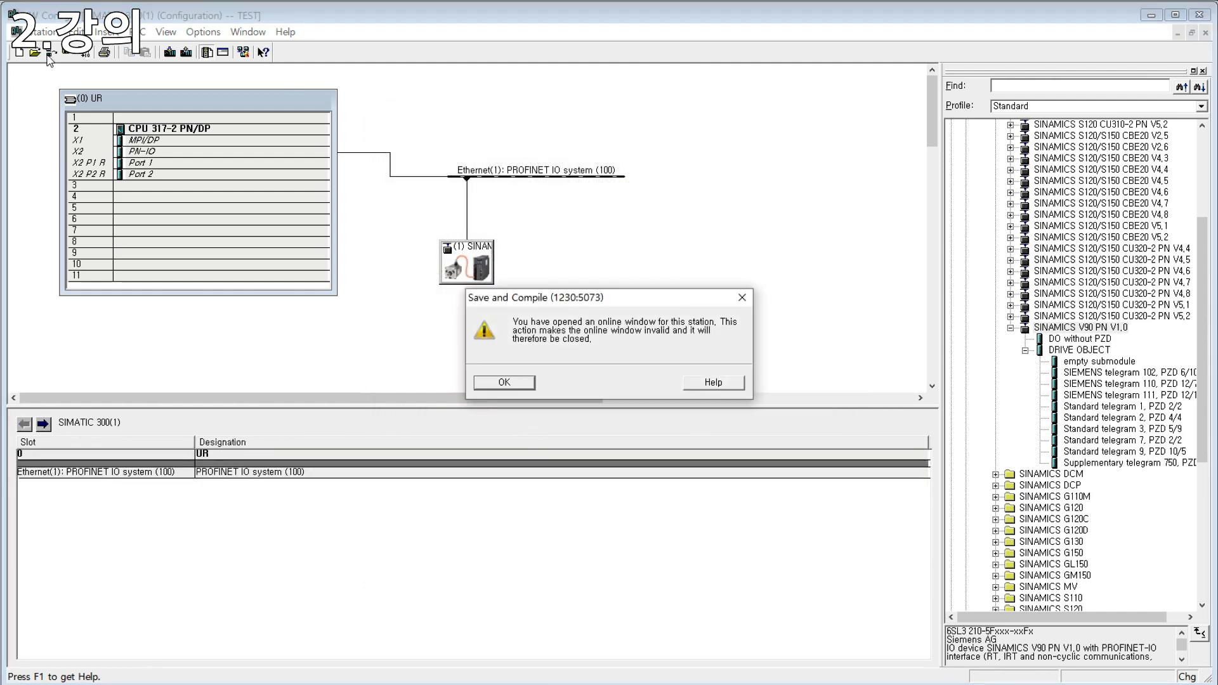
pyautogui.click(504, 381)
# - Download the hardware configuration to the CPU 317-2 PN/DP at 192.168.0.10, stopping the module for loading and restarting it
pyautogui.click(68, 52)
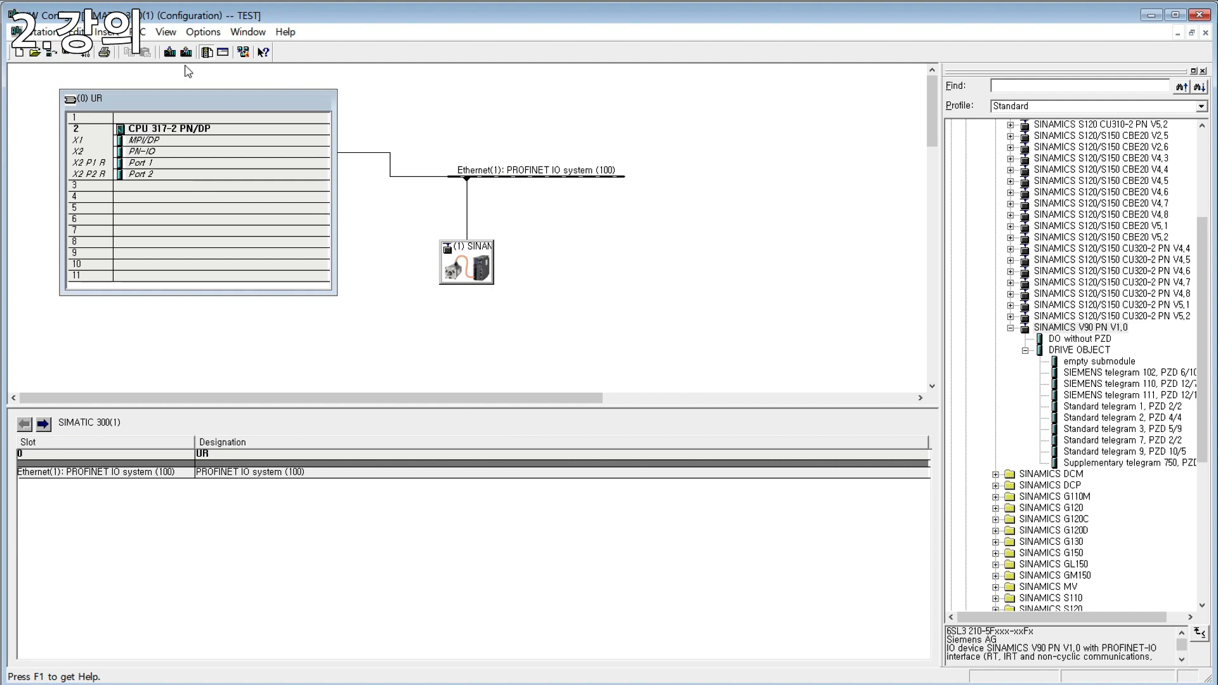
pyautogui.click(574, 443)
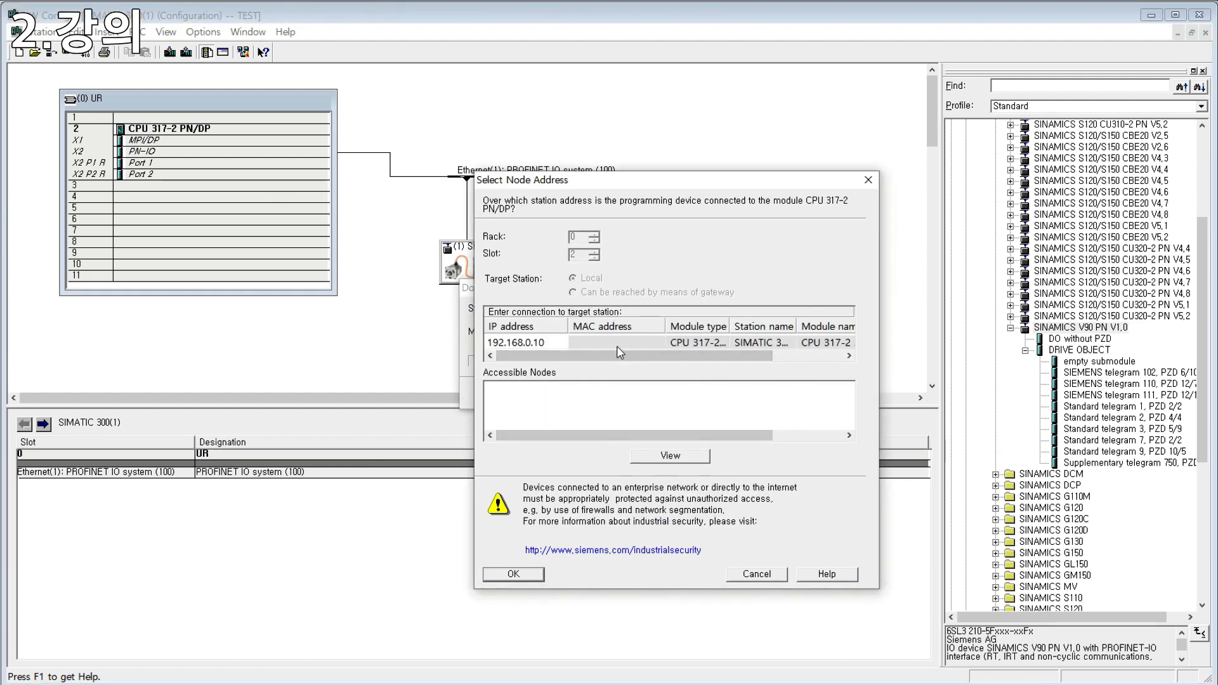
pyautogui.moveTo(615, 357); pyautogui.dragTo(539, 371)
pyautogui.click(516, 580)
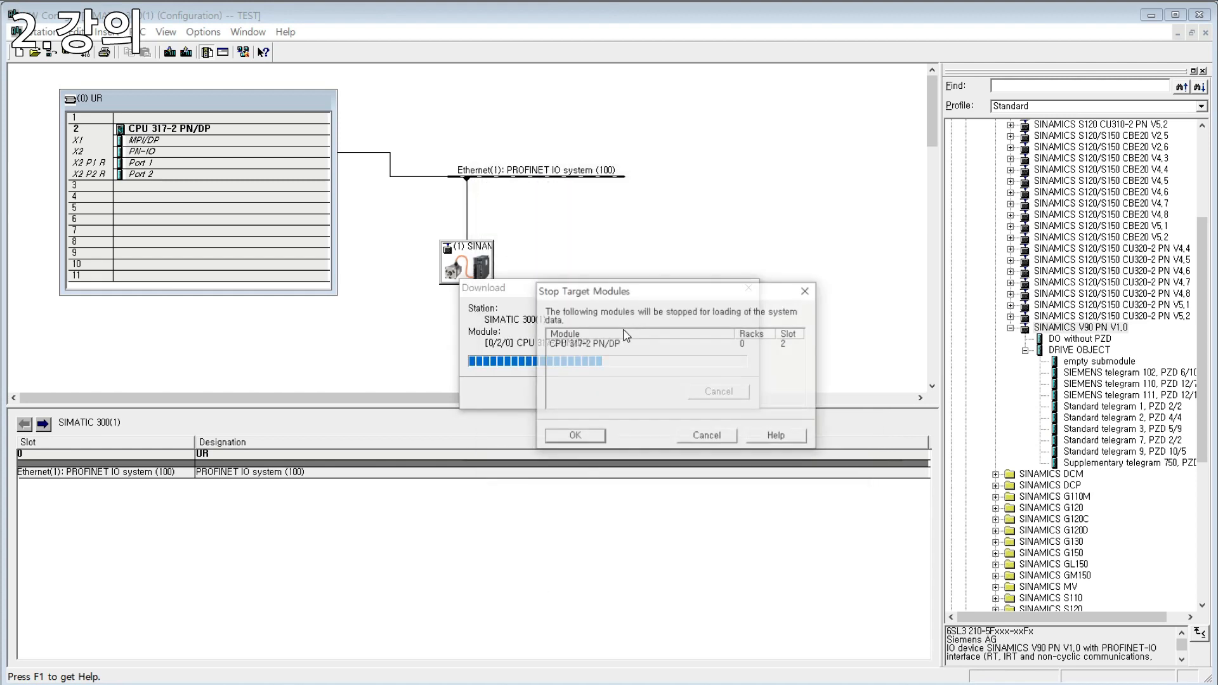
pyautogui.click(599, 439)
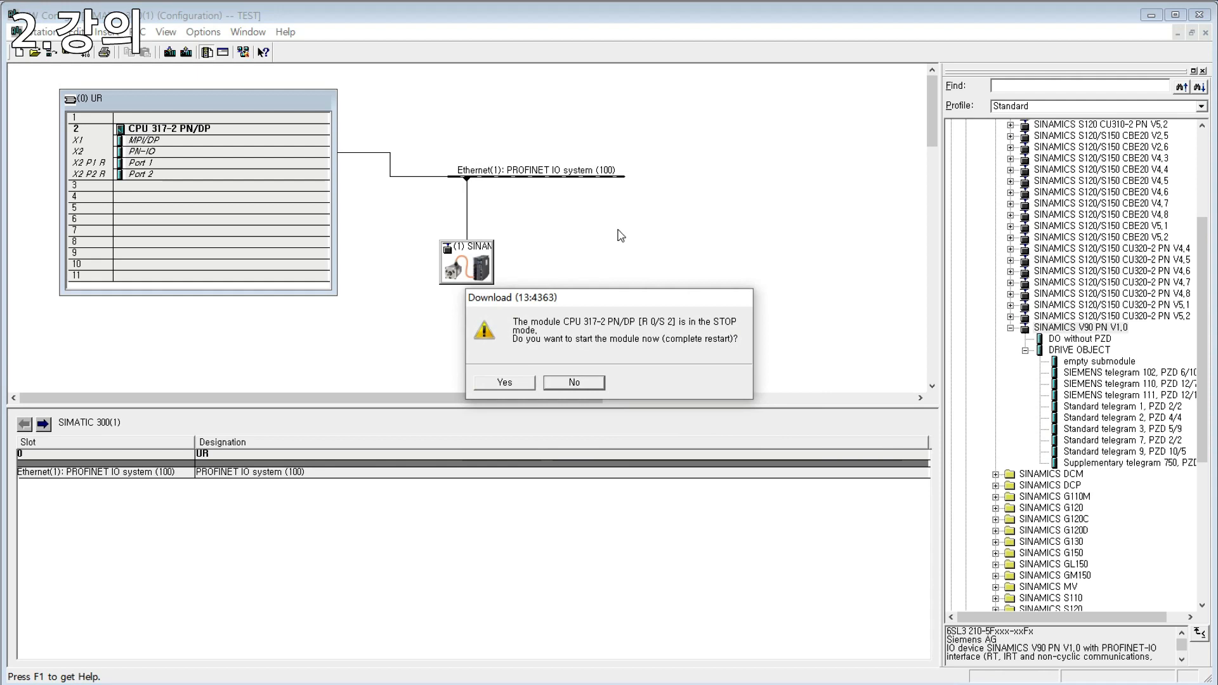
pyautogui.click(508, 384)
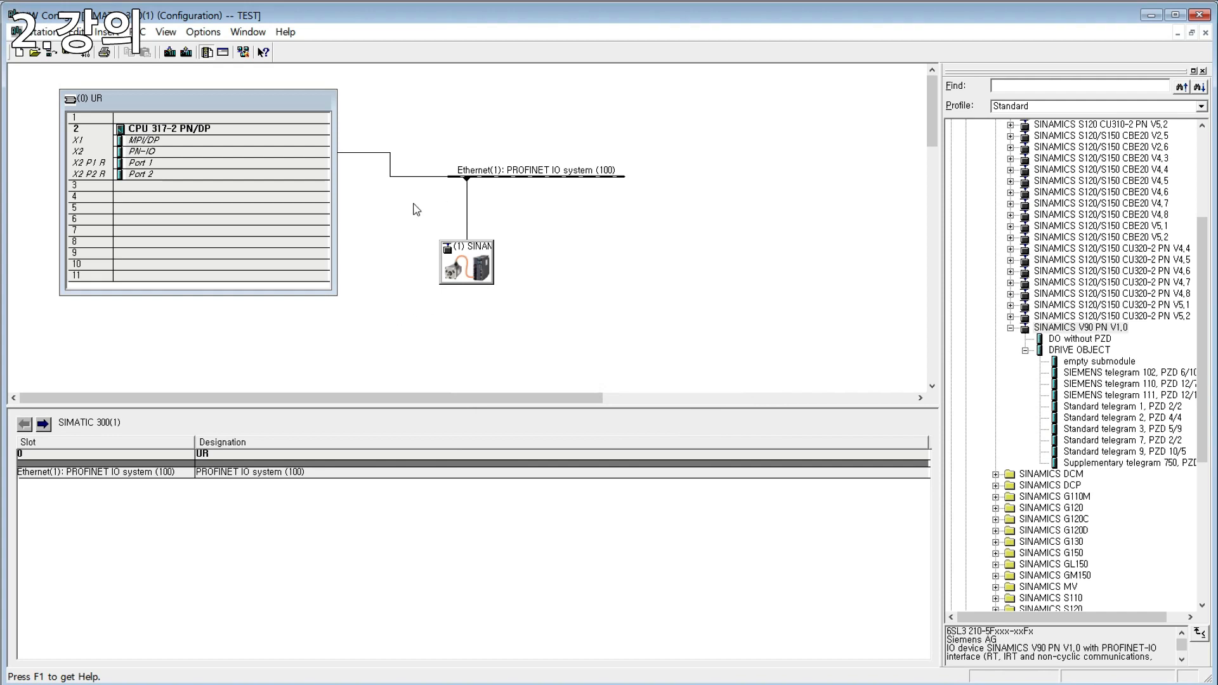
# - Move the remaining V90 drive up close beneath the middle of the PROFINET IO system line
pyautogui.click(253, 188)
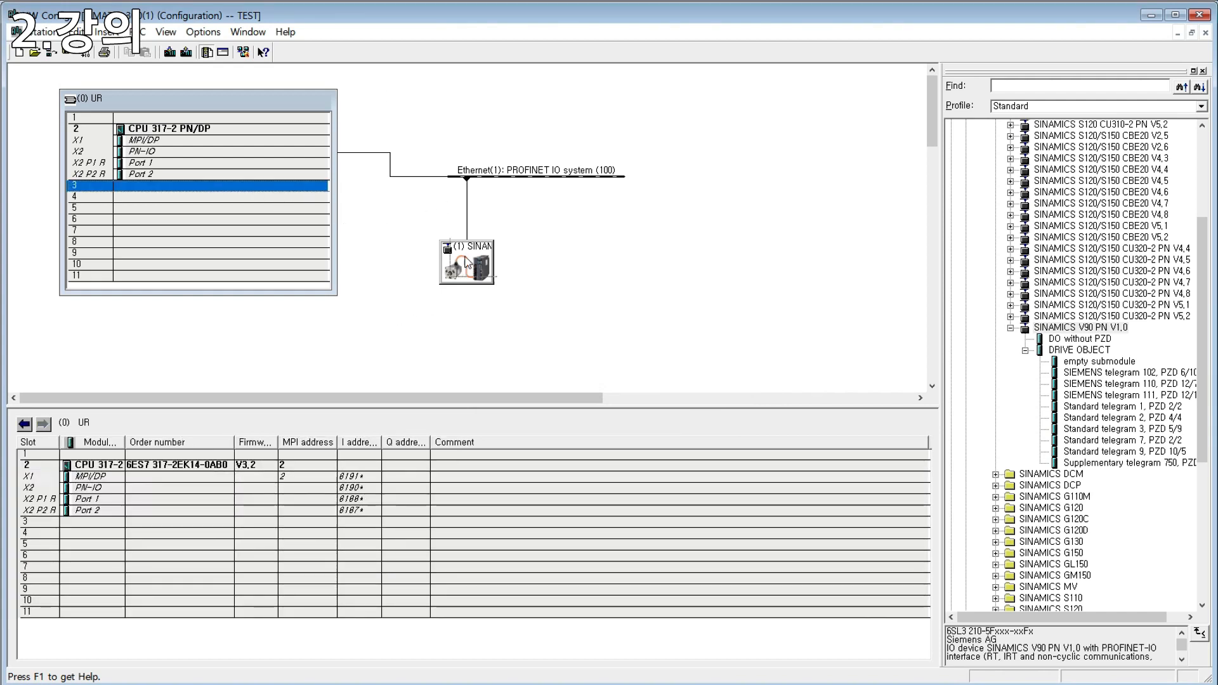
pyautogui.moveTo(457, 269); pyautogui.dragTo(520, 223)
pyautogui.click(431, 213)
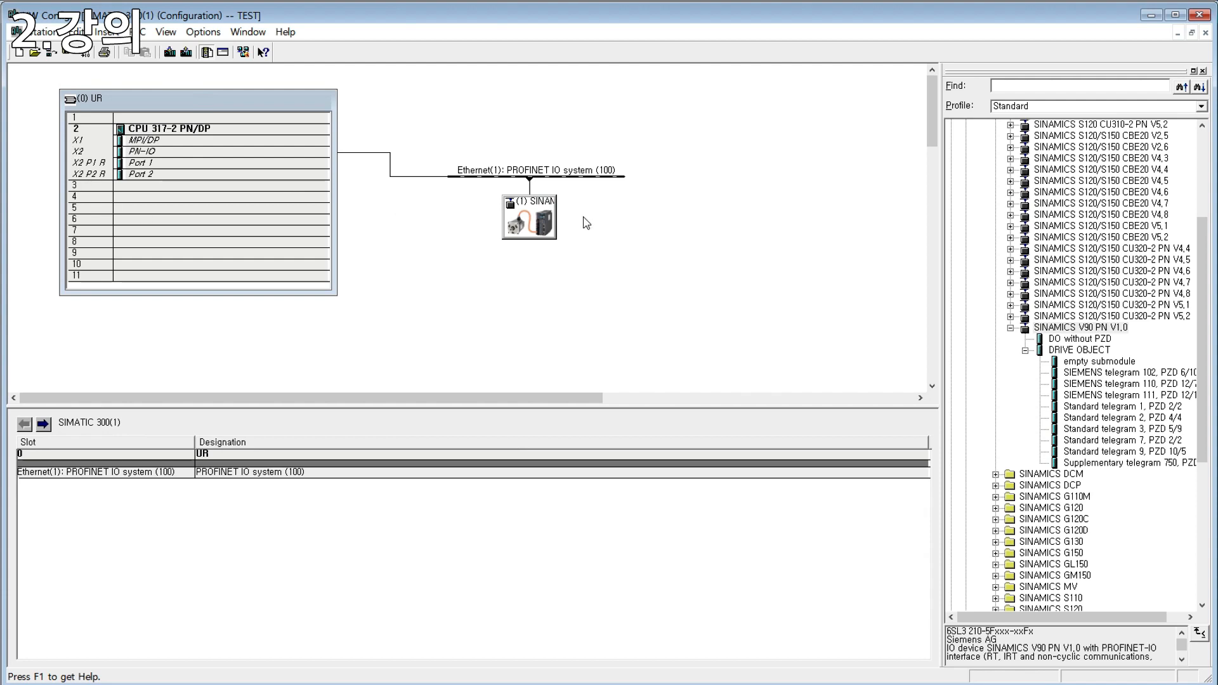
# - Compare the module lists of the V90 drive and the CPU rack
pyautogui.click(529, 222)
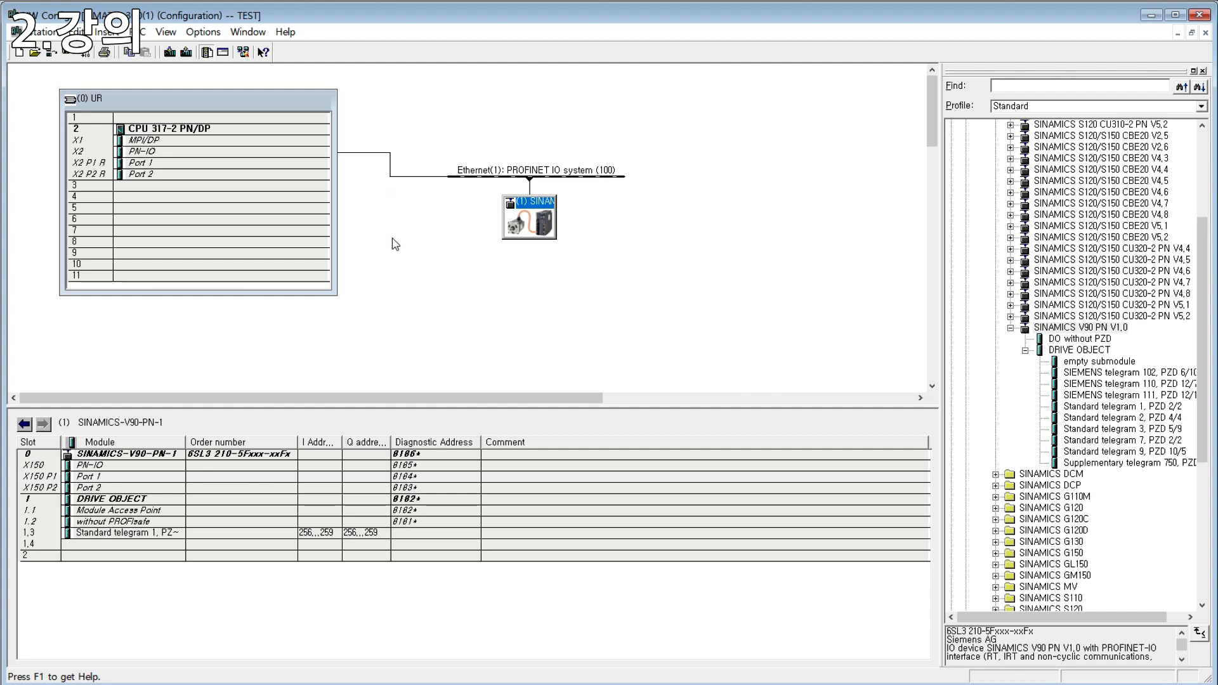
pyautogui.click(257, 174)
pyautogui.click(244, 149)
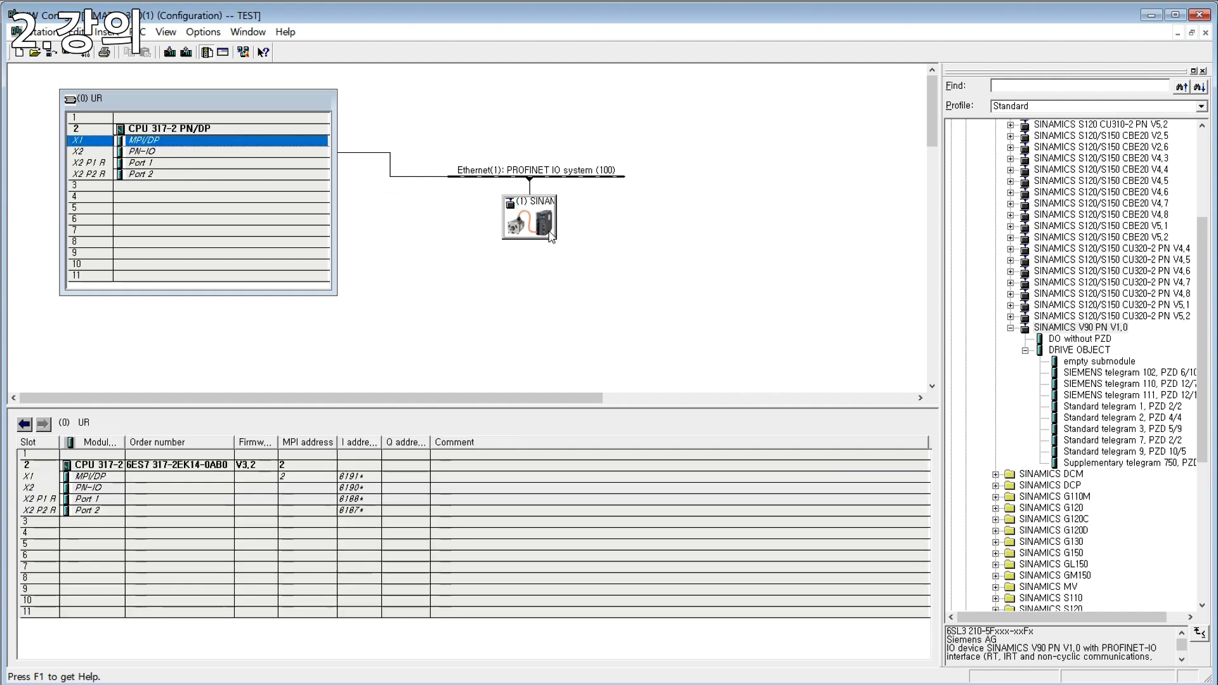
pyautogui.click(530, 222)
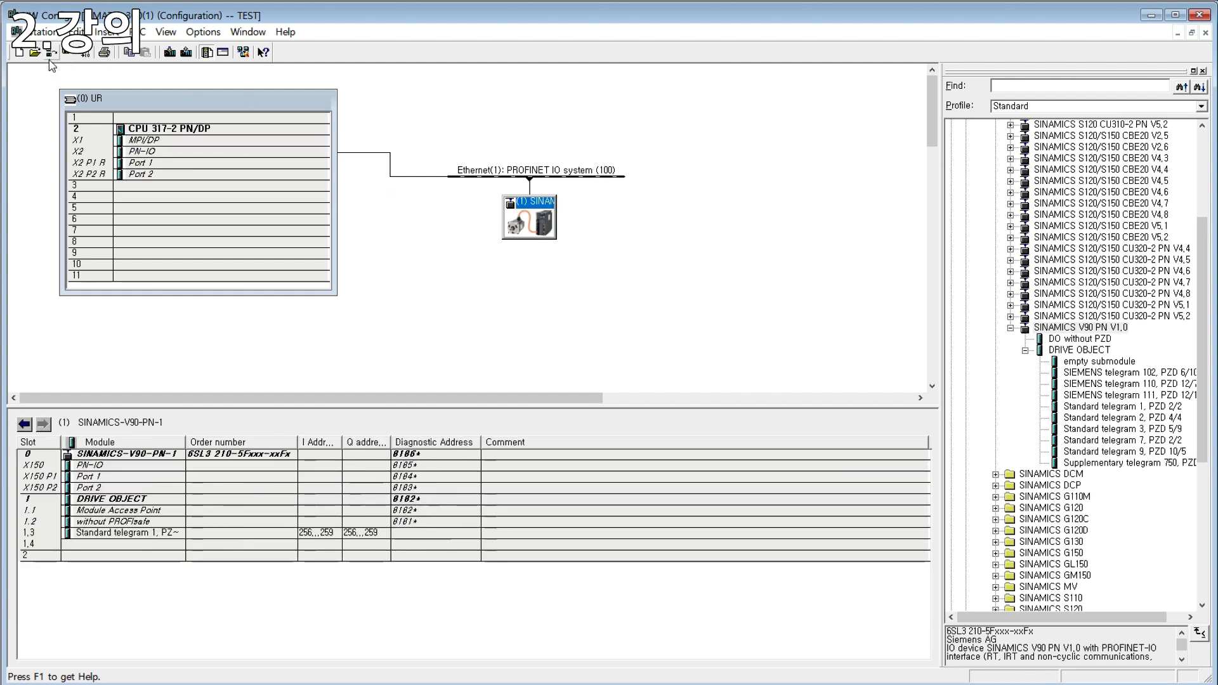
pyautogui.click(172, 142)
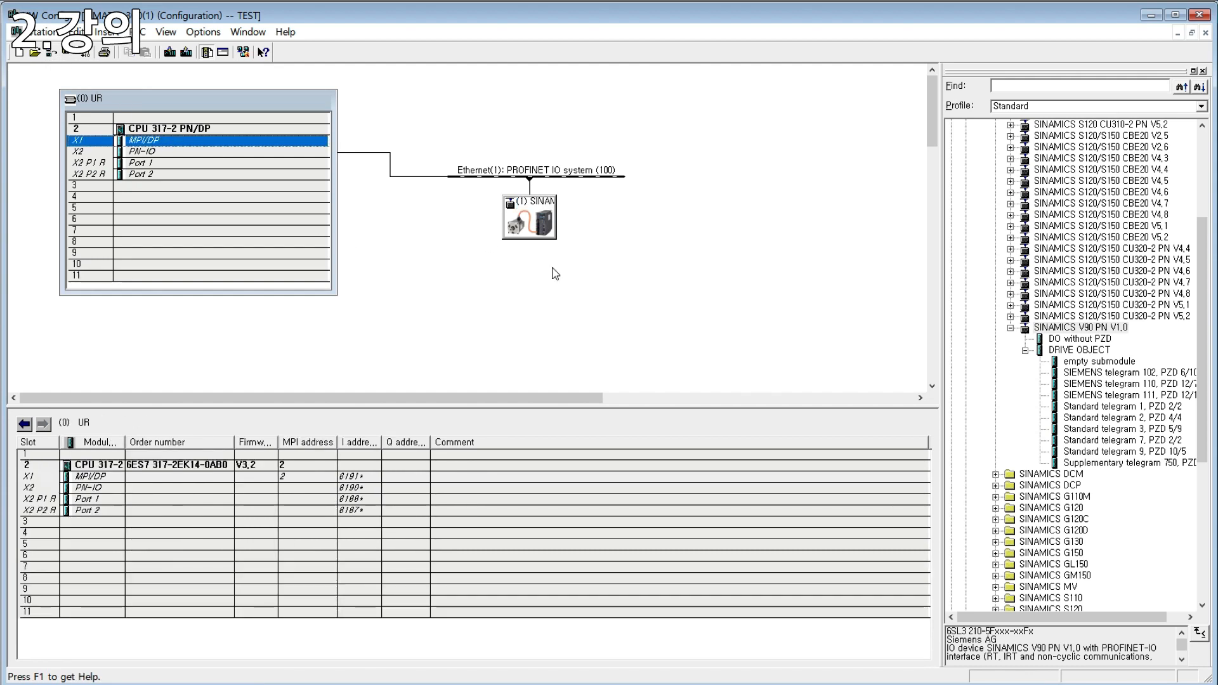
pyautogui.click(634, 282)
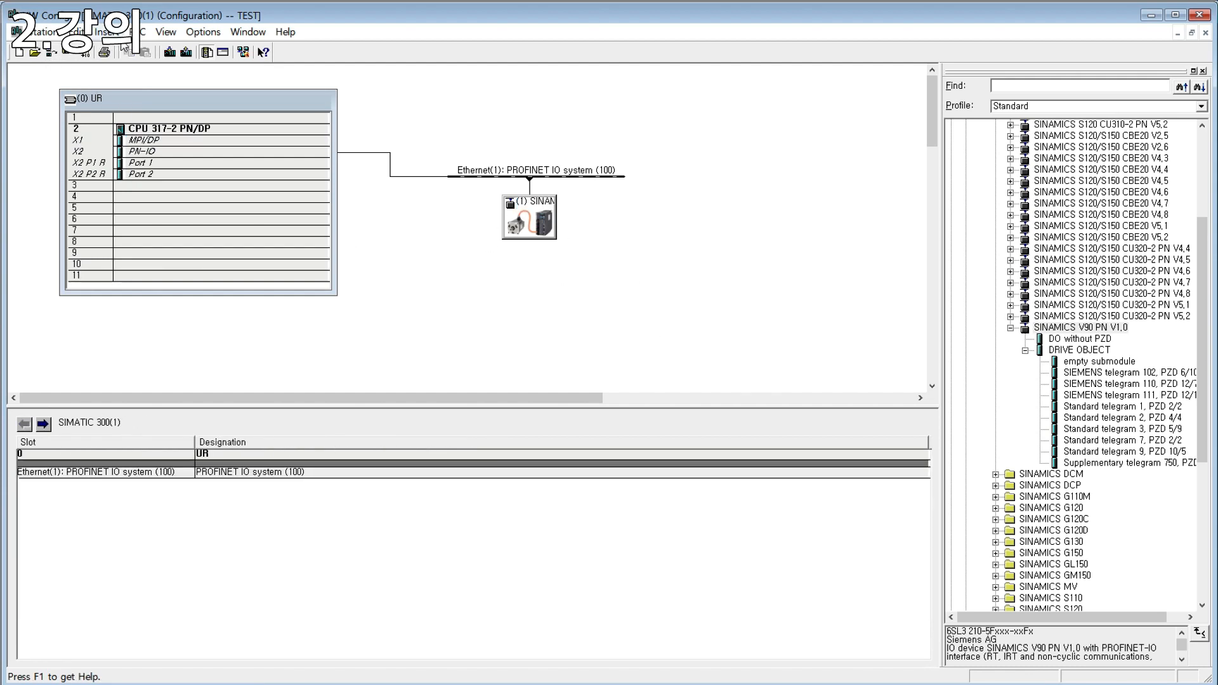
# - Browse the online Ethernet nodes and reset the ET200SP at 192.168.0.100 to factory settings
pyautogui.click(139, 32)
pyautogui.moveTo(252, 264)
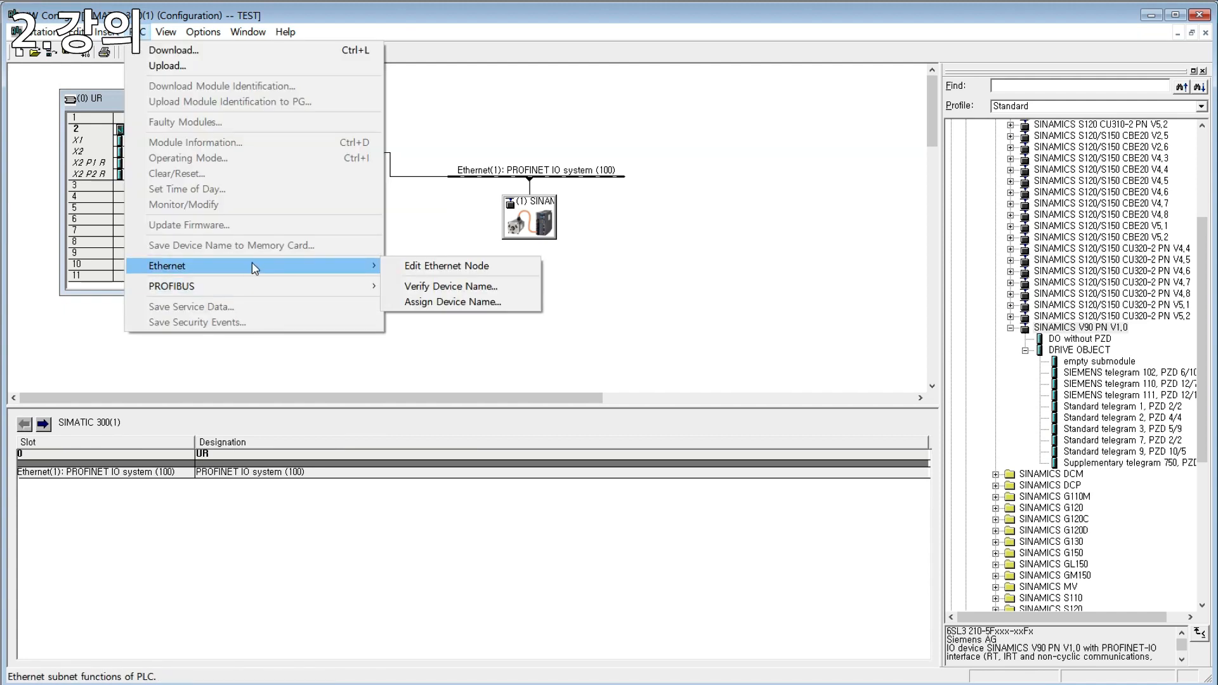
pyautogui.click(472, 265)
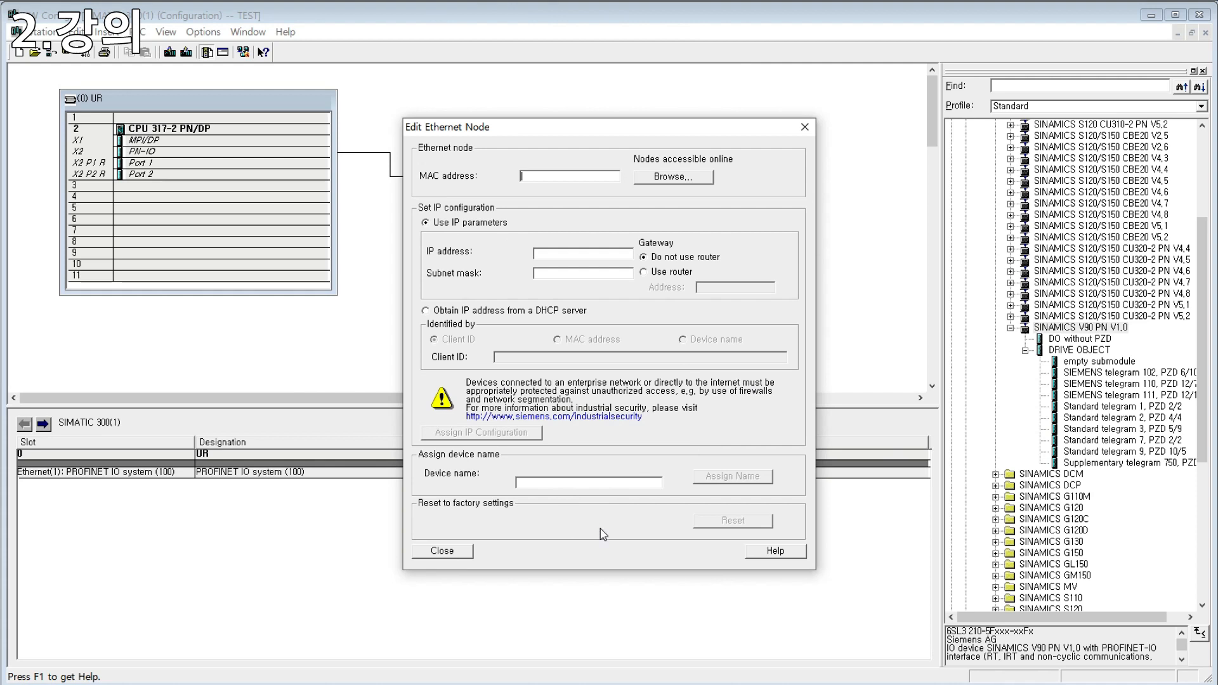
pyautogui.click(599, 485)
pyautogui.click(675, 177)
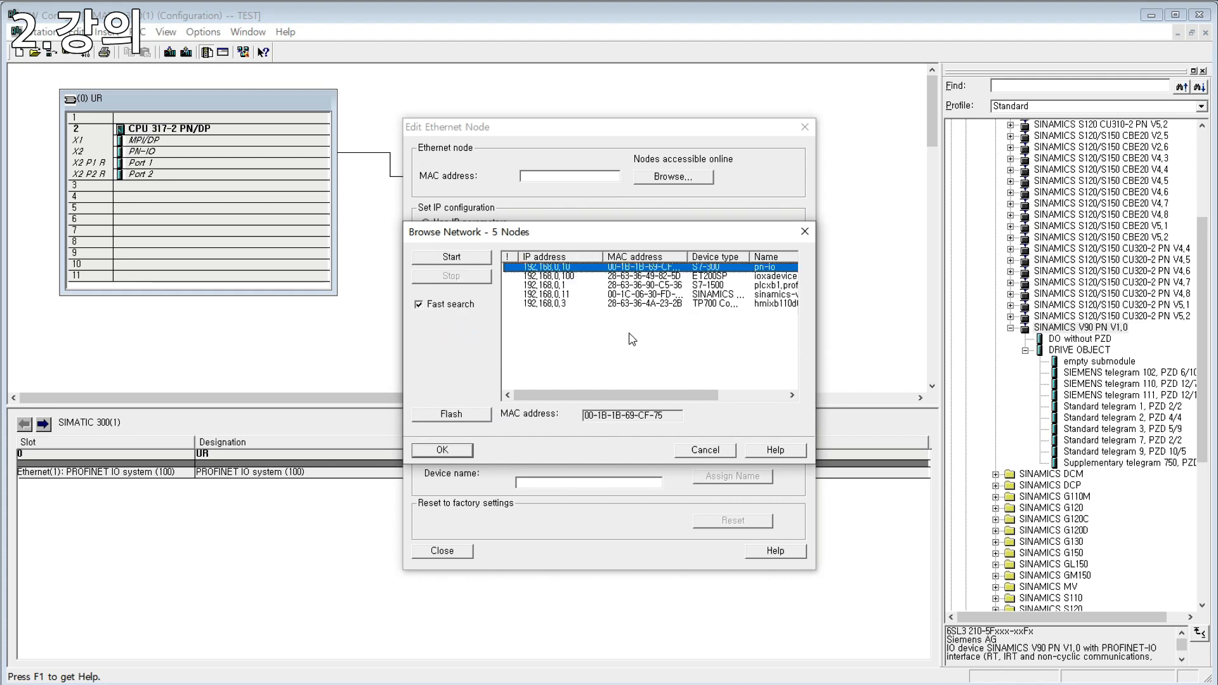
pyautogui.click(687, 279)
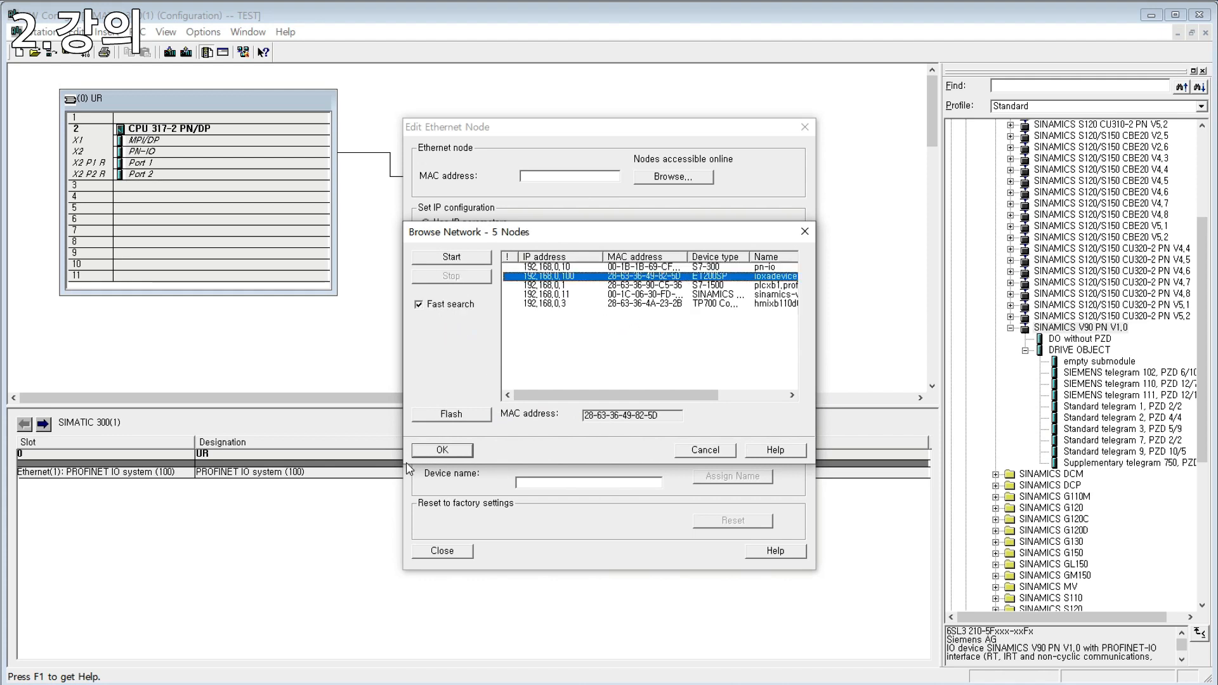
pyautogui.click(419, 452)
pyautogui.click(757, 525)
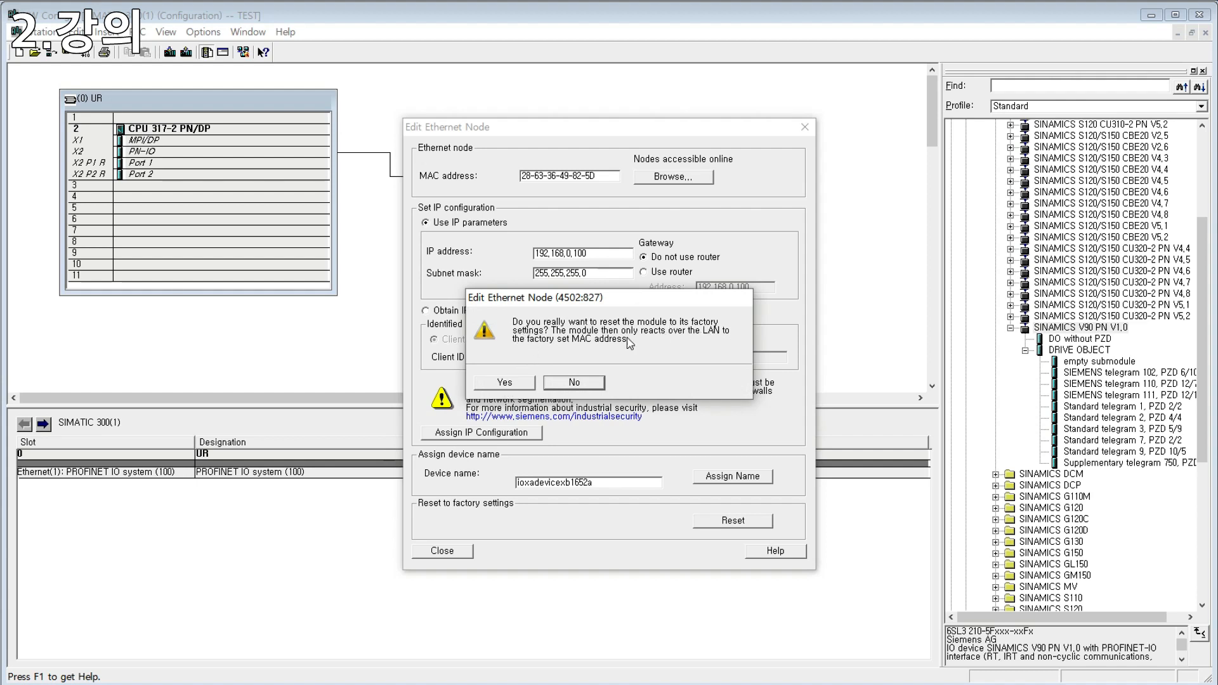
pyautogui.click(505, 383)
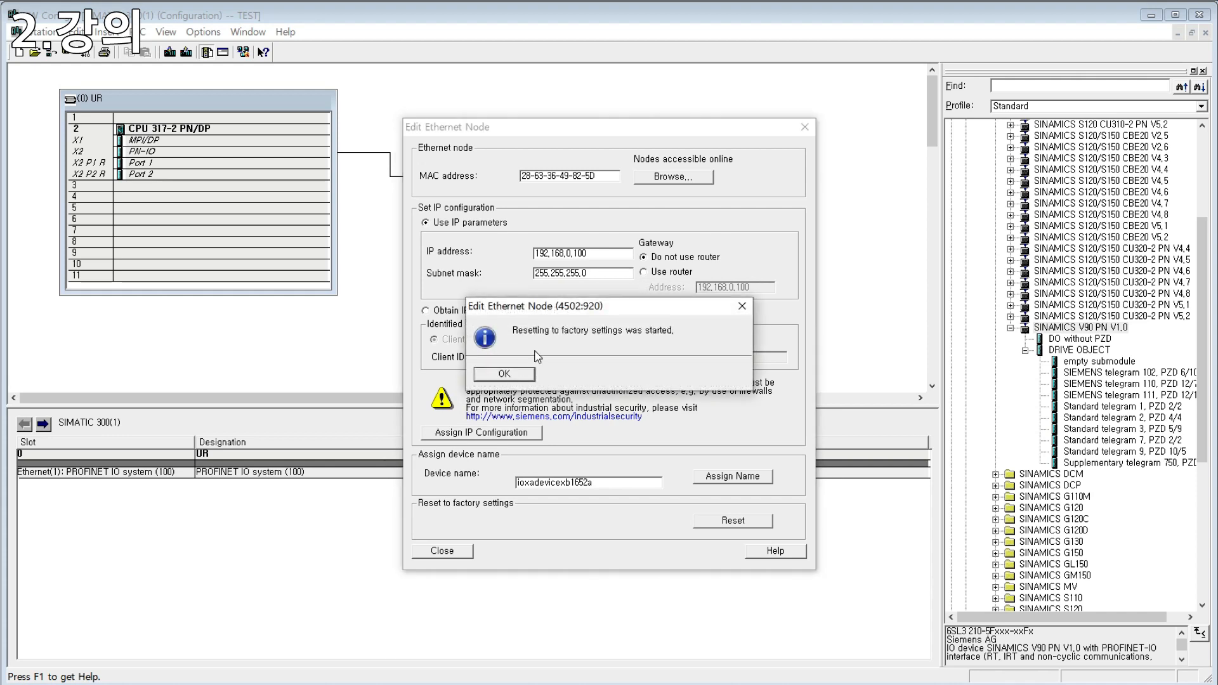
pyautogui.click(498, 375)
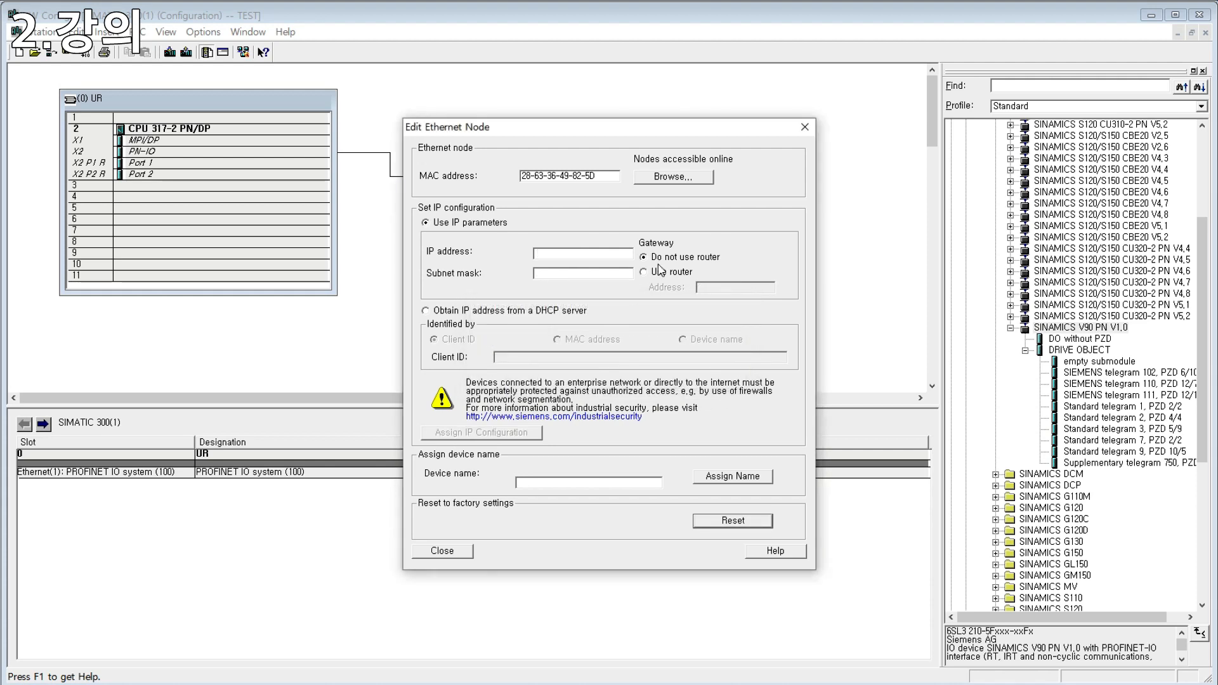
# - Browse the accessible nodes again and reset the S7-300 at 192.168.0.10 to factory settings
pyautogui.click(679, 179)
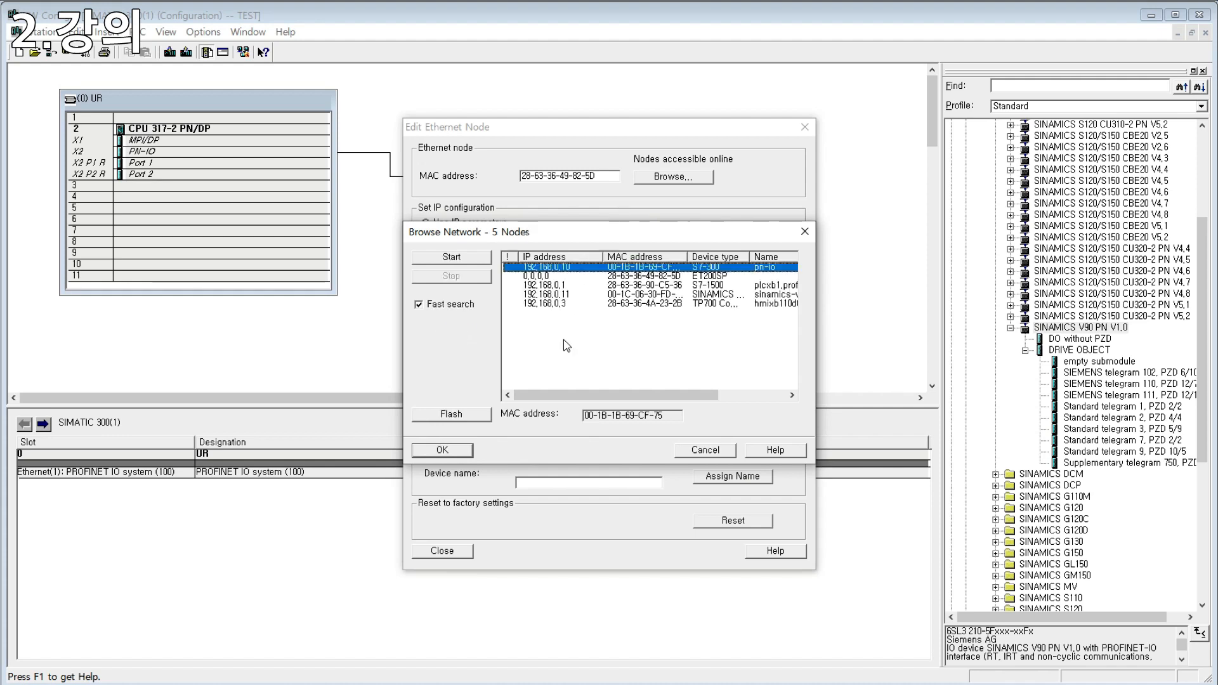
pyautogui.click(461, 449)
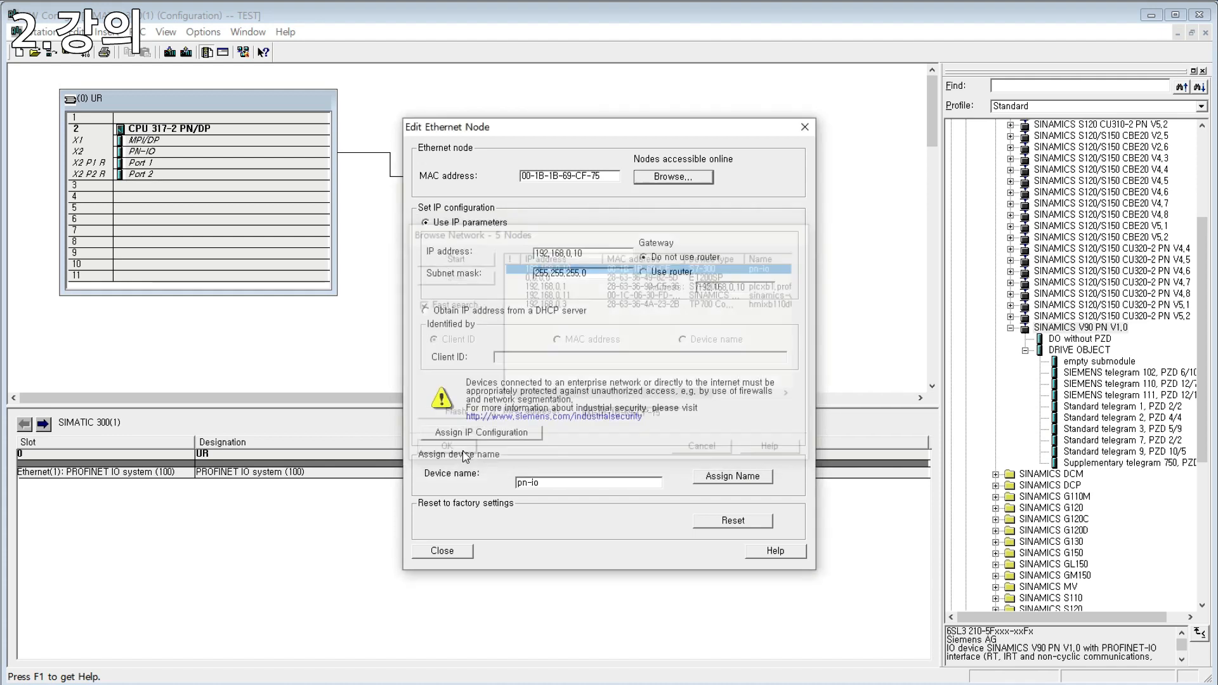
pyautogui.click(726, 522)
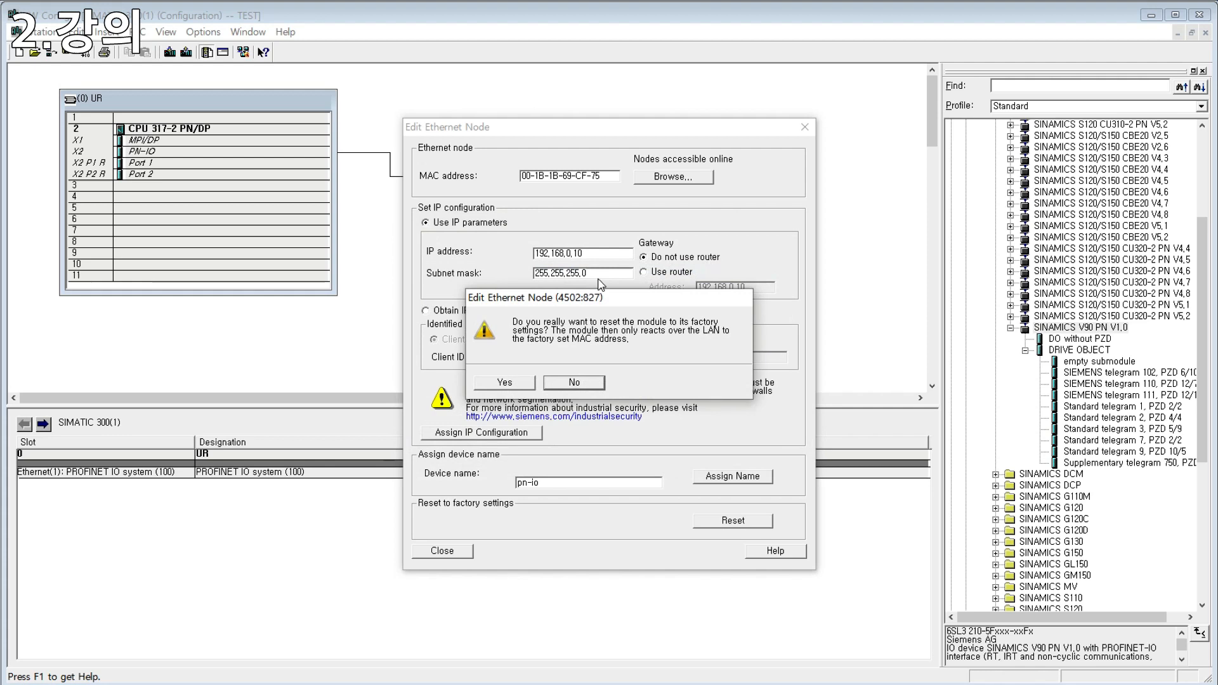
pyautogui.click(505, 381)
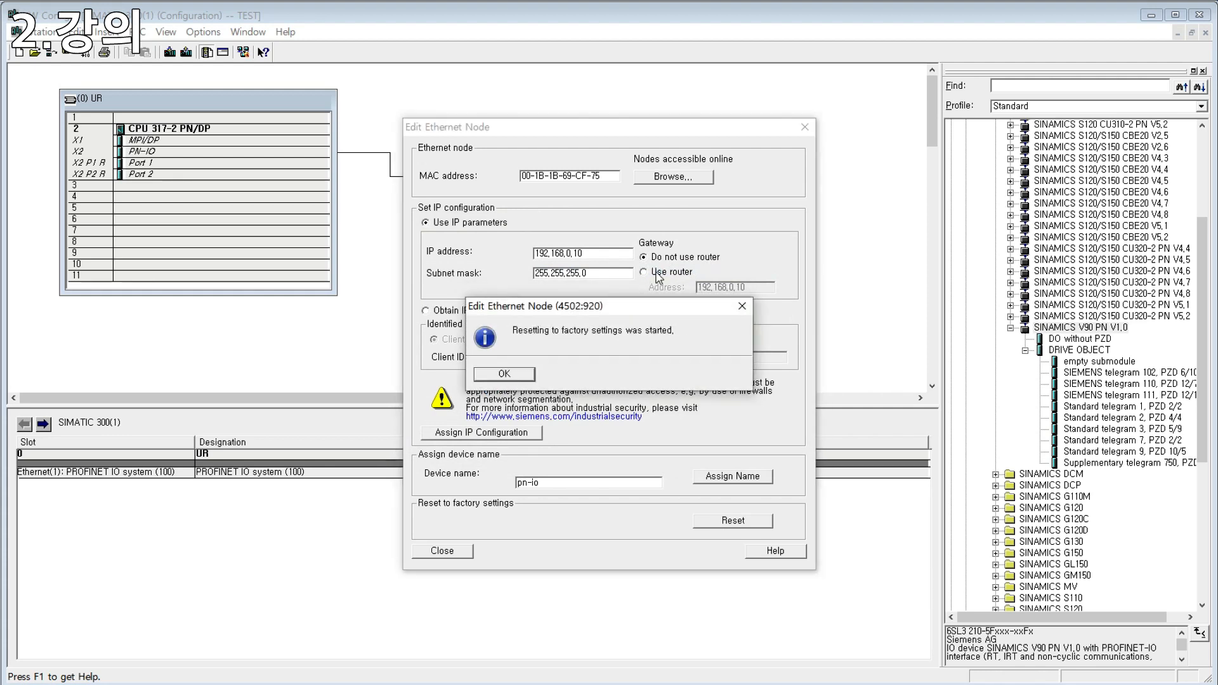
# - Browse the online nodes again, sort them by MAC address and device type, and check the reset S7-300 and ET200SP
pyautogui.click(503, 375)
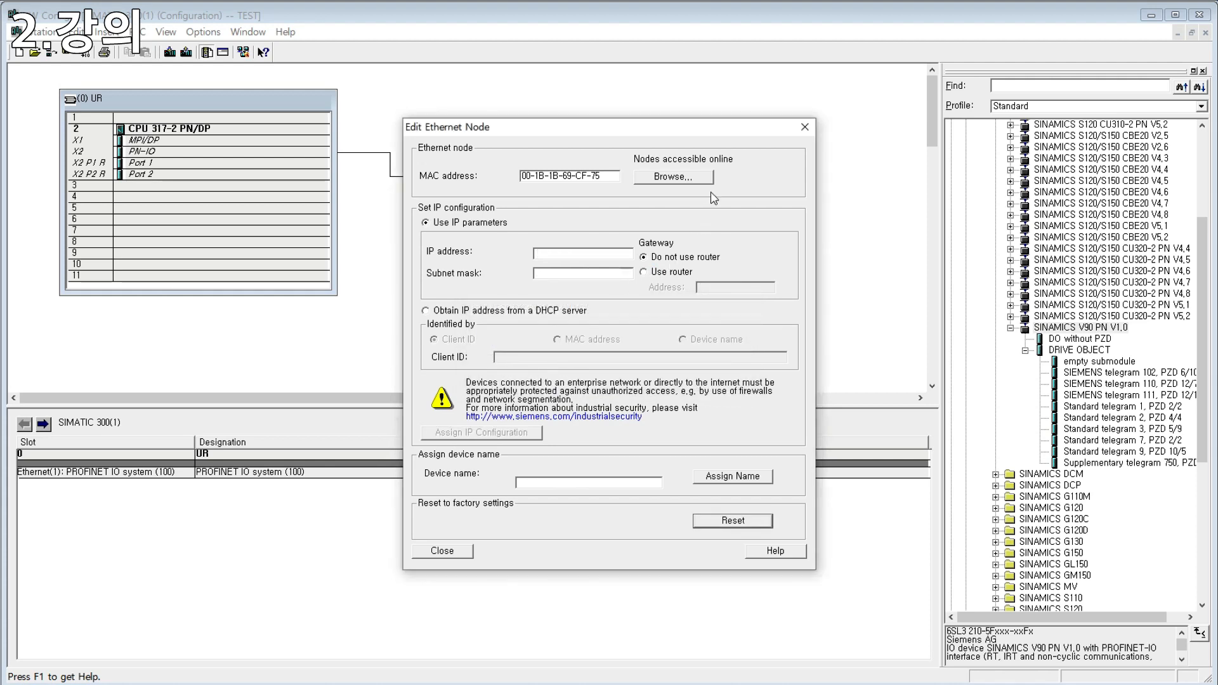
pyautogui.click(683, 180)
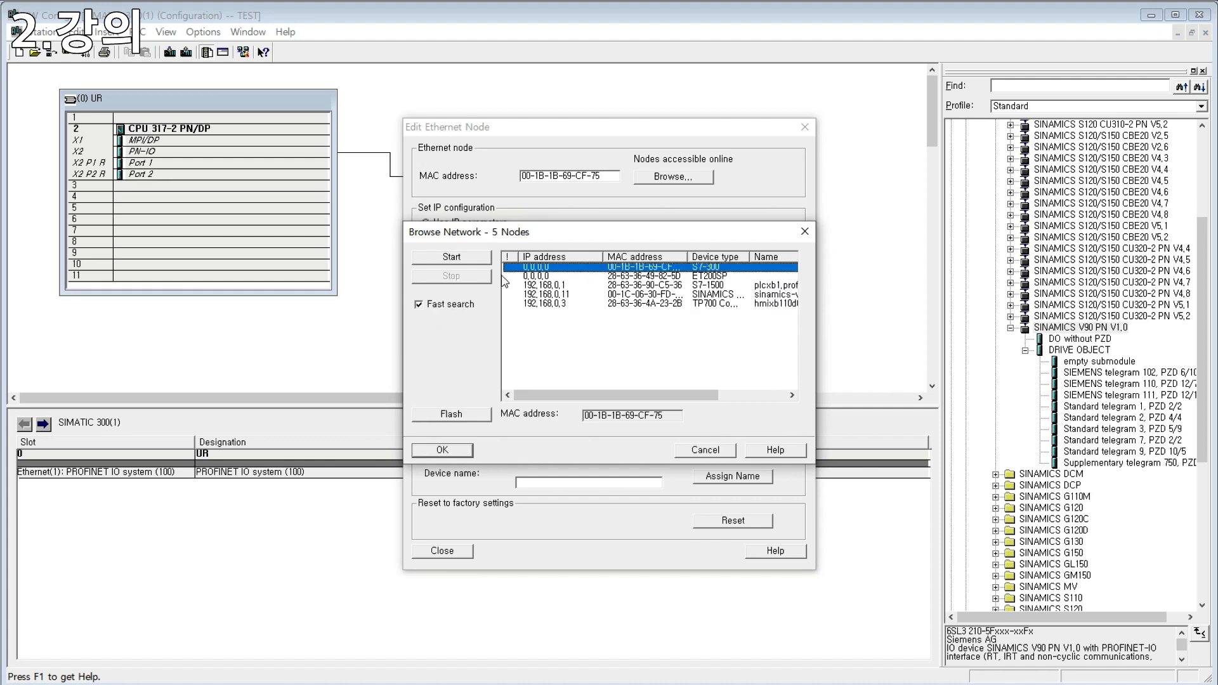
pyautogui.click(543, 276)
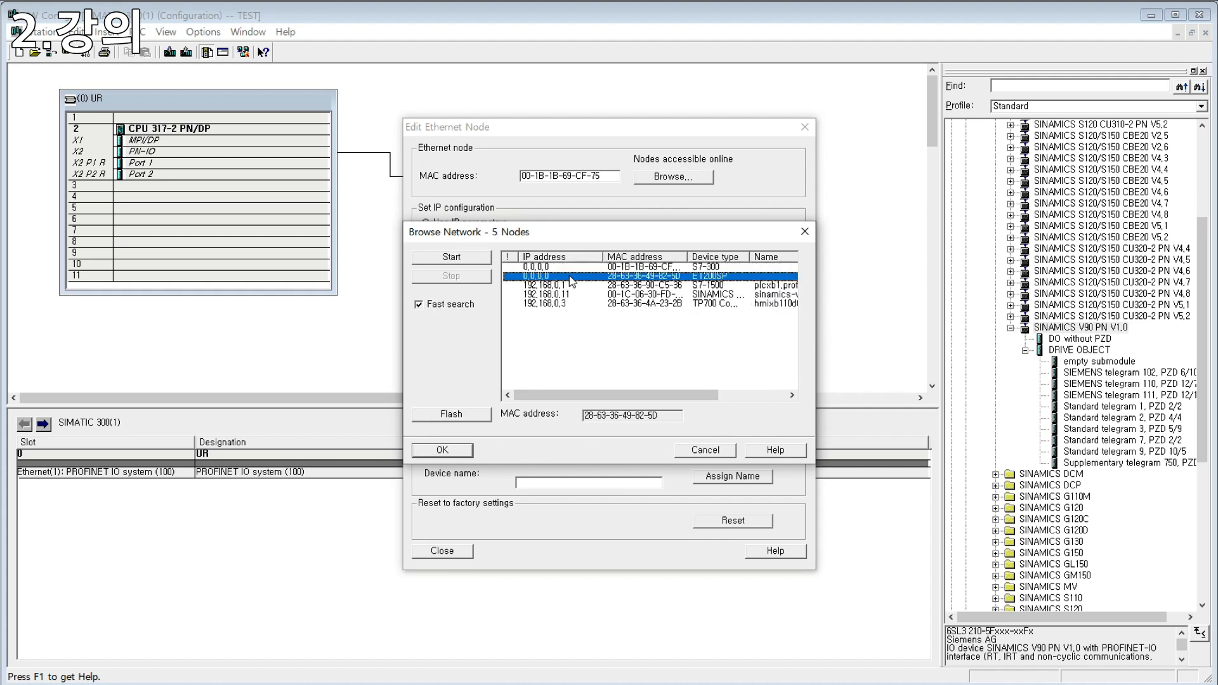
pyautogui.click(653, 256)
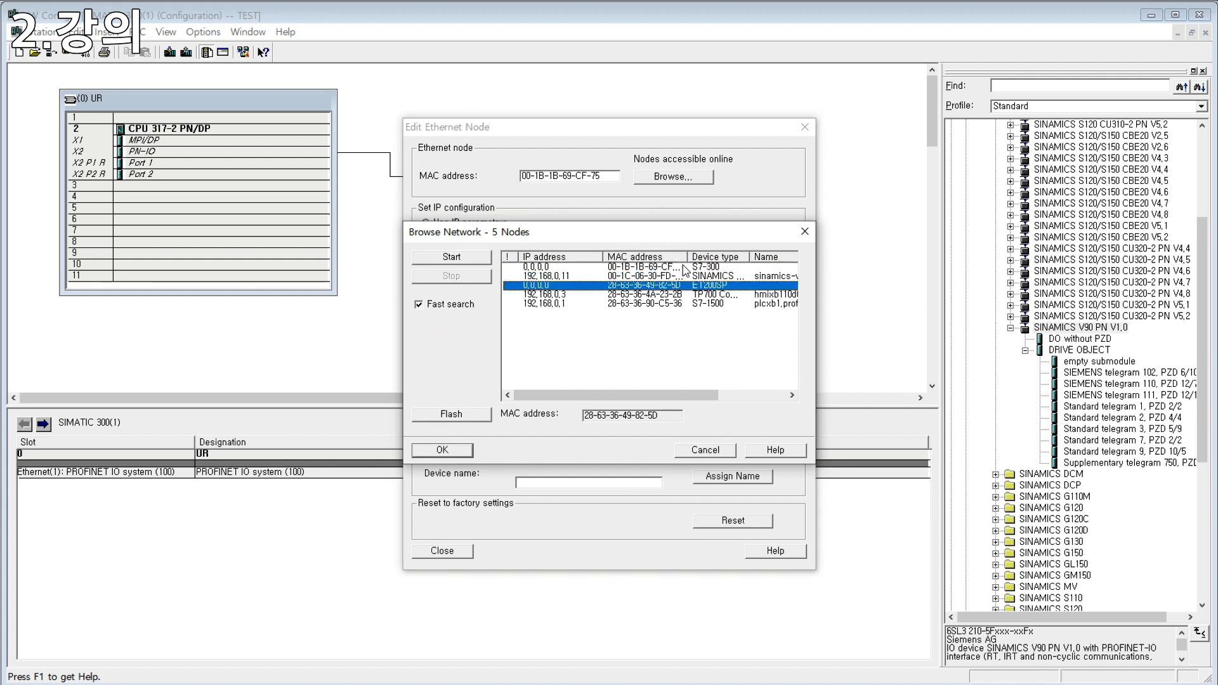
pyautogui.click(723, 257)
pyautogui.click(585, 284)
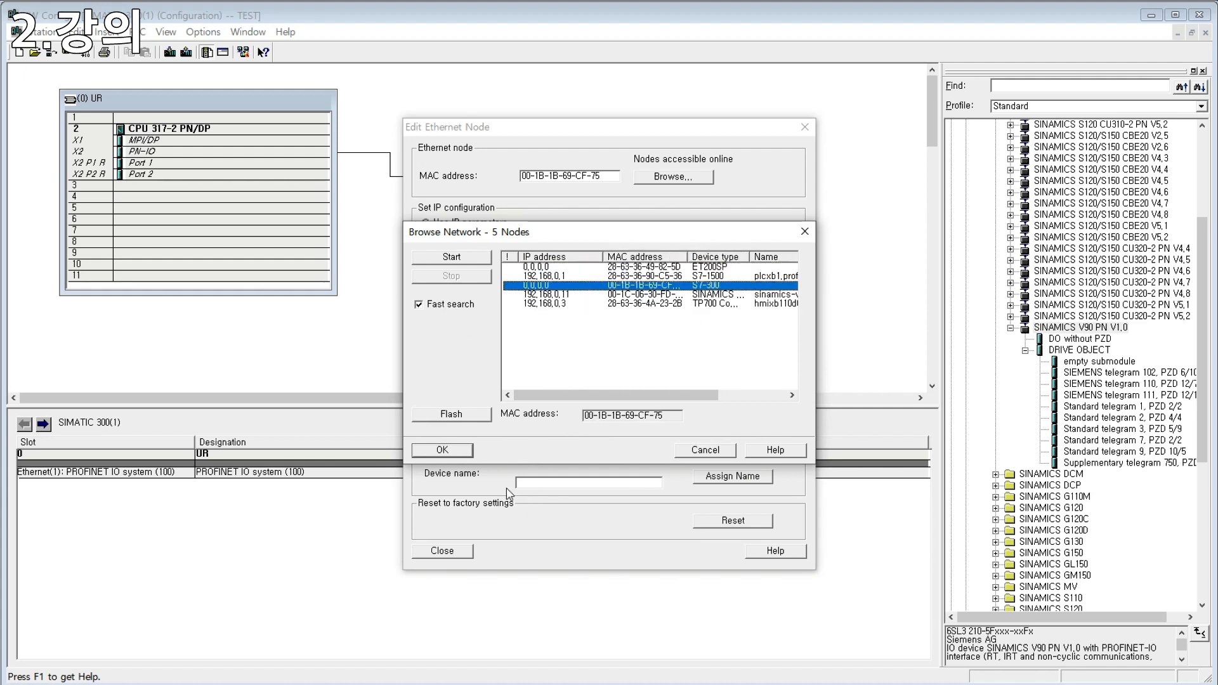
pyautogui.click(443, 451)
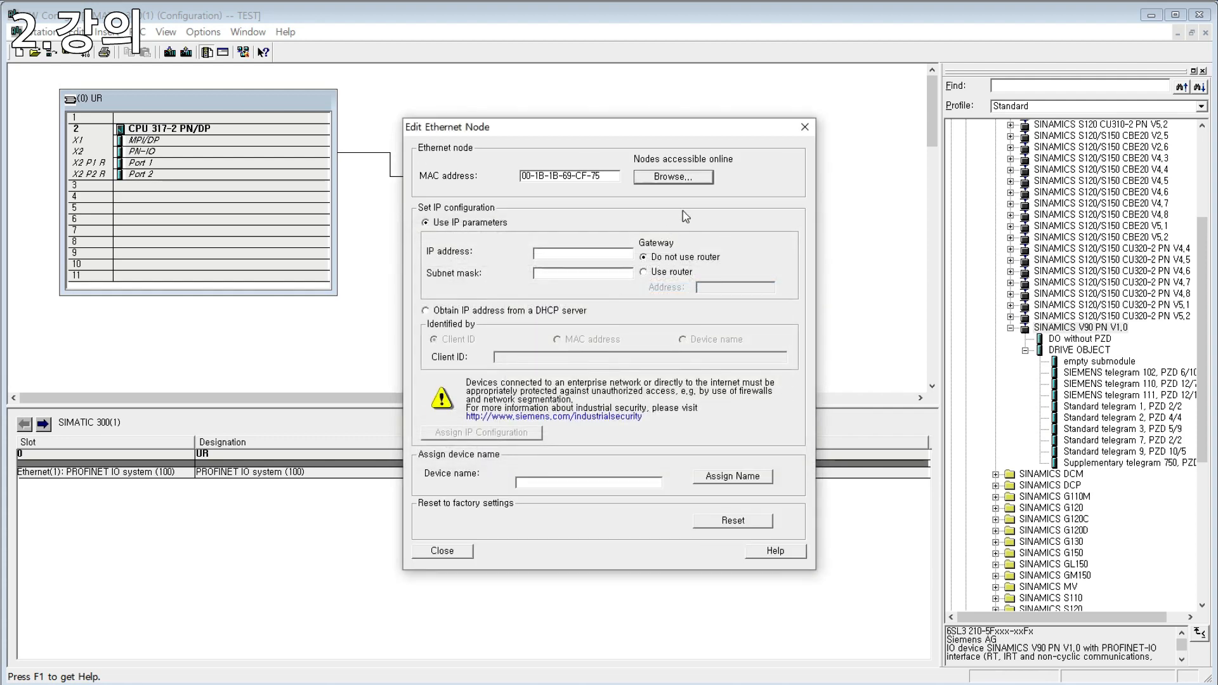
# - Select the S7-300 among the online nodes and assign it IP address 192.168.0.10 with subnet mask 255.255.255.0
pyautogui.click(672, 177)
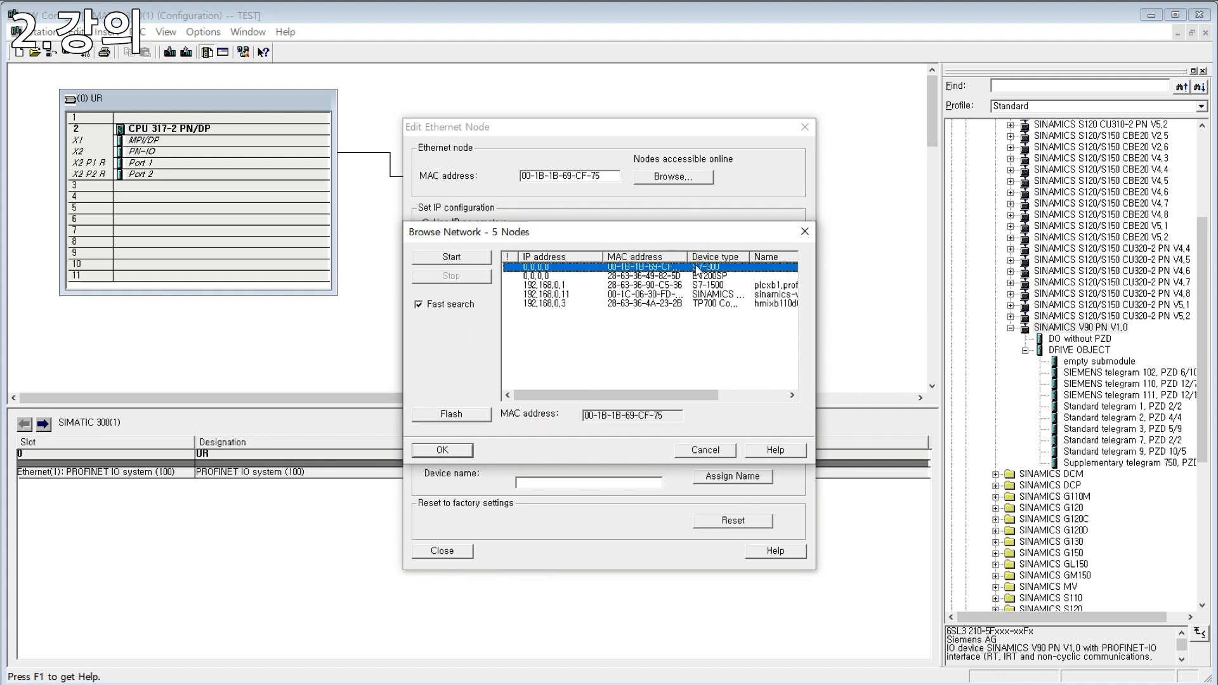
pyautogui.click(468, 454)
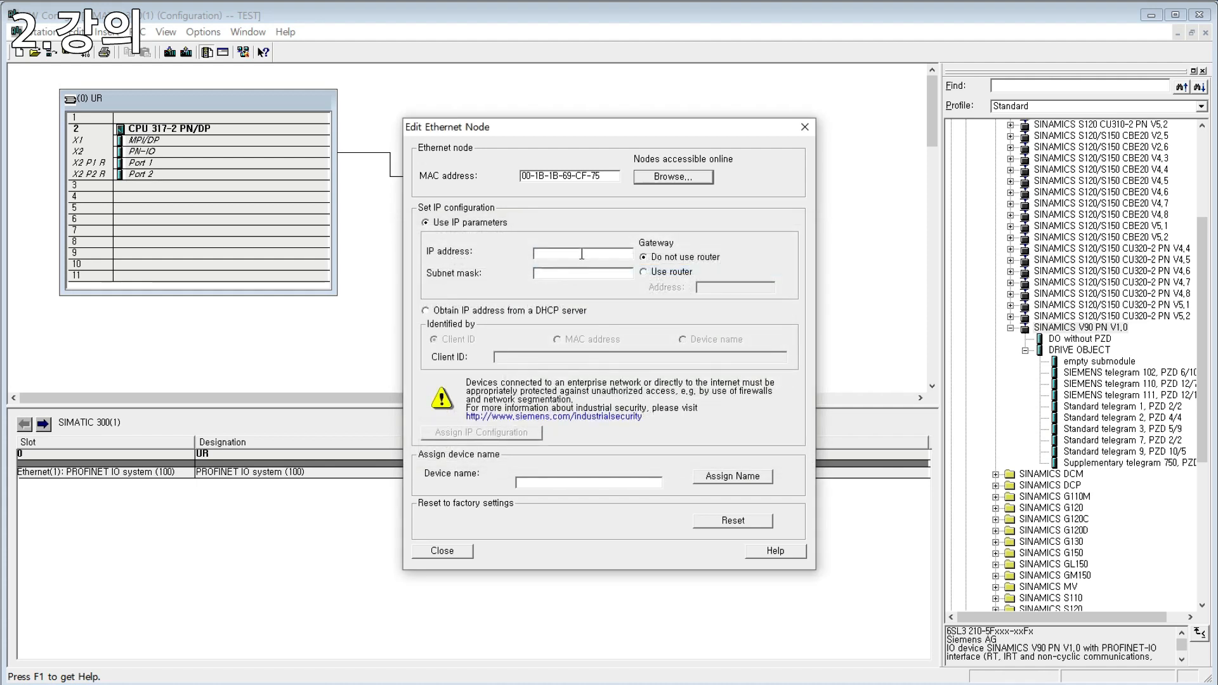
pyautogui.click(584, 254)
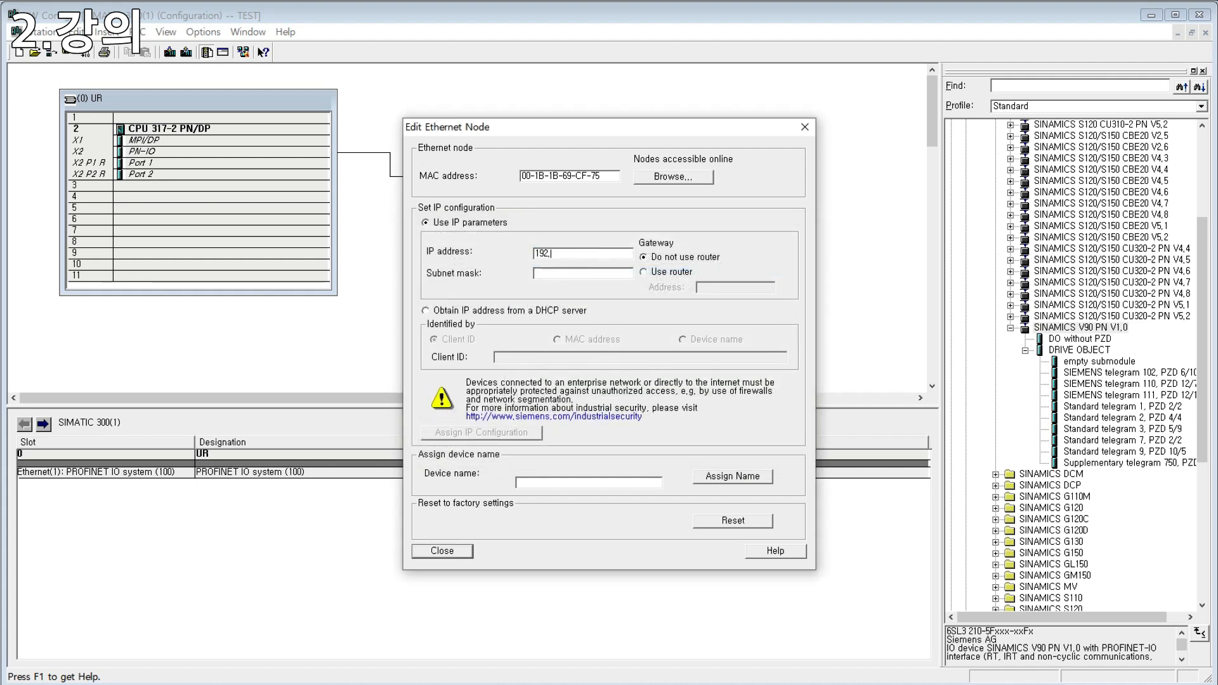
pyautogui.write('192.168.0.1')
pyautogui.write('0.10')
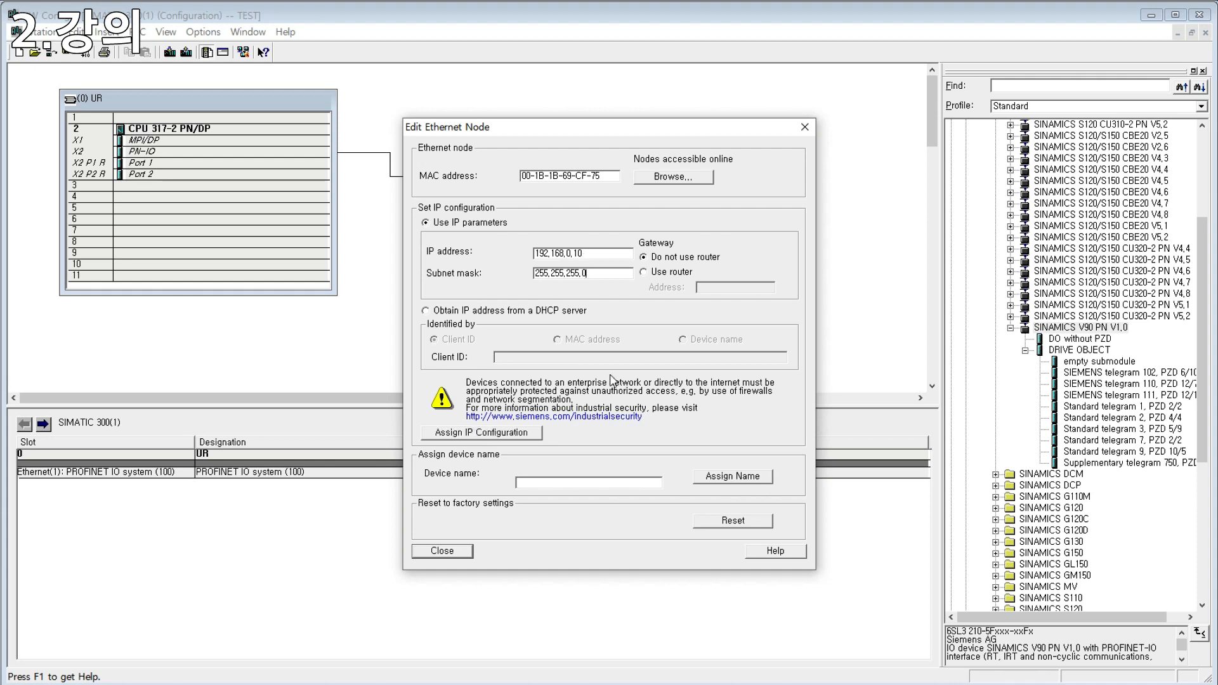
pyautogui.click(496, 438)
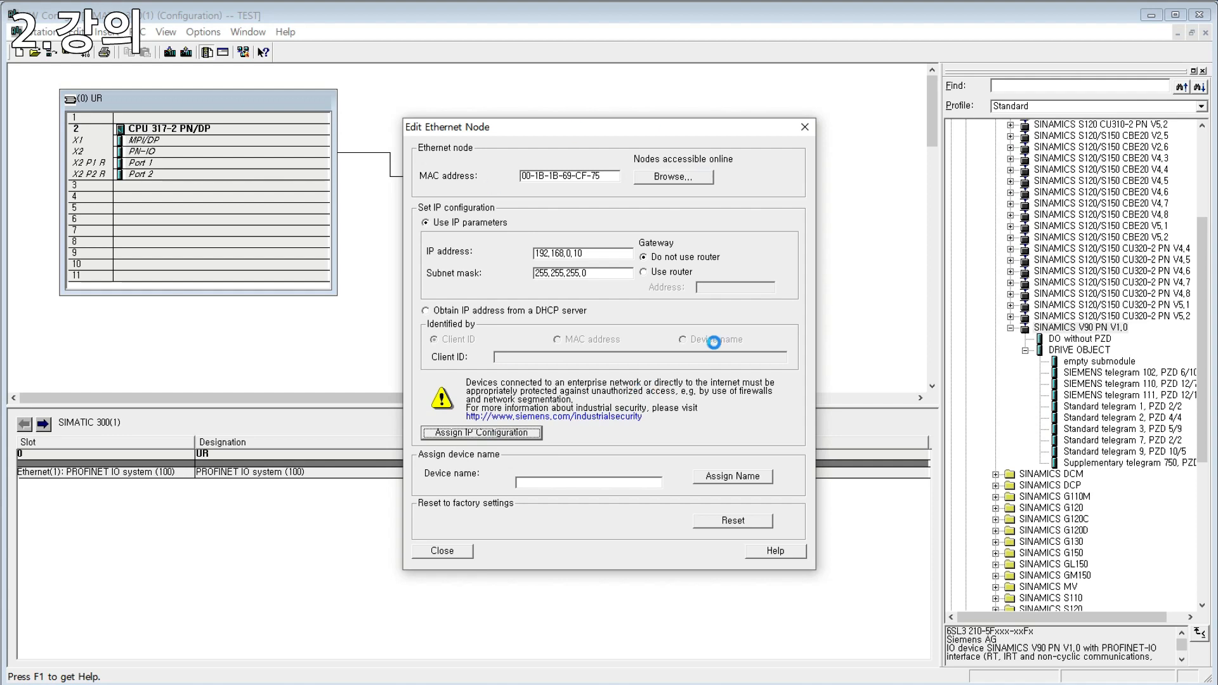
pyautogui.click(519, 382)
pyautogui.click(457, 556)
pyautogui.moveTo(460, 560); pyautogui.dragTo(462, 523)
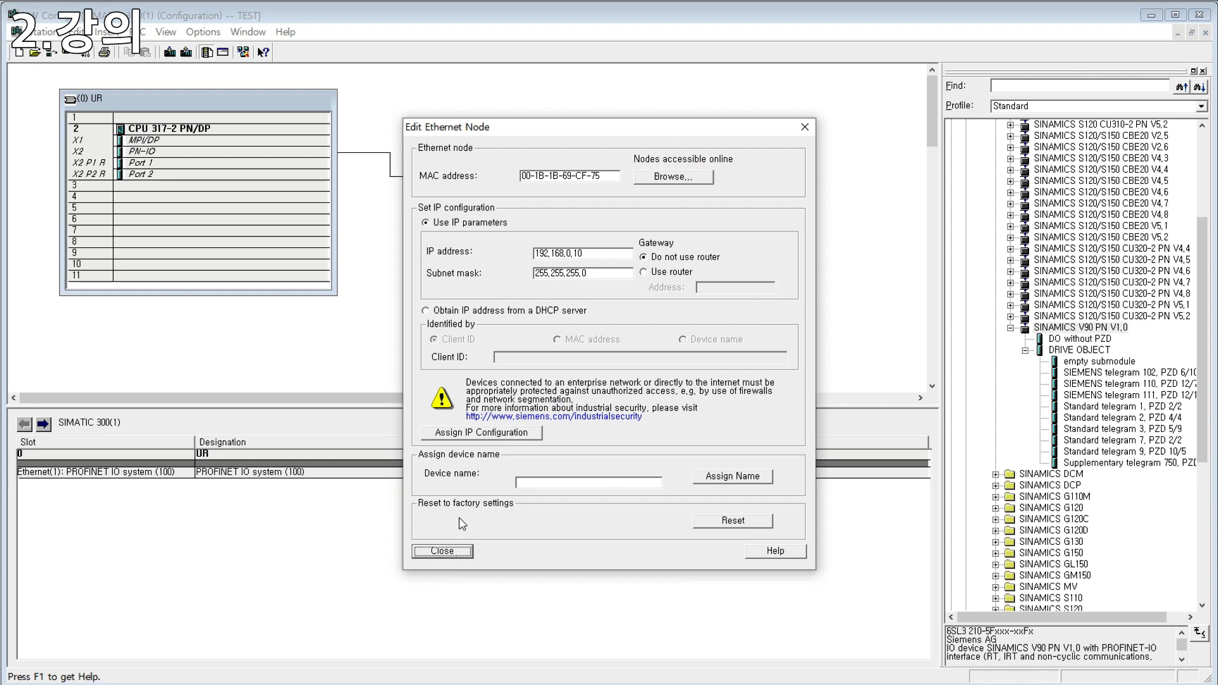
pyautogui.click(477, 431)
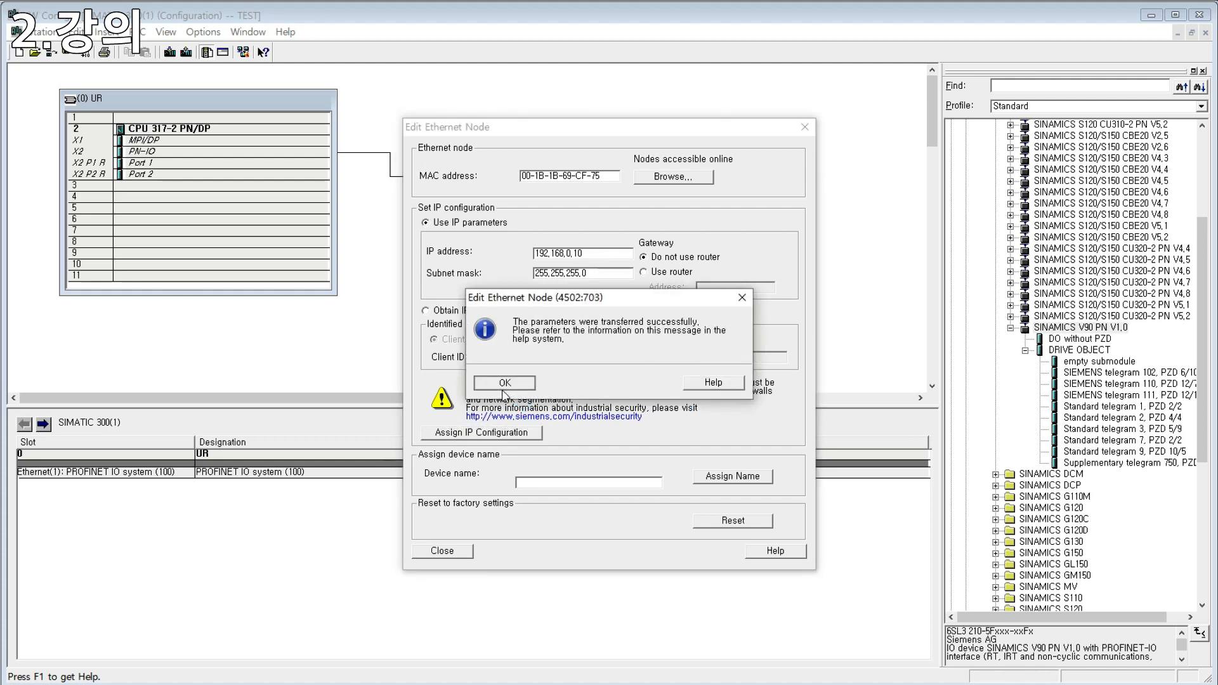
pyautogui.click(505, 387)
pyautogui.click(430, 551)
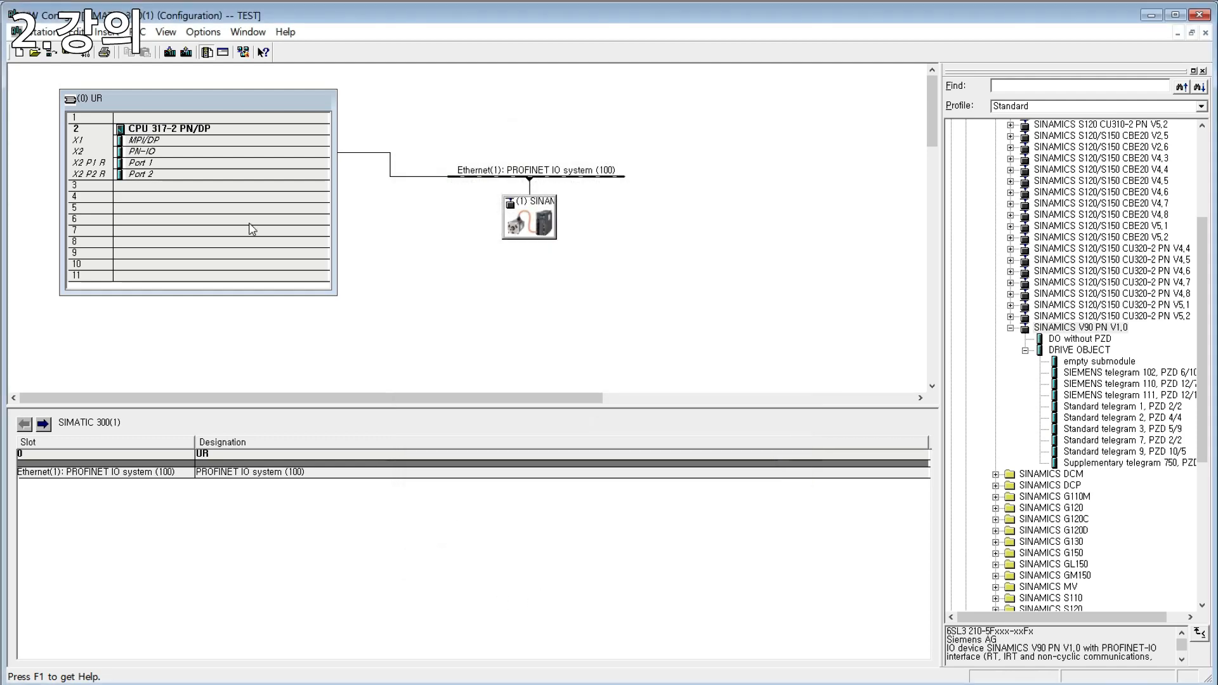
# - Delete the SINAMICS V90 drive from the PROFINET IO system
pyautogui.click(162, 132)
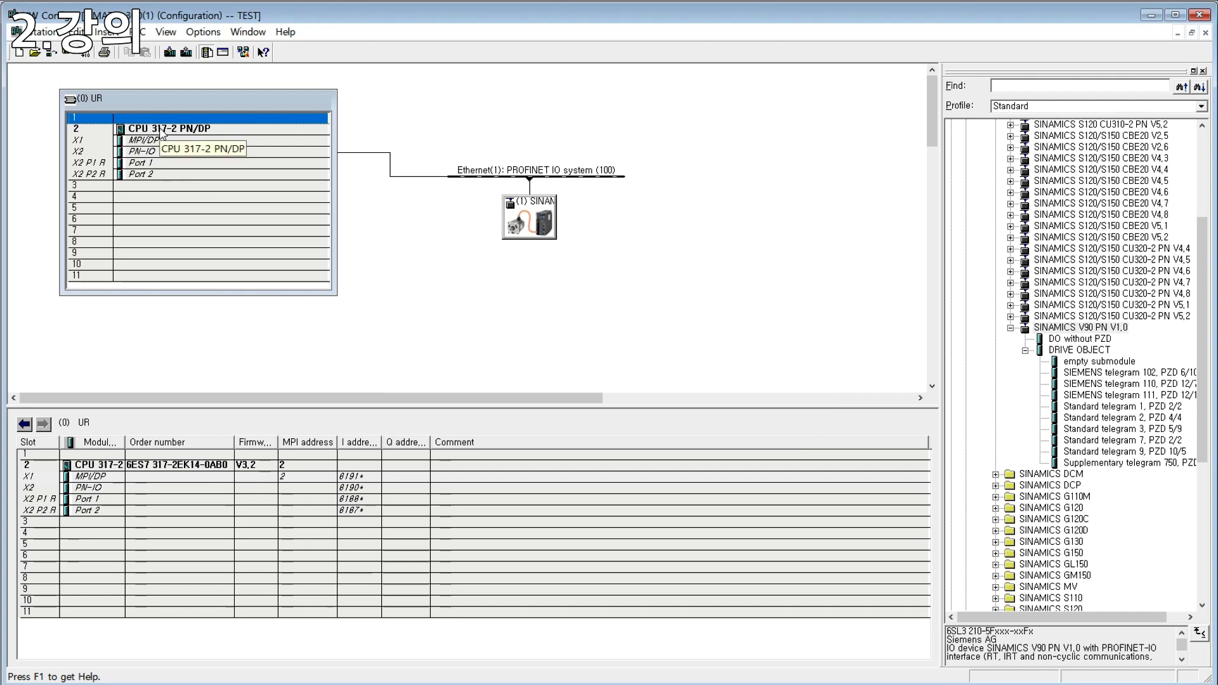
pyautogui.click(523, 218)
pyautogui.press('Delete')
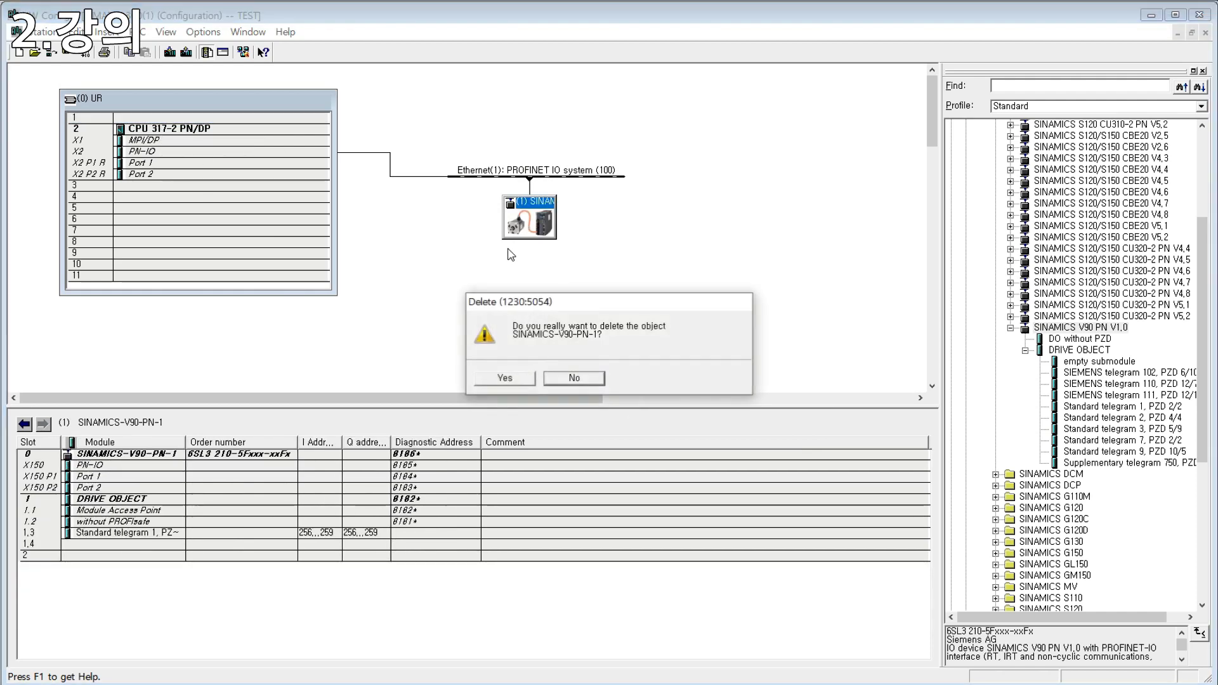
pyautogui.click(507, 380)
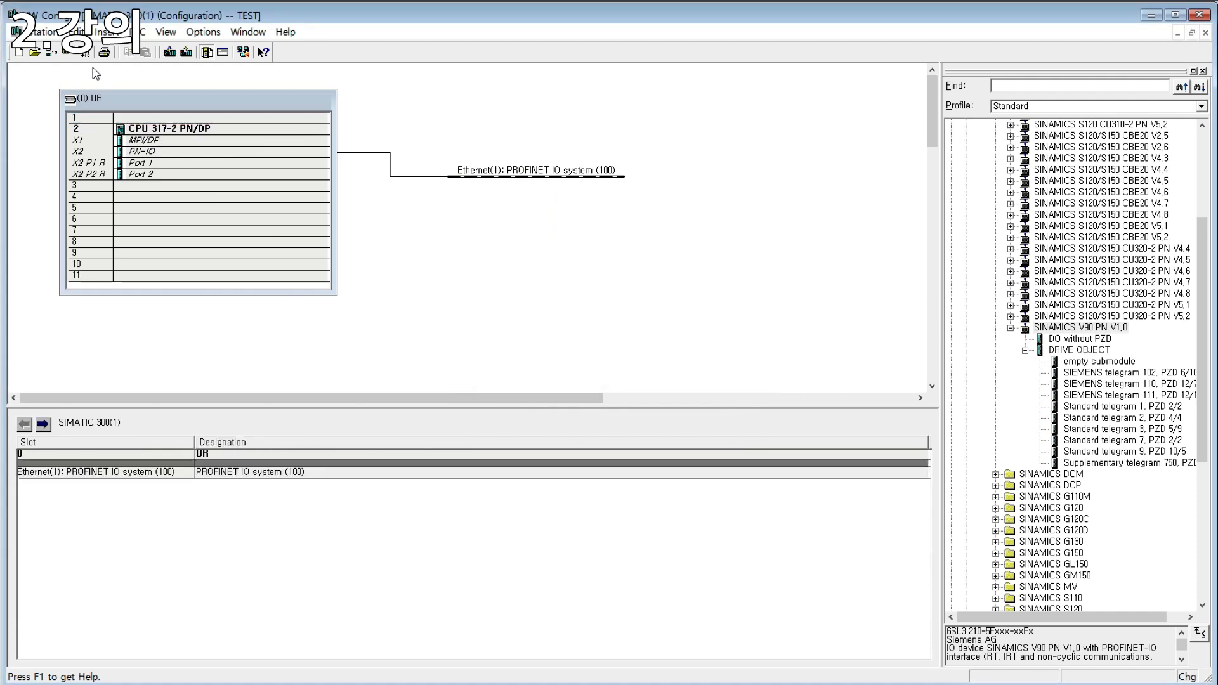
pyautogui.click(184, 53)
pyautogui.press('Escape')
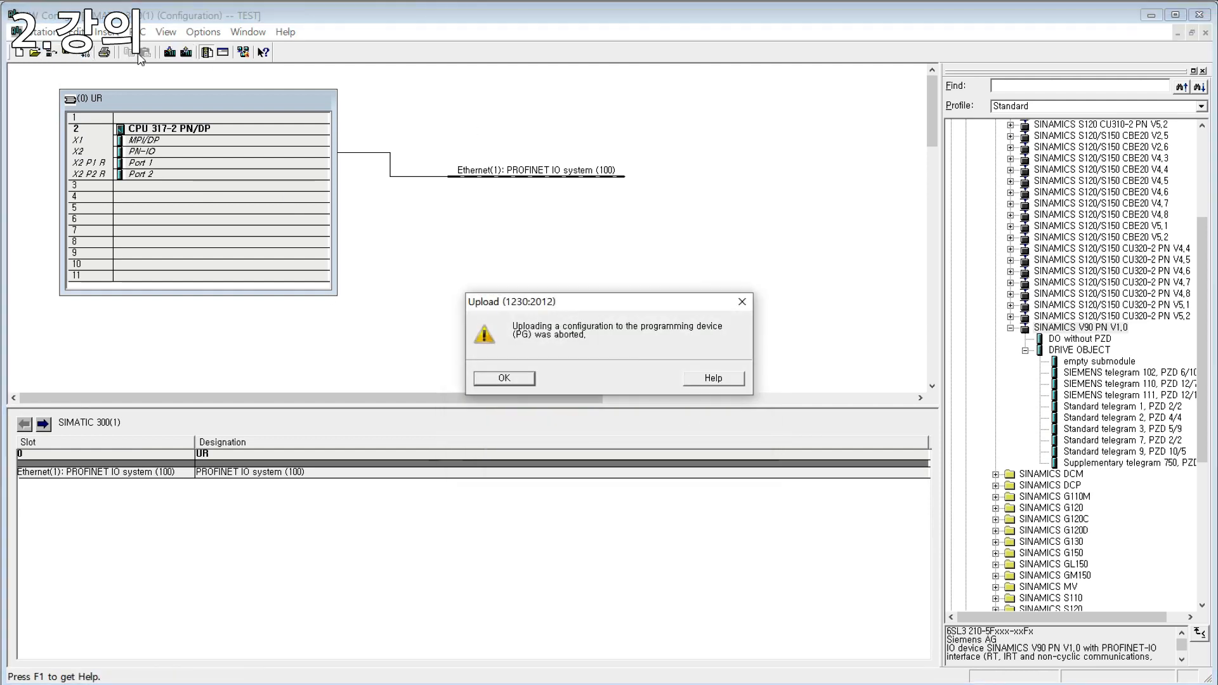
pyautogui.click(505, 379)
# - Download the hardware configuration to the CPU 317-2 PN/DP at 192.168.0.10
pyautogui.click(169, 54)
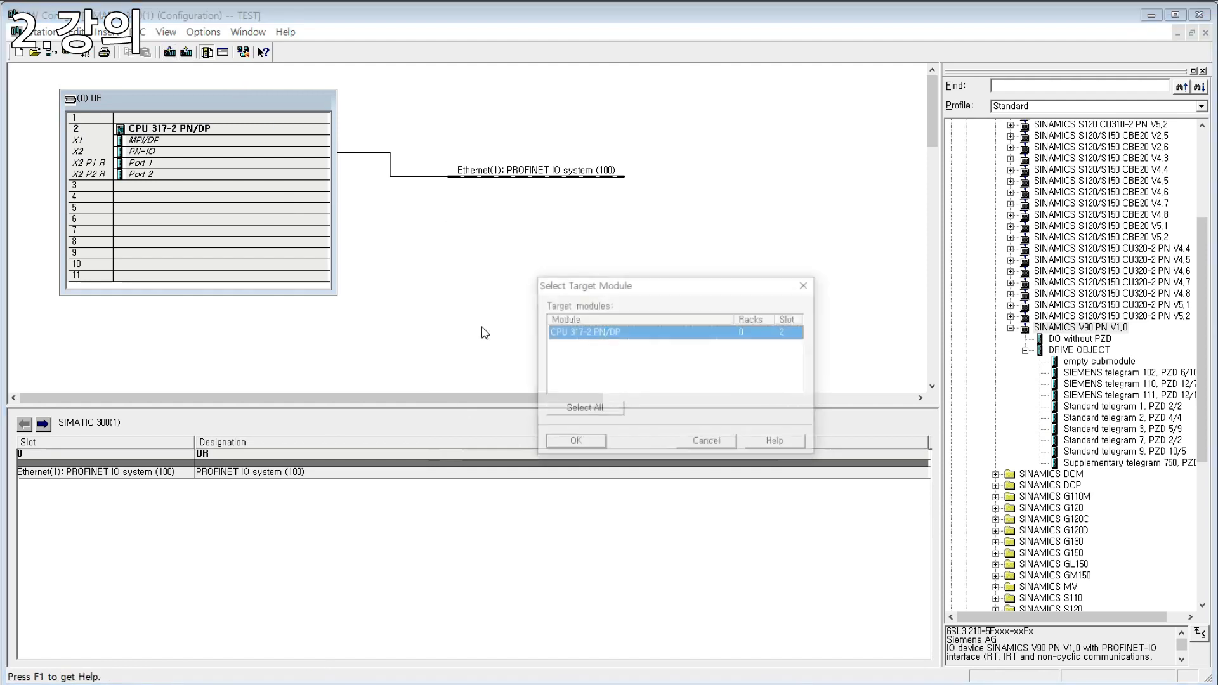
pyautogui.click(575, 443)
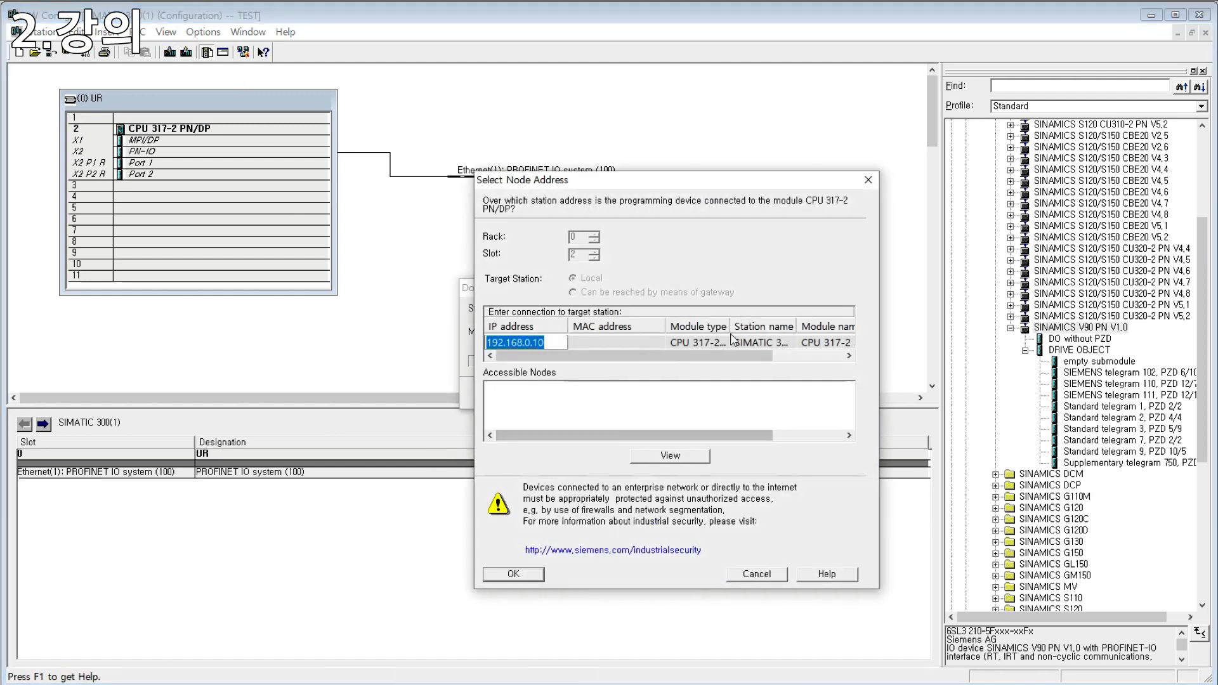
pyautogui.click(510, 577)
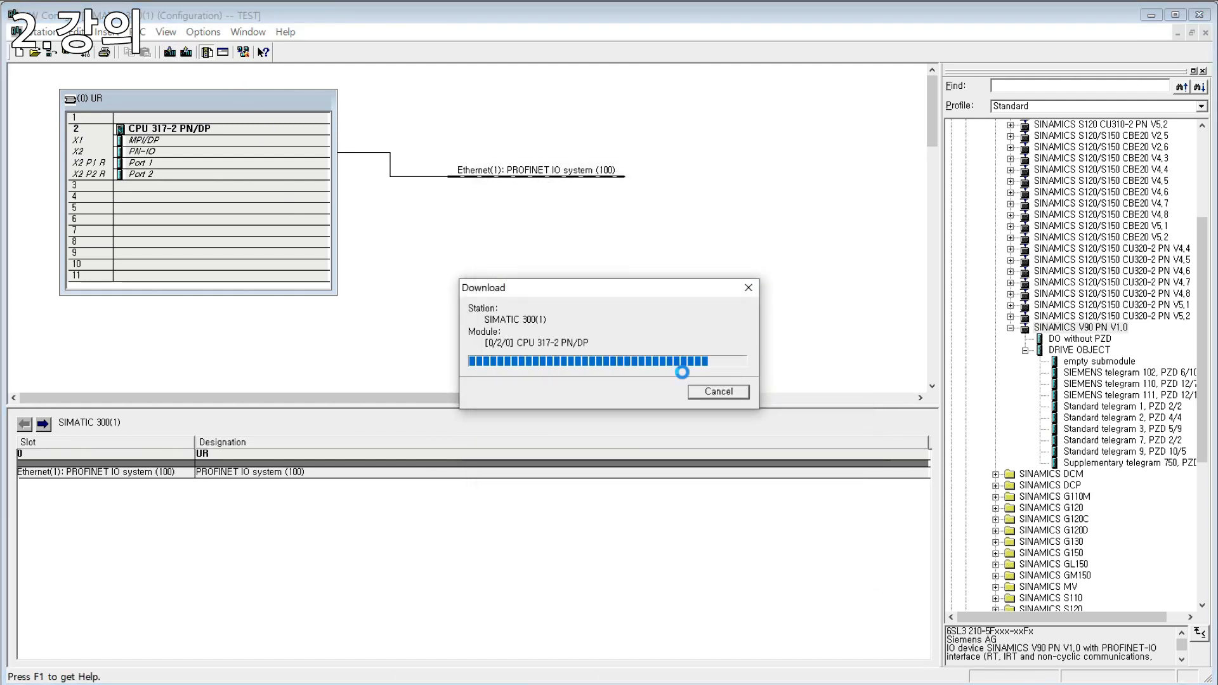
pyautogui.click(515, 383)
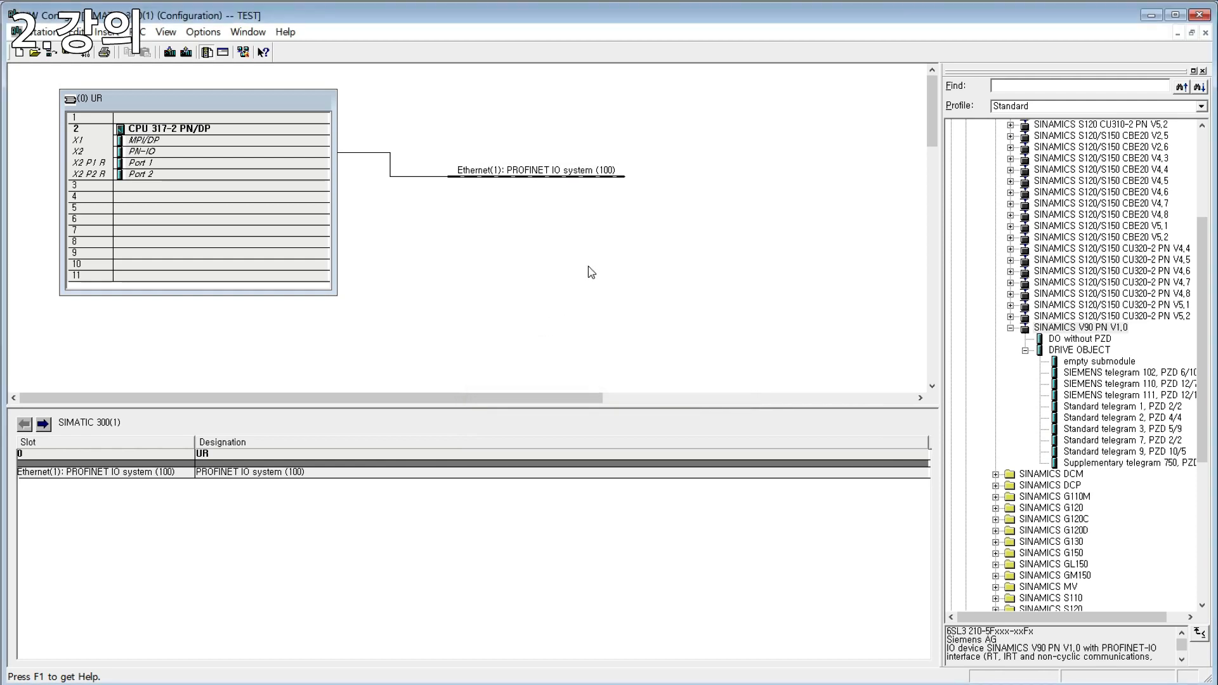
# - Browse the online Ethernet nodes and examine the IP address and device name of the SINAMICS drive
pyautogui.rightClick(603, 346)
pyautogui.click(422, 231)
pyautogui.click(212, 34)
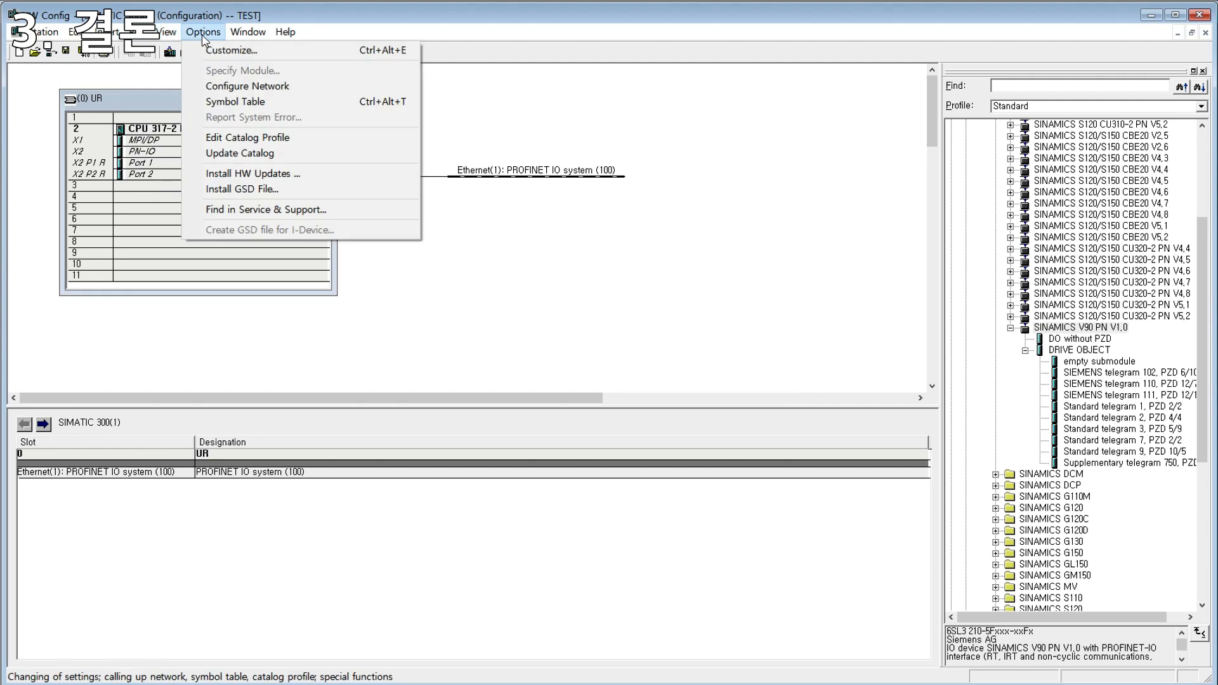
pyautogui.moveTo(202, 264)
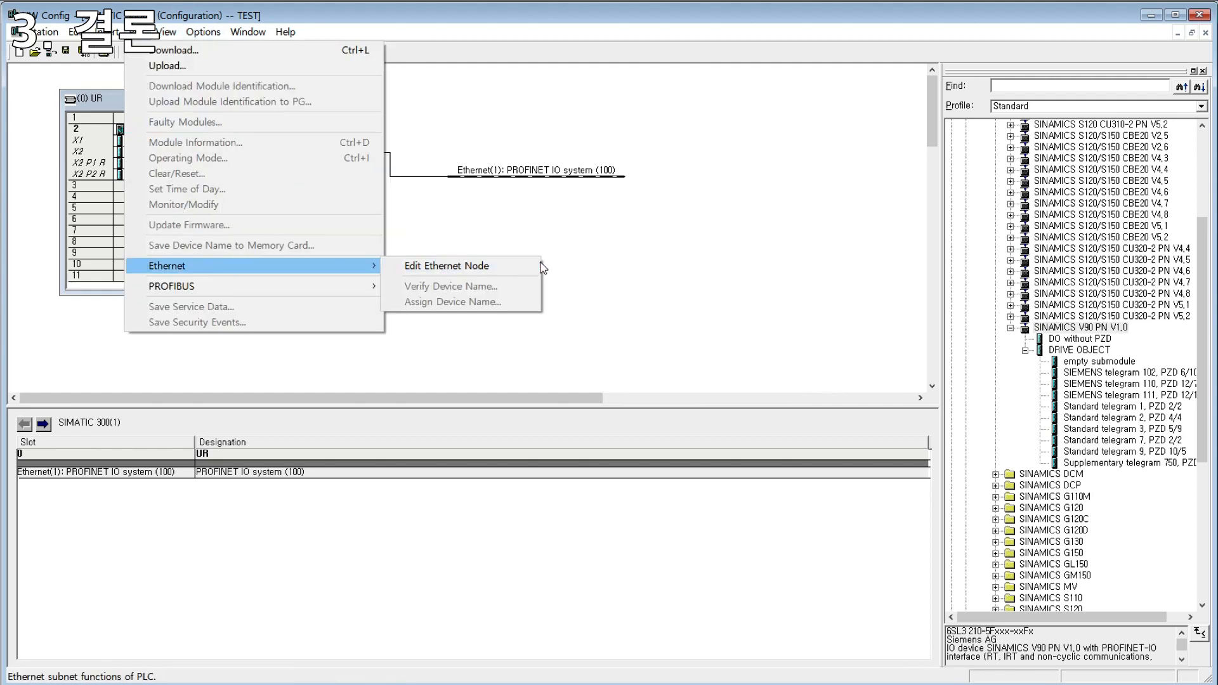
pyautogui.click(404, 264)
pyautogui.click(701, 180)
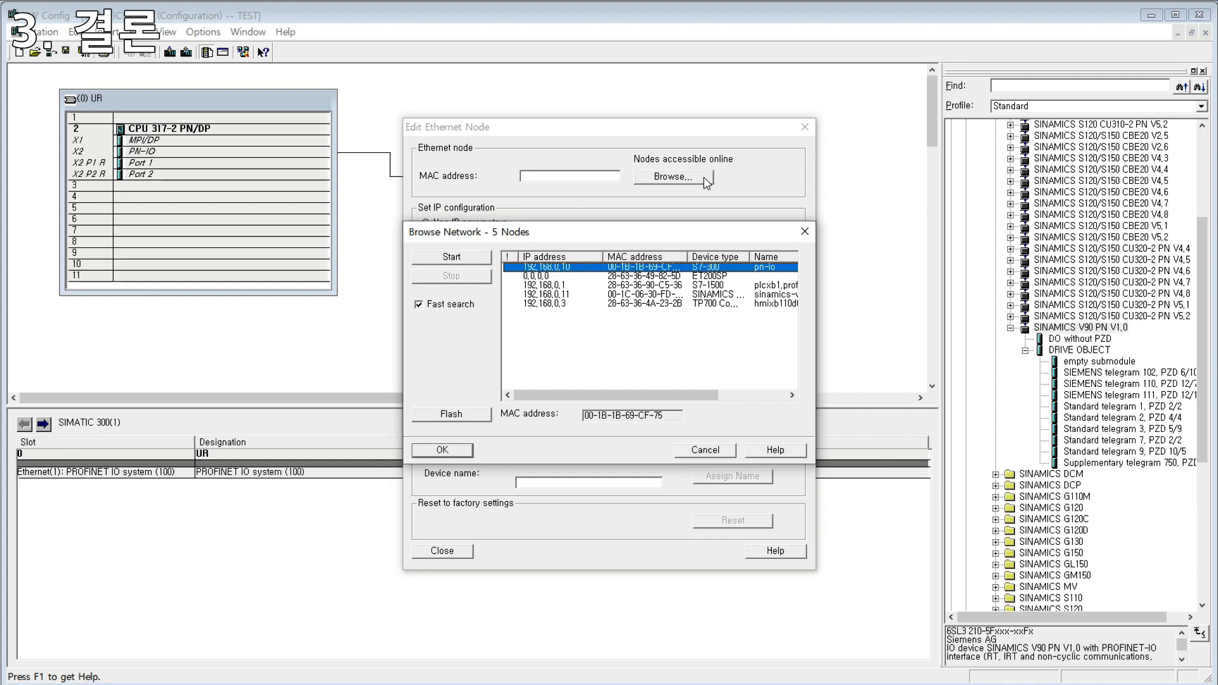
pyautogui.click(592, 297)
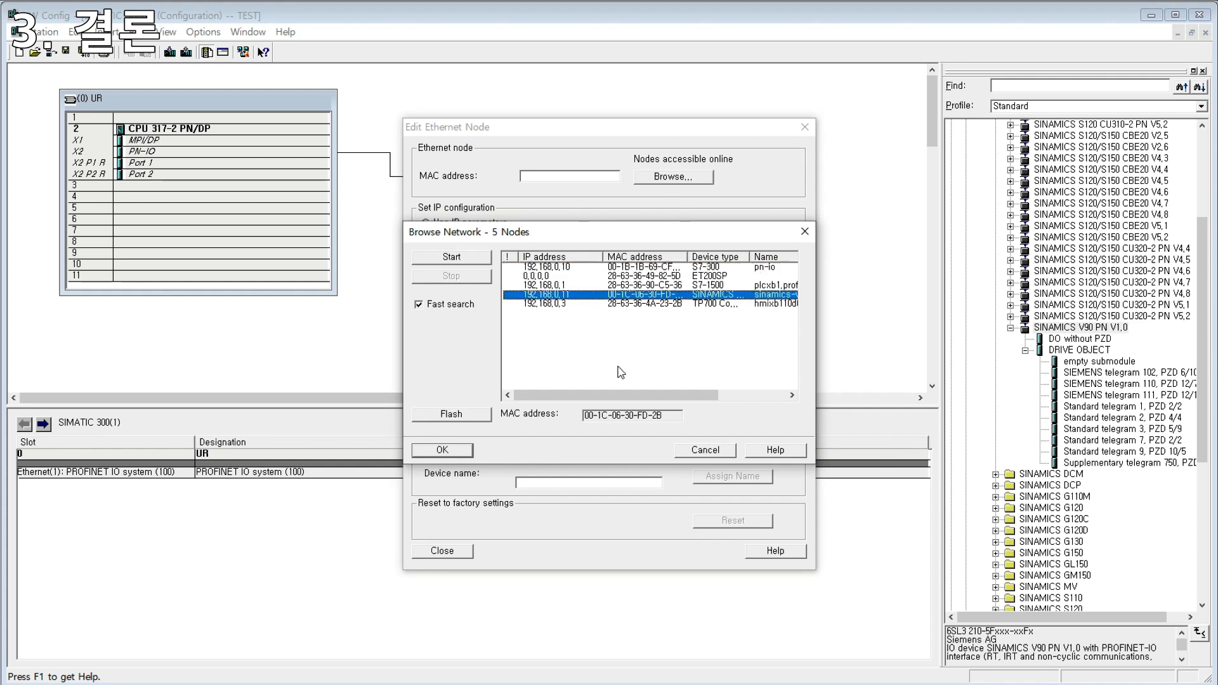
pyautogui.moveTo(612, 394); pyautogui.dragTo(702, 398)
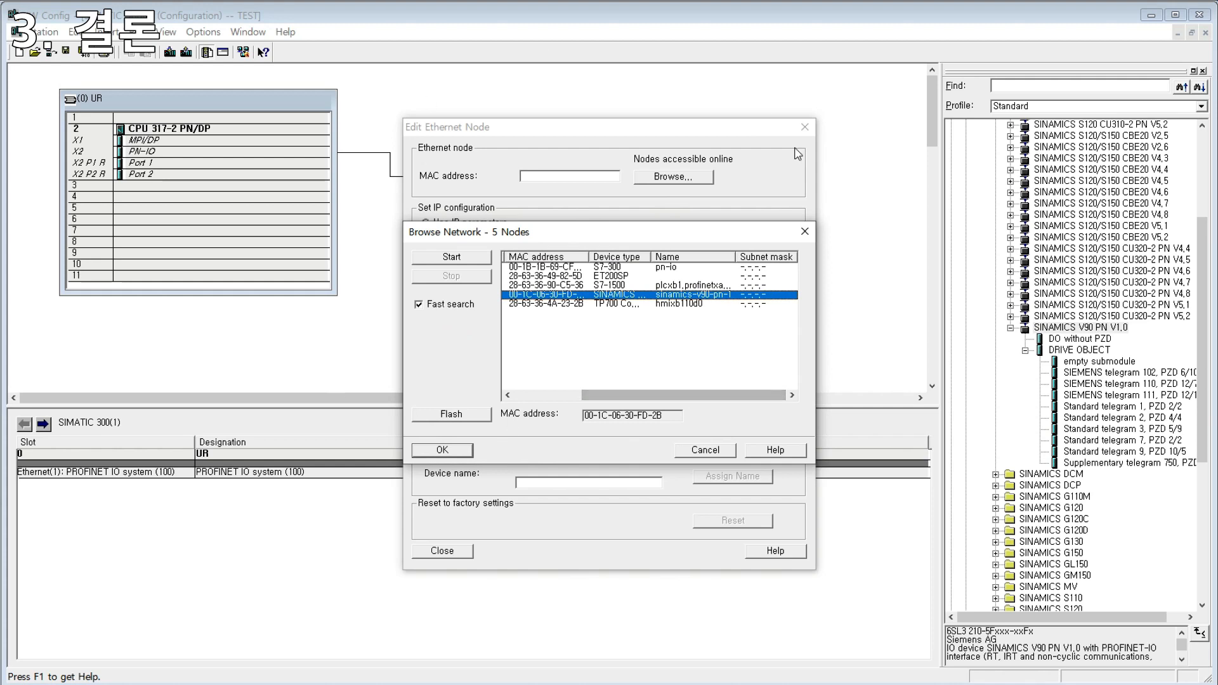
pyautogui.click(728, 456)
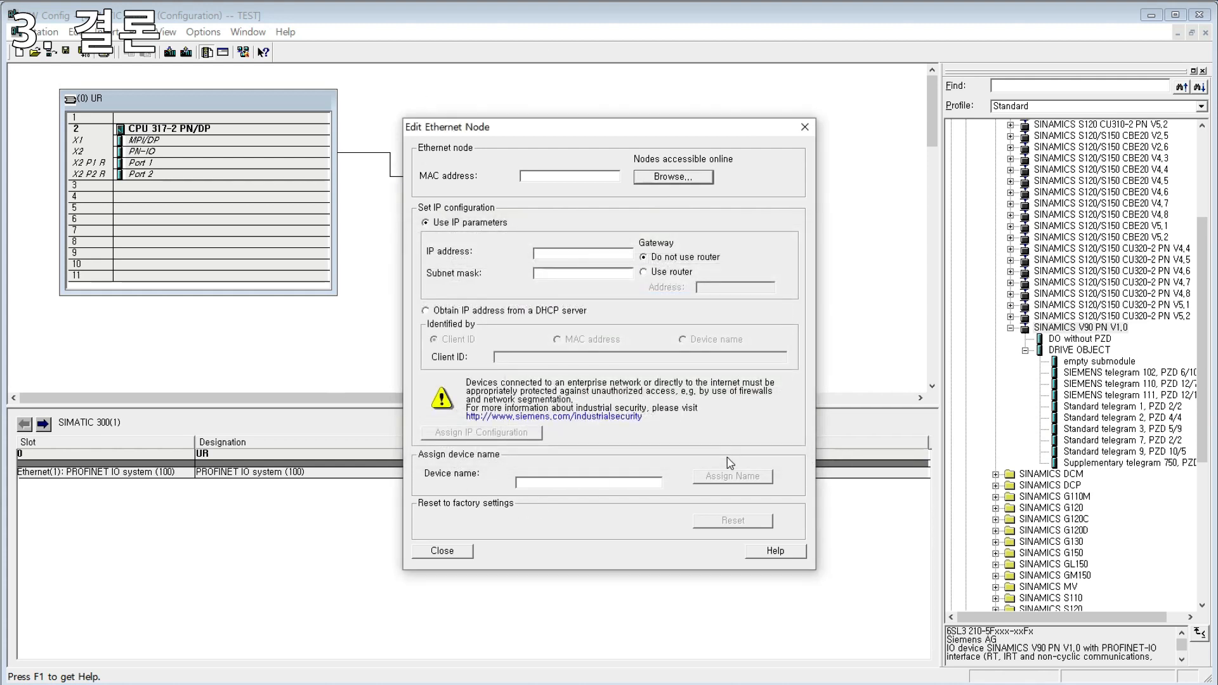
pyautogui.click(709, 179)
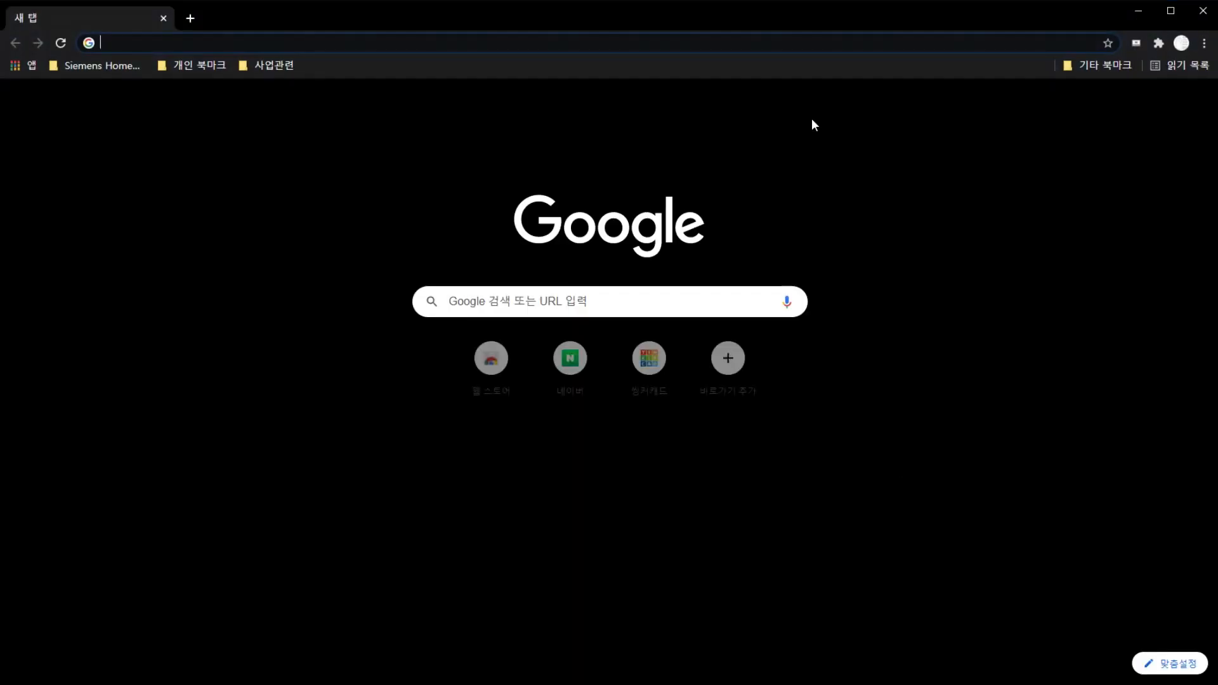
# - Switch to Chrome, search YouTube for the instructor's name and open the matching Siemens PLC channel
pyautogui.click(1161, 102)
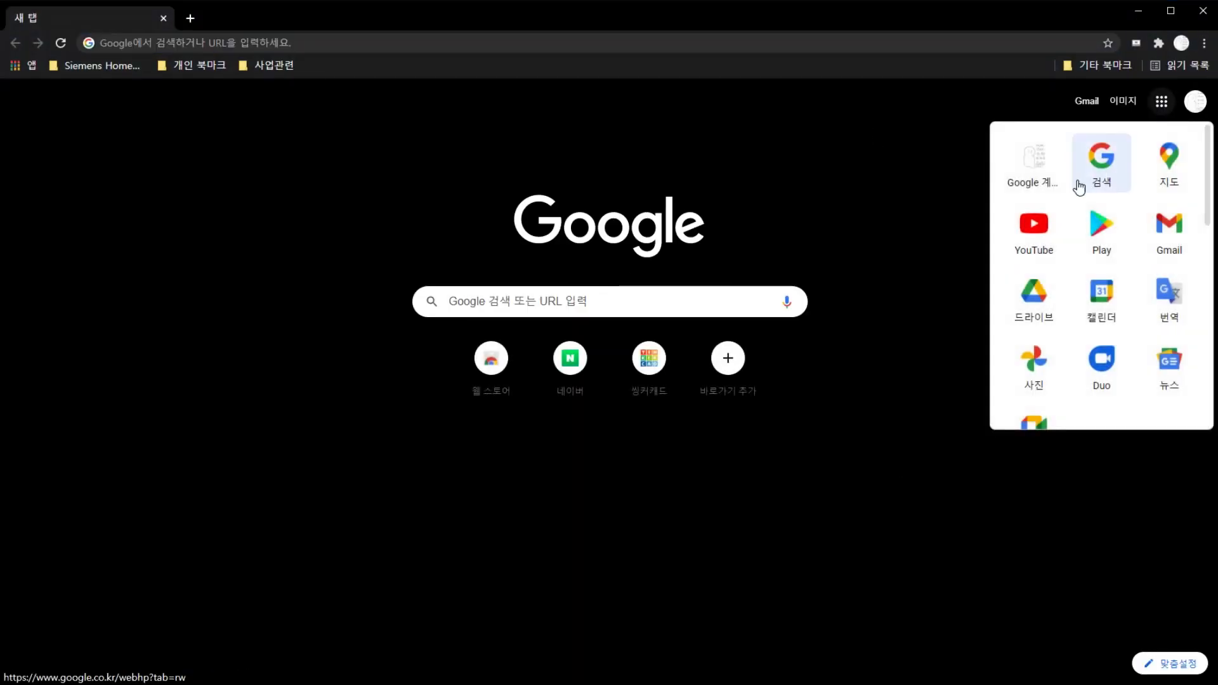
pyautogui.click(1034, 223)
pyautogui.click(528, 74)
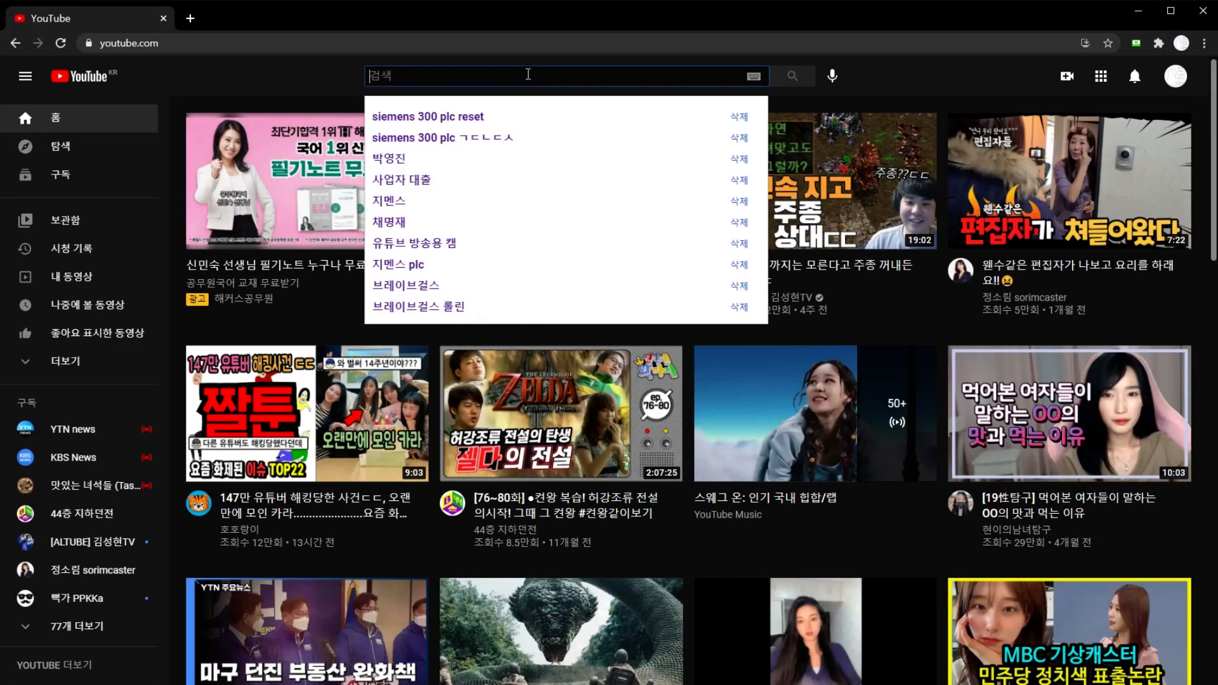
pyautogui.write('co')
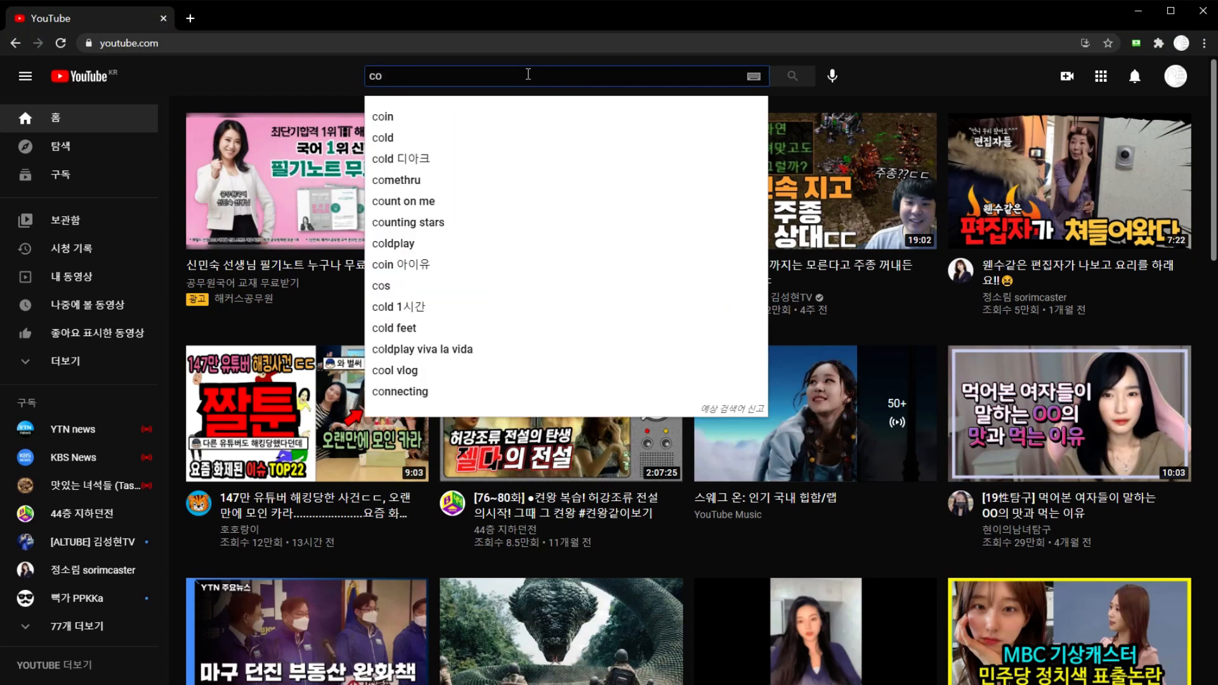
pyautogui.press('BackSpace')
pyautogui.press('BackSpace')
pyautogui.write('채명재')
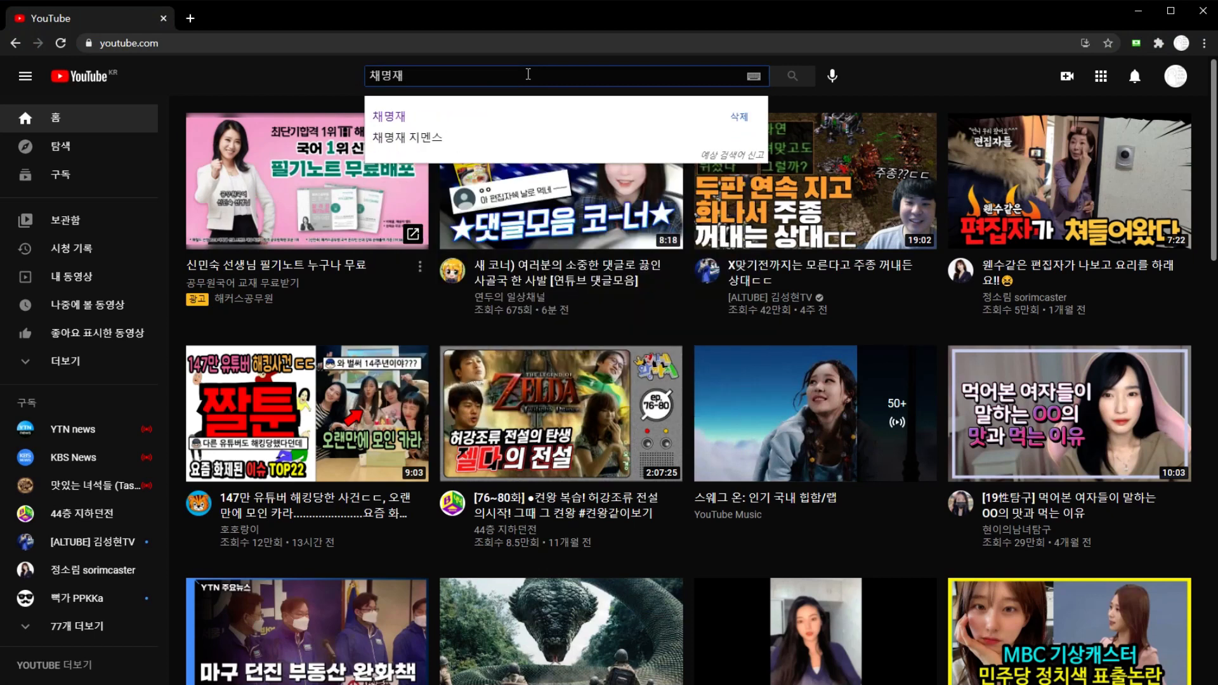
pyautogui.press('Return')
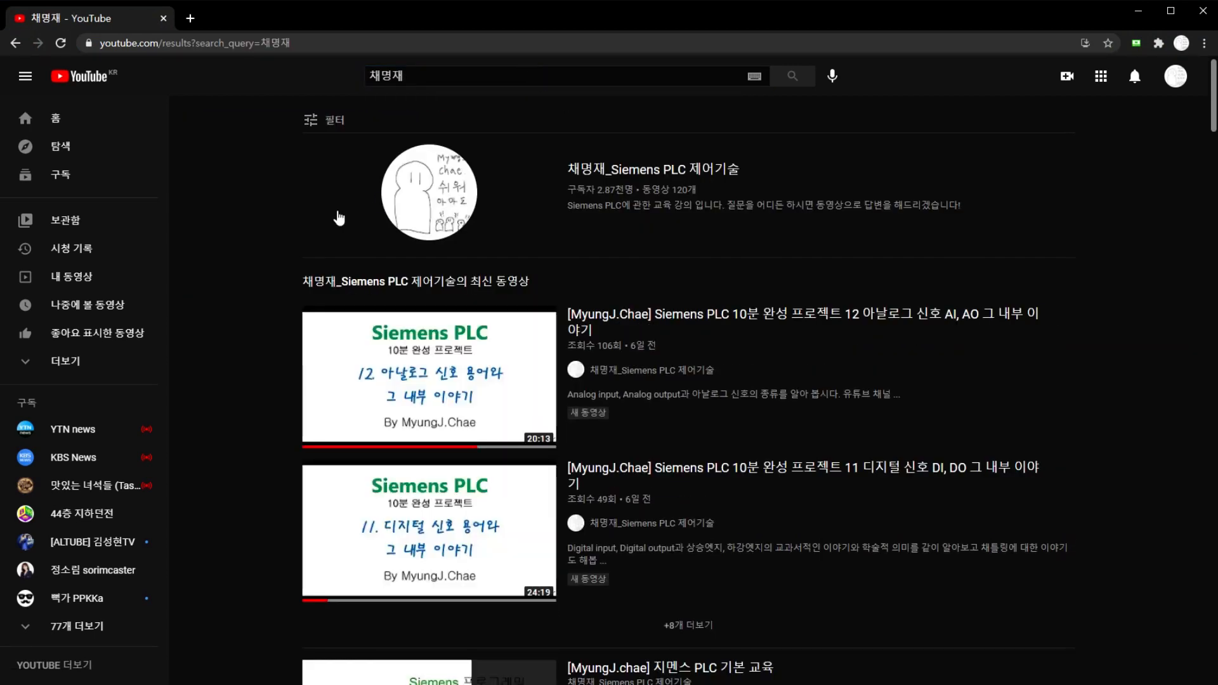
pyautogui.click(460, 221)
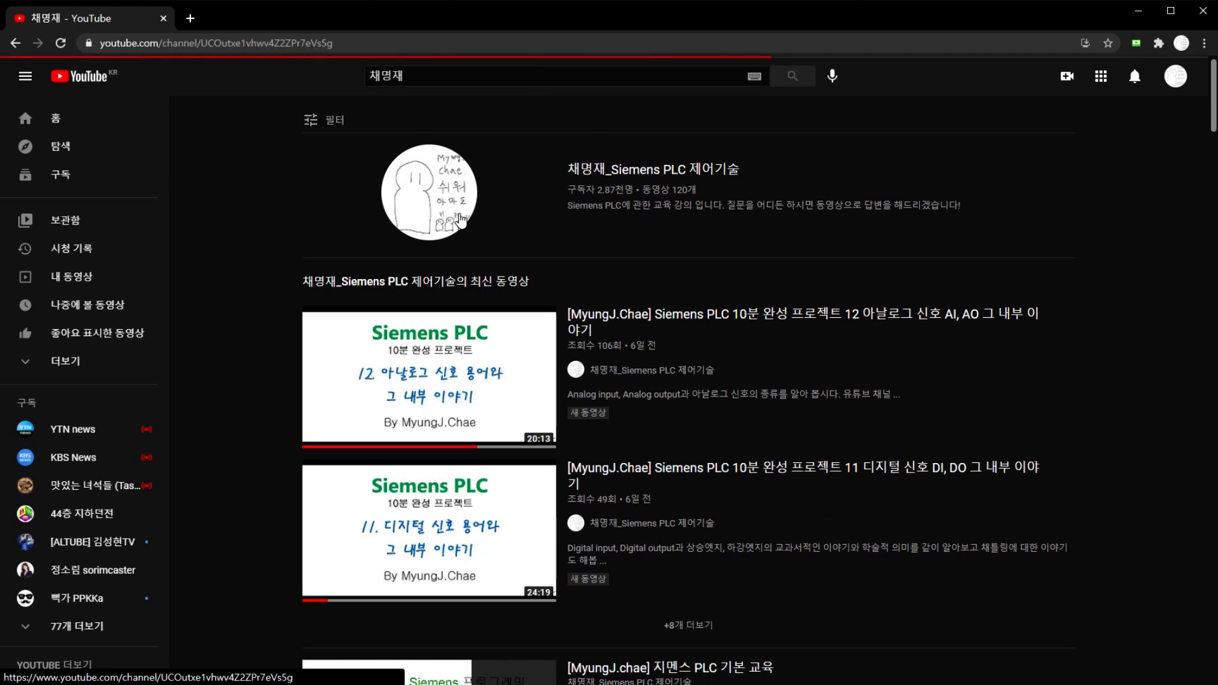